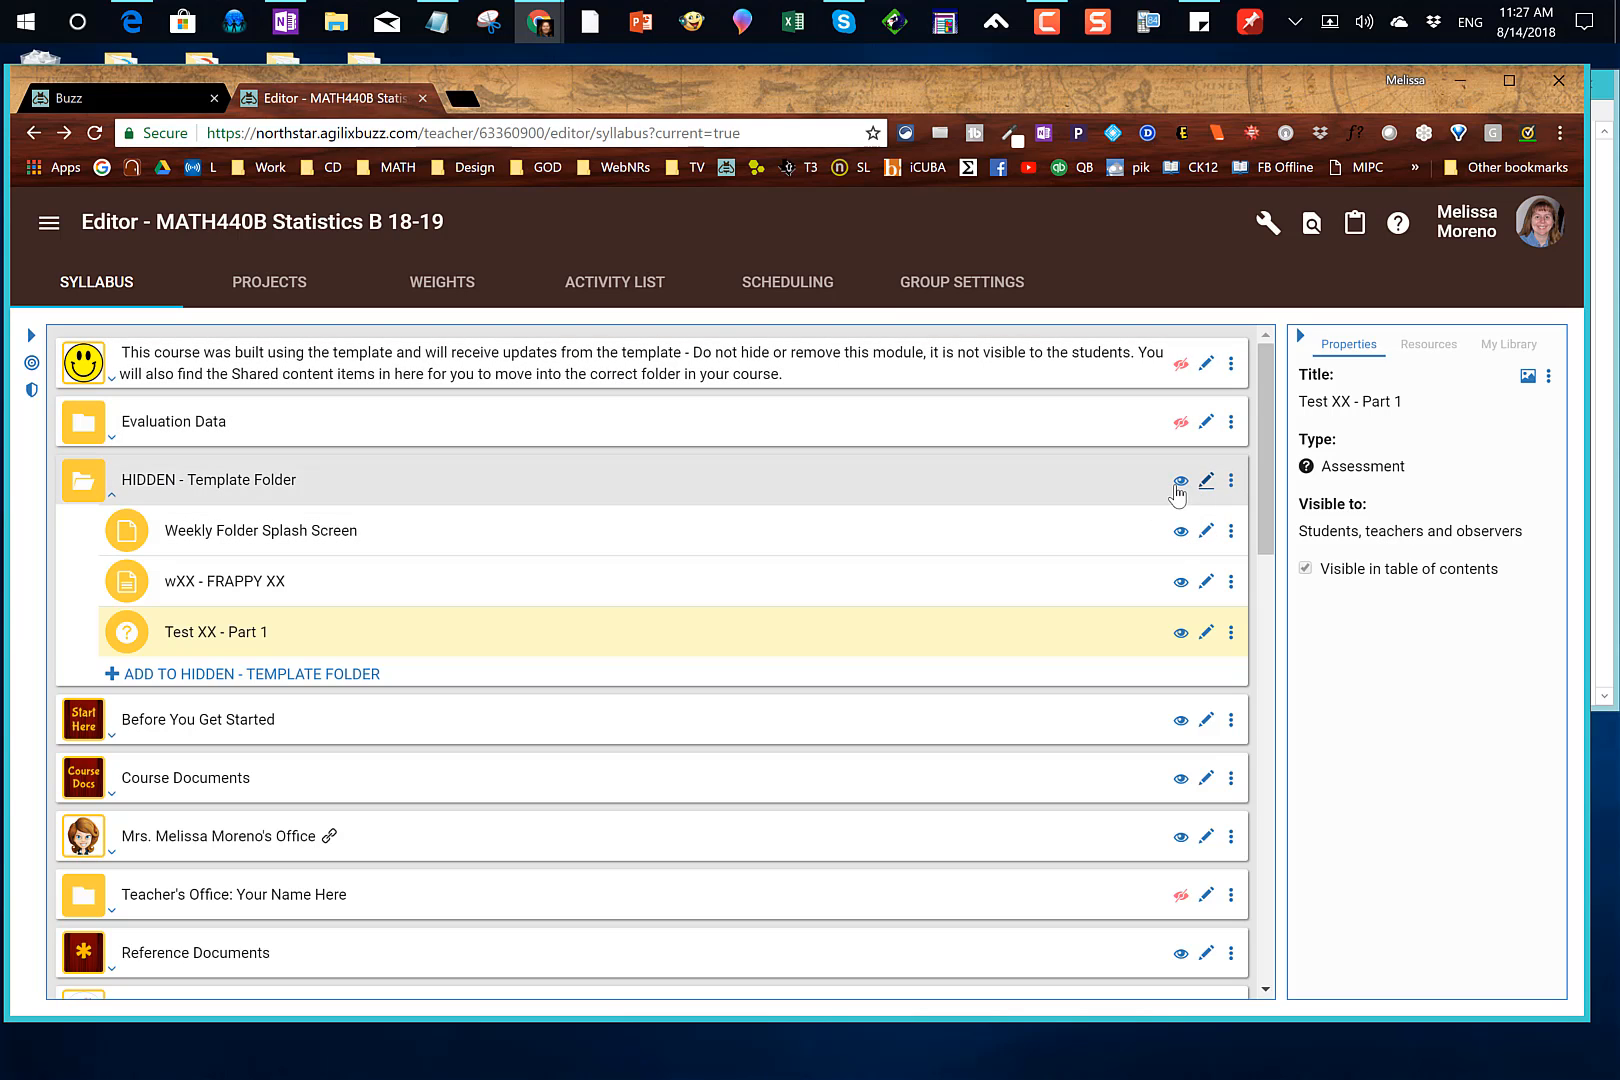
- Hide the "HIDDEN - Template Folder" from students in the syllabus
{"action": "left_click", "coordinate": [1180, 482]}
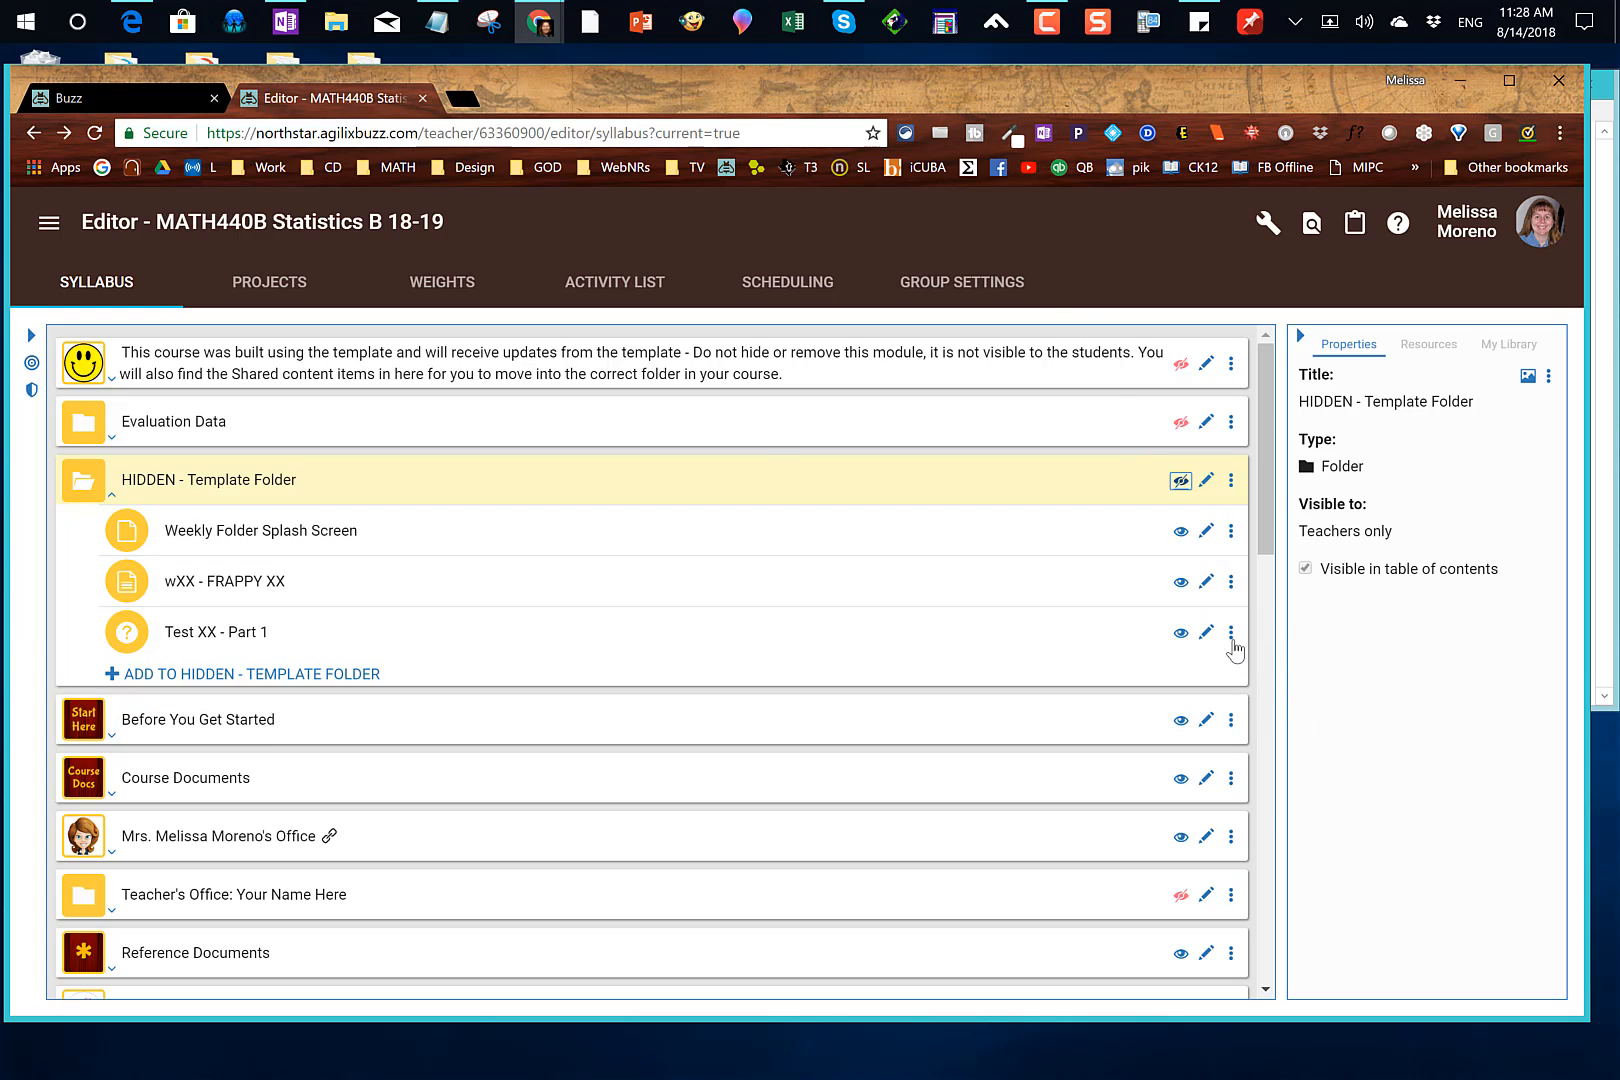
- Duplicate the "Test XX - Part 1" assessment into the nested Day 1 folder under Week 29
{"action": "left_click", "coordinate": [1230, 638]}
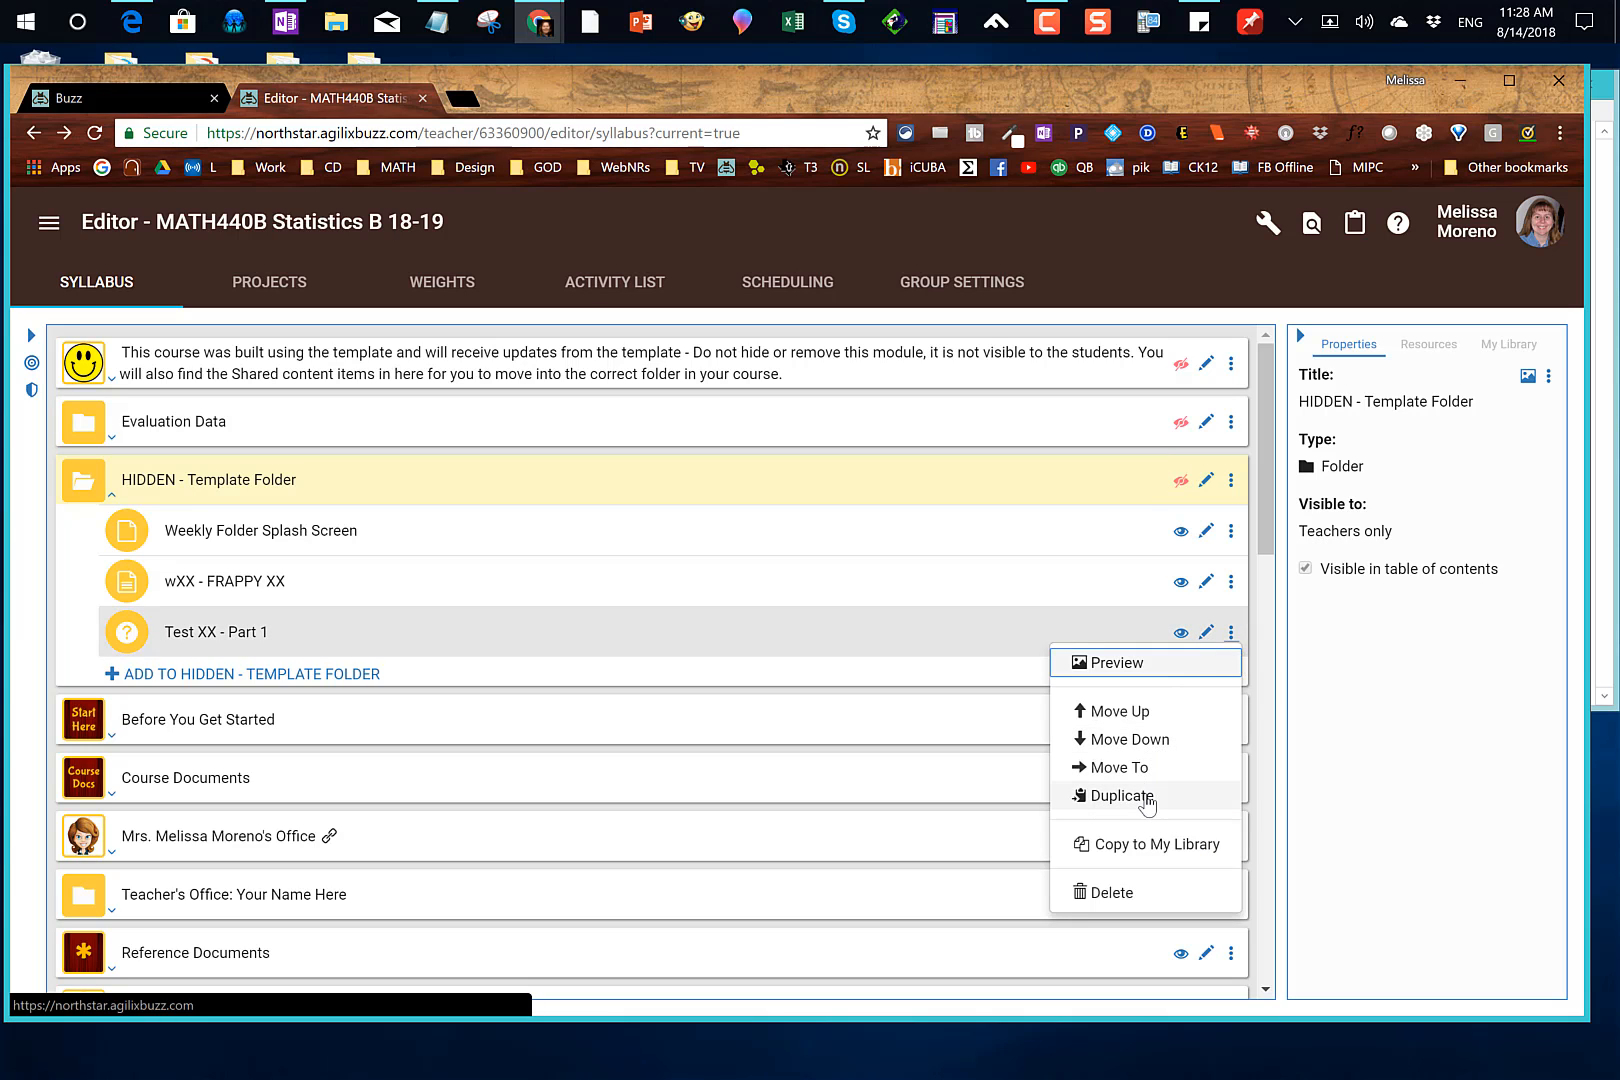
{"action": "left_click", "coordinate": [1060, 785]}
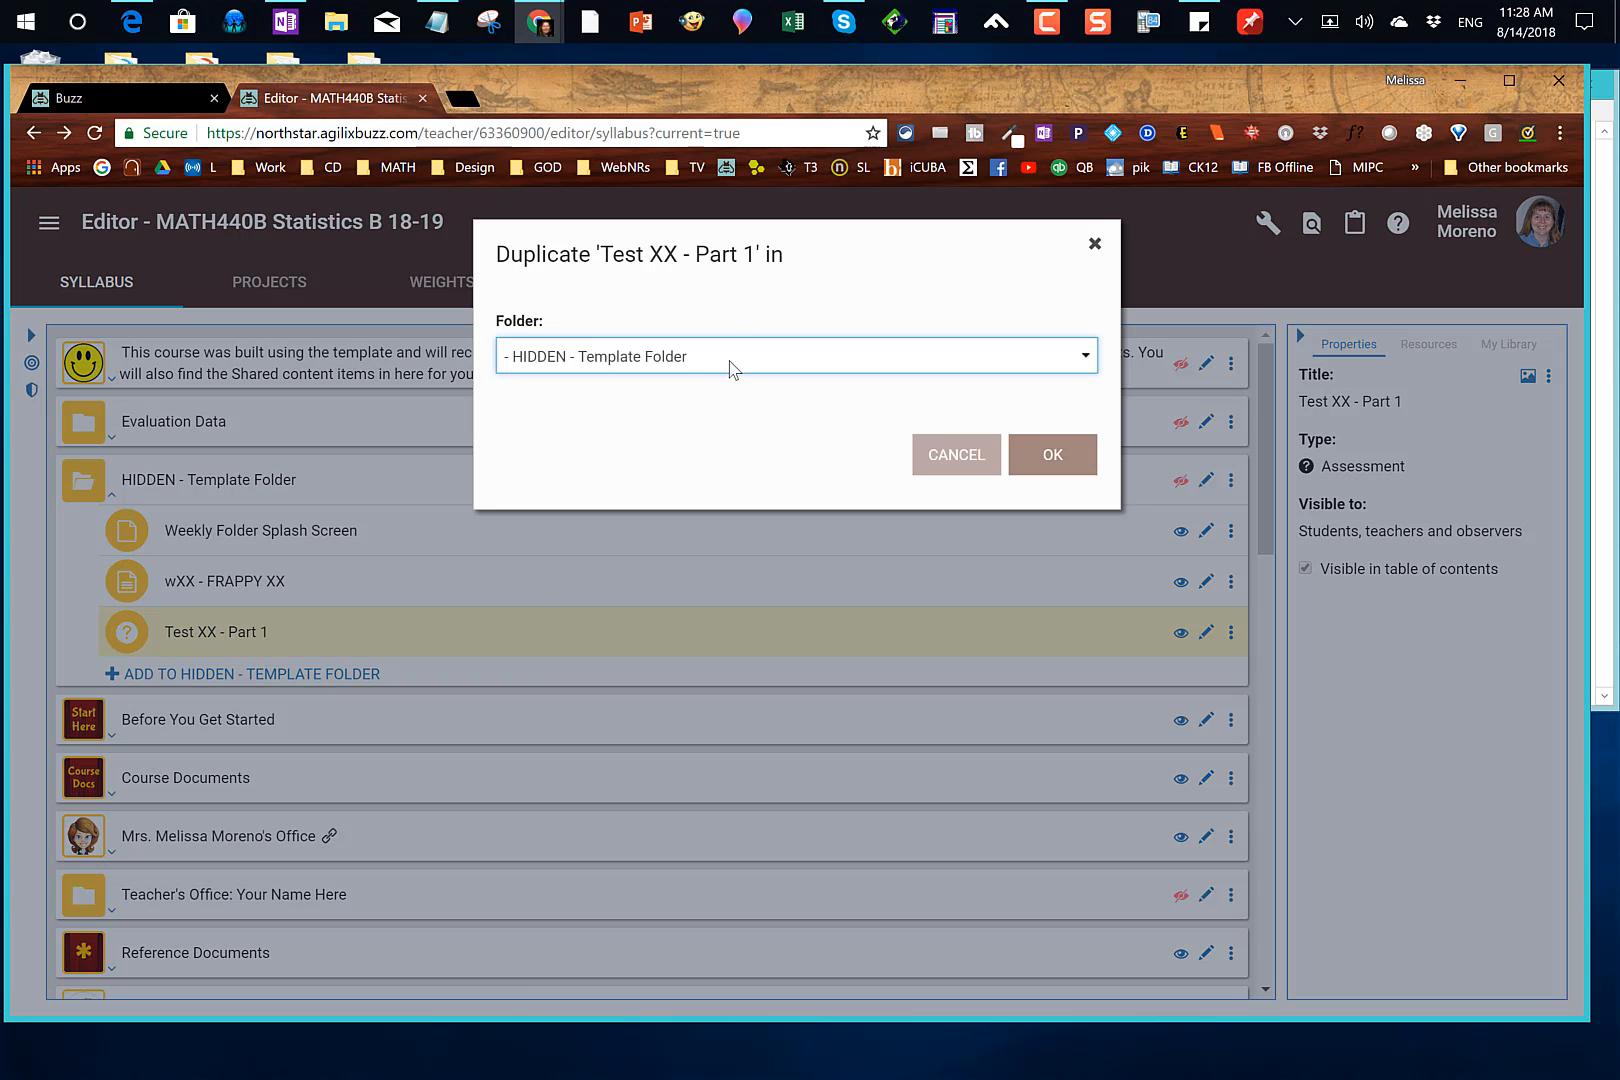
{"action": "left_click", "coordinate": [733, 367]}
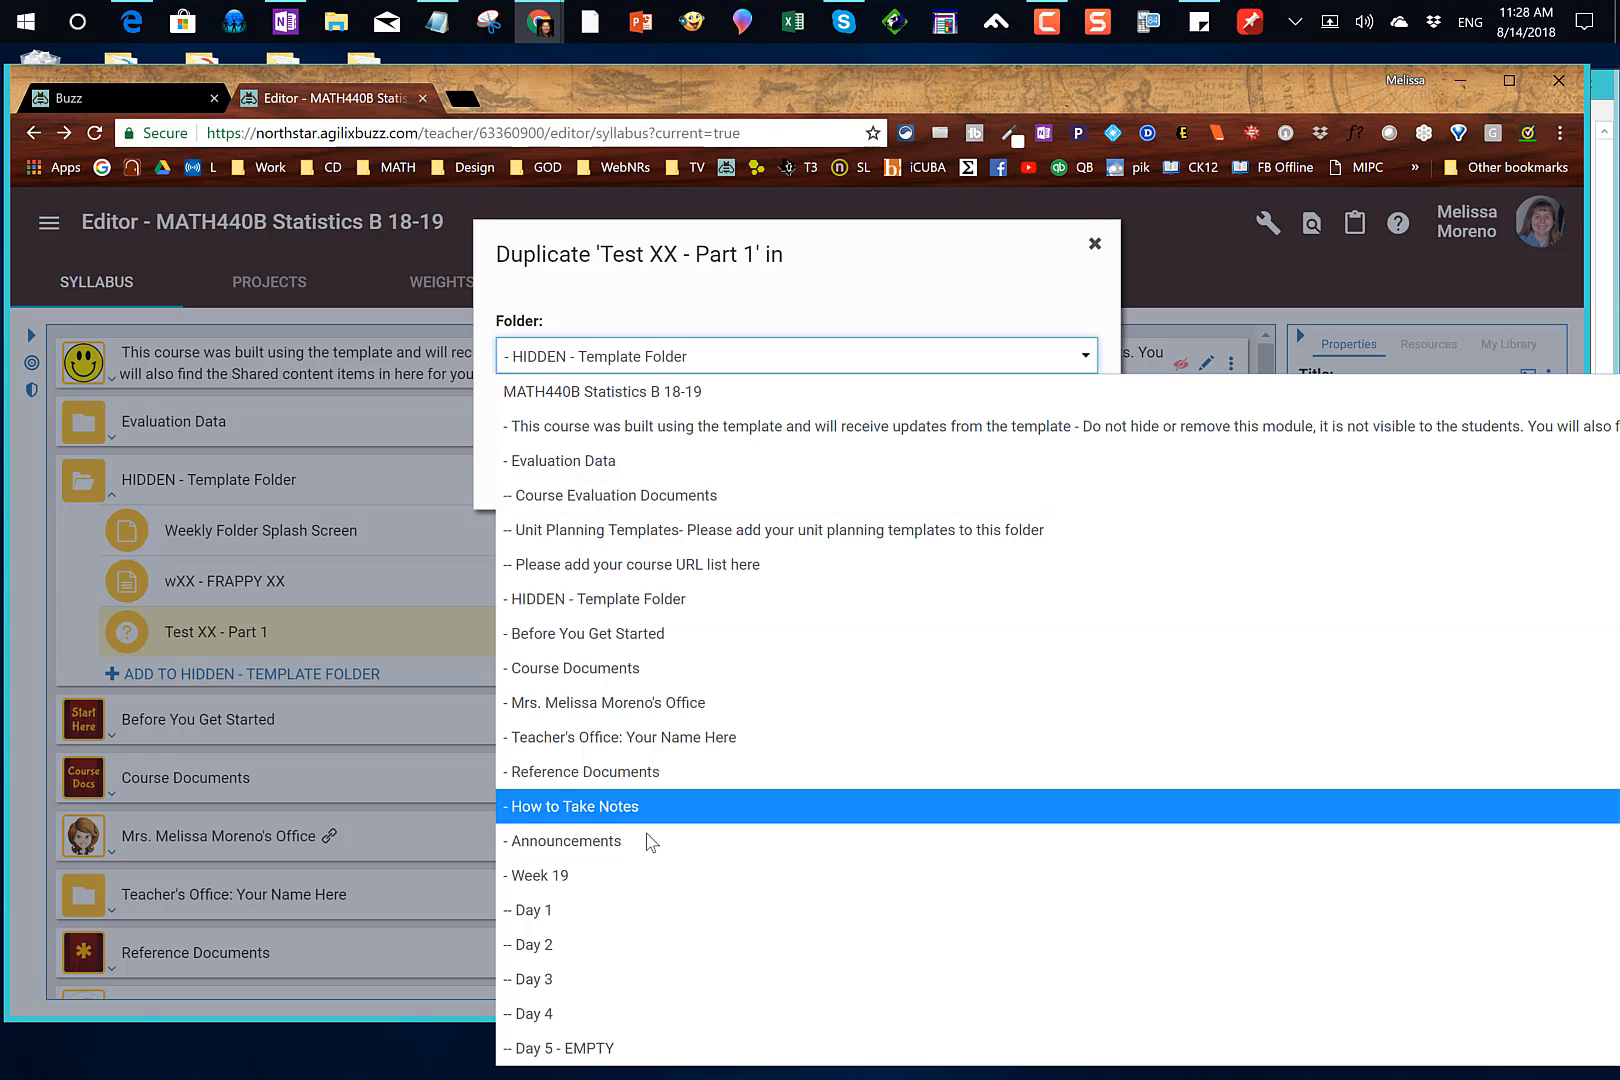
{"action": "scroll", "coordinate": [647, 836], "scroll_direction": "down", "scroll_amount": 3}
{"action": "scroll", "coordinate": [647, 836], "scroll_direction": "down", "scroll_amount": 20}
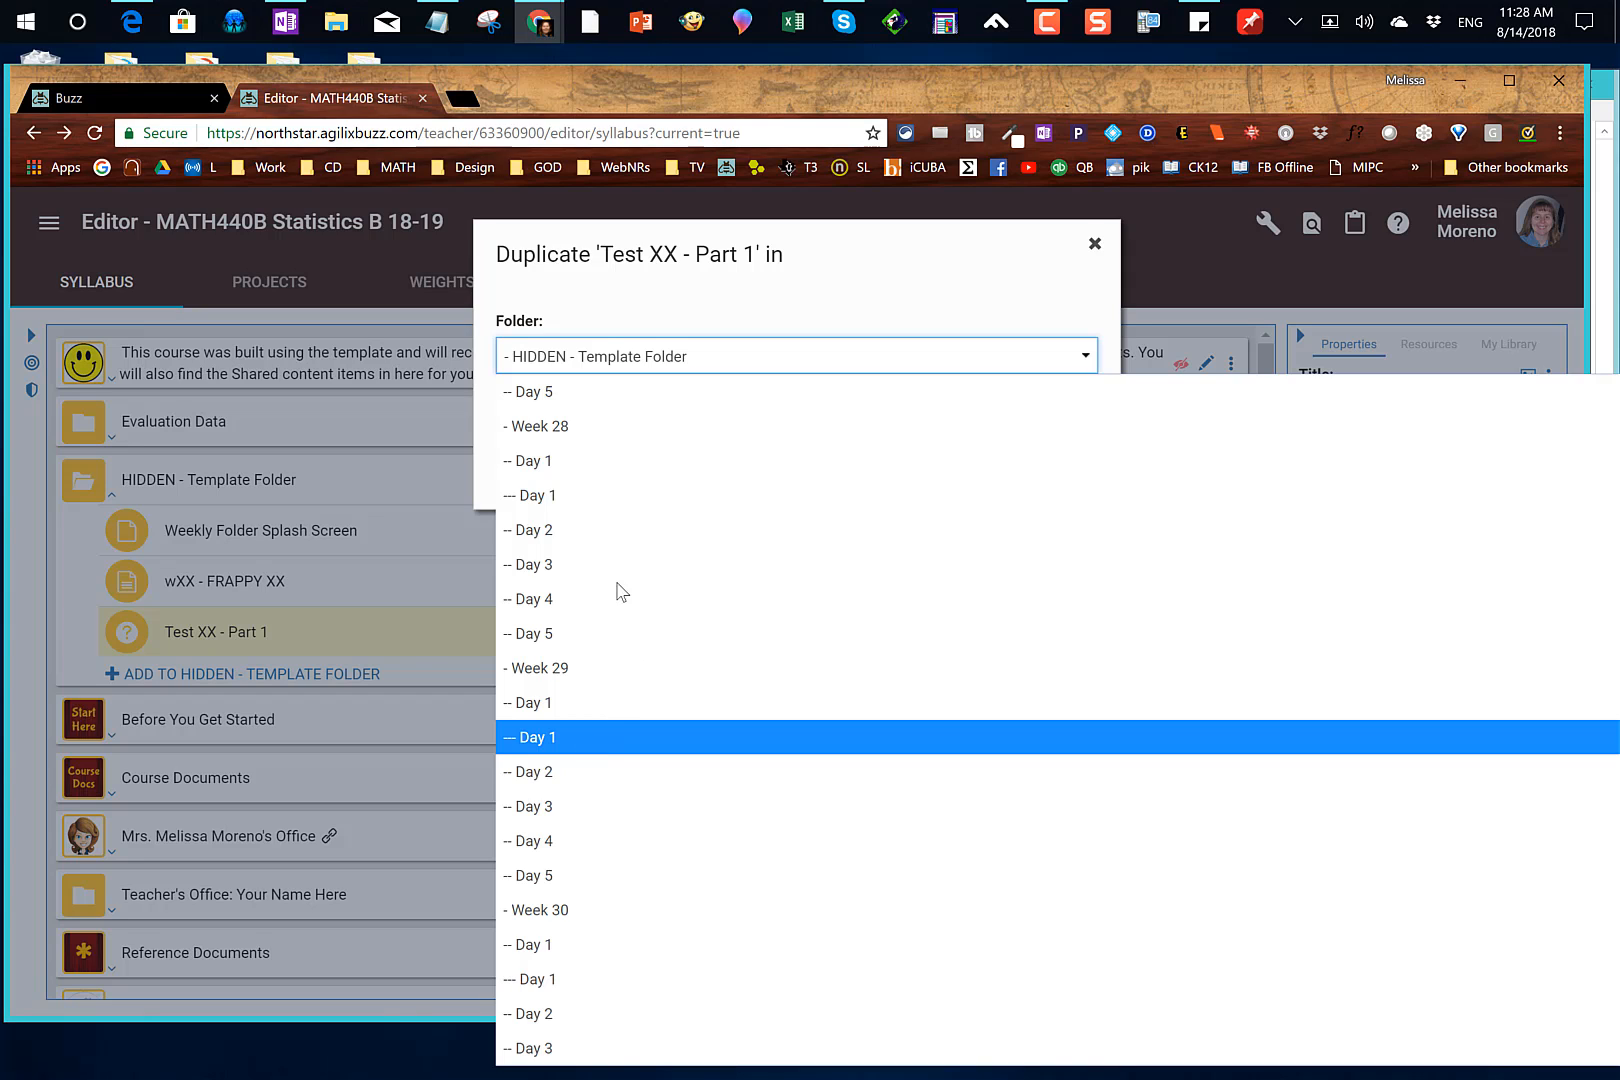
{"action": "left_click", "coordinate": [542, 735]}
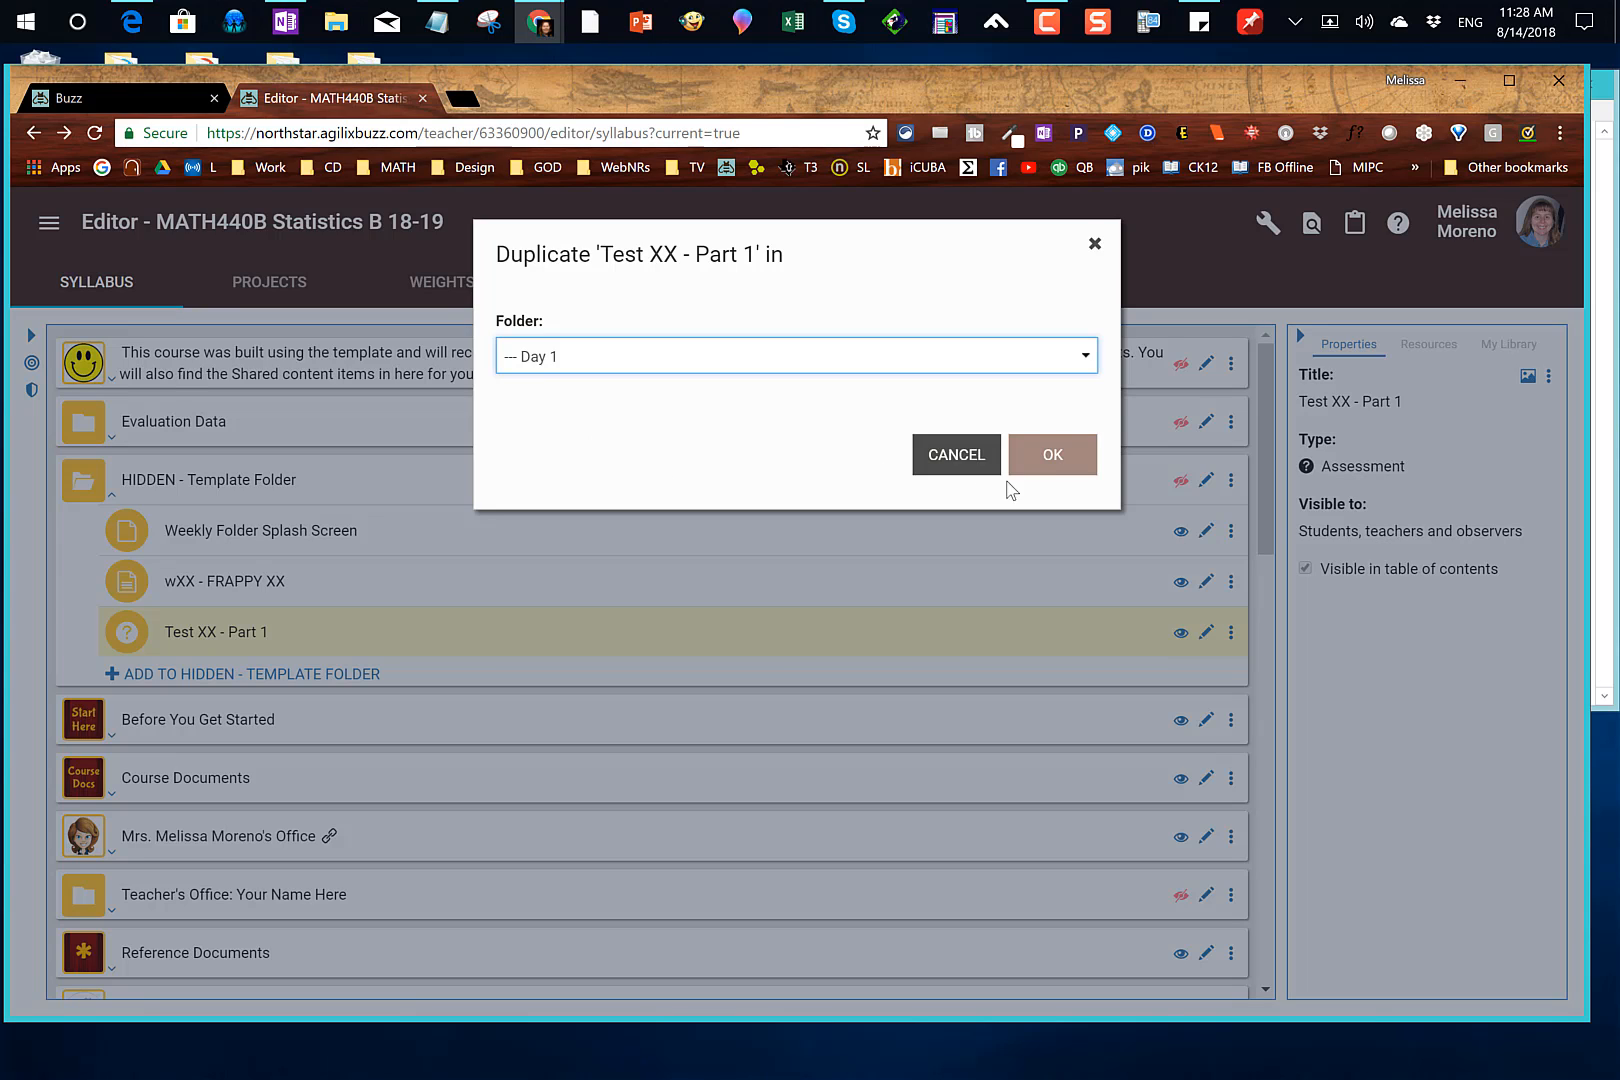
{"action": "left_click", "coordinate": [1038, 460]}
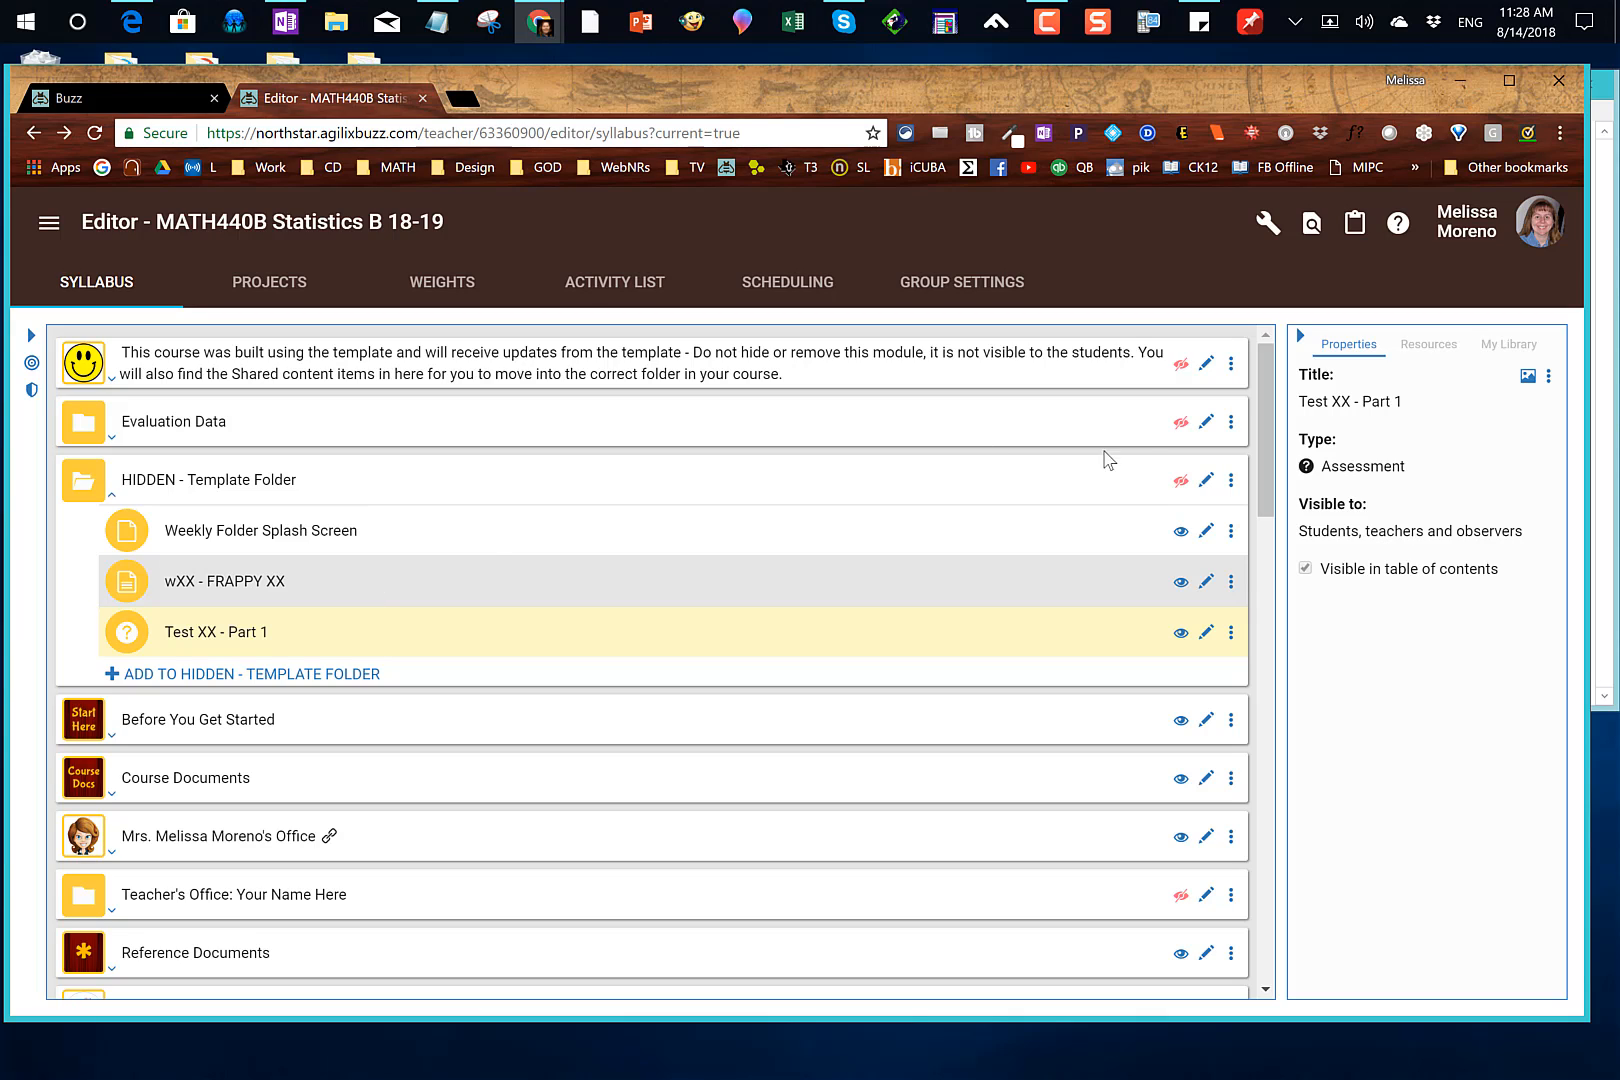
- Review the template content of the Weekly Folder Splash Screen in its editor, then save and close the activity
{"action": "left_click", "coordinate": [1206, 531]}
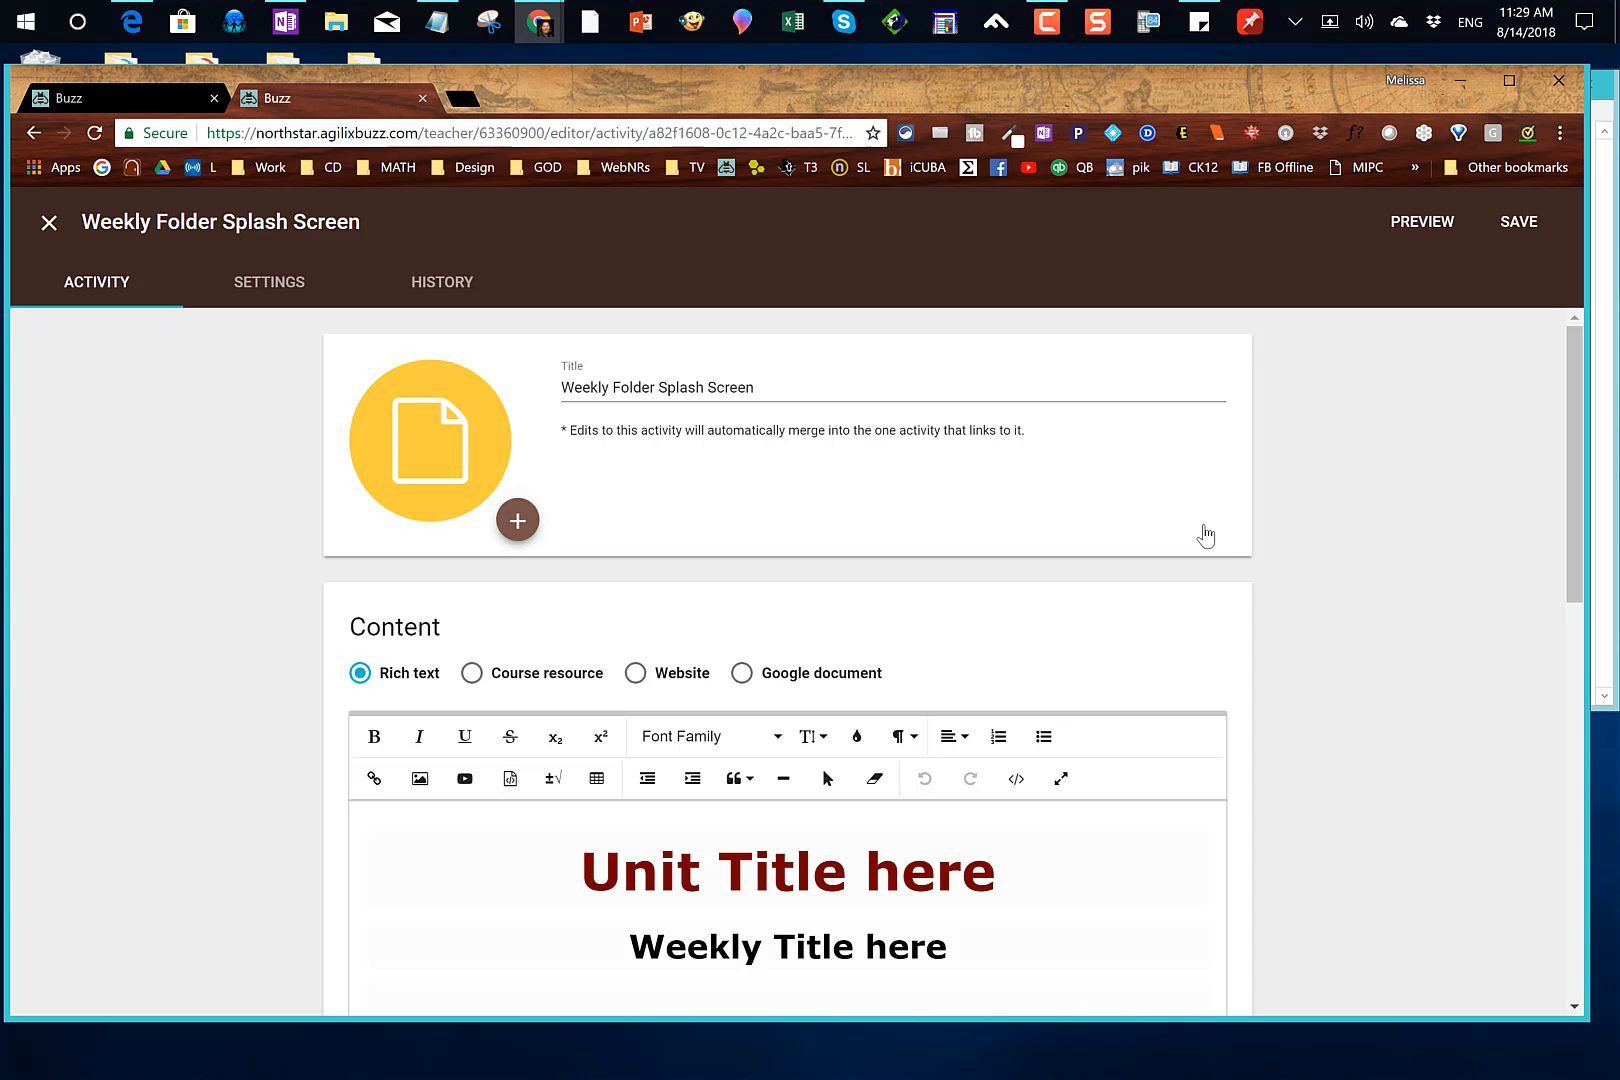
{"action": "scroll", "coordinate": [1157, 528], "scroll_direction": "down", "scroll_amount": 3}
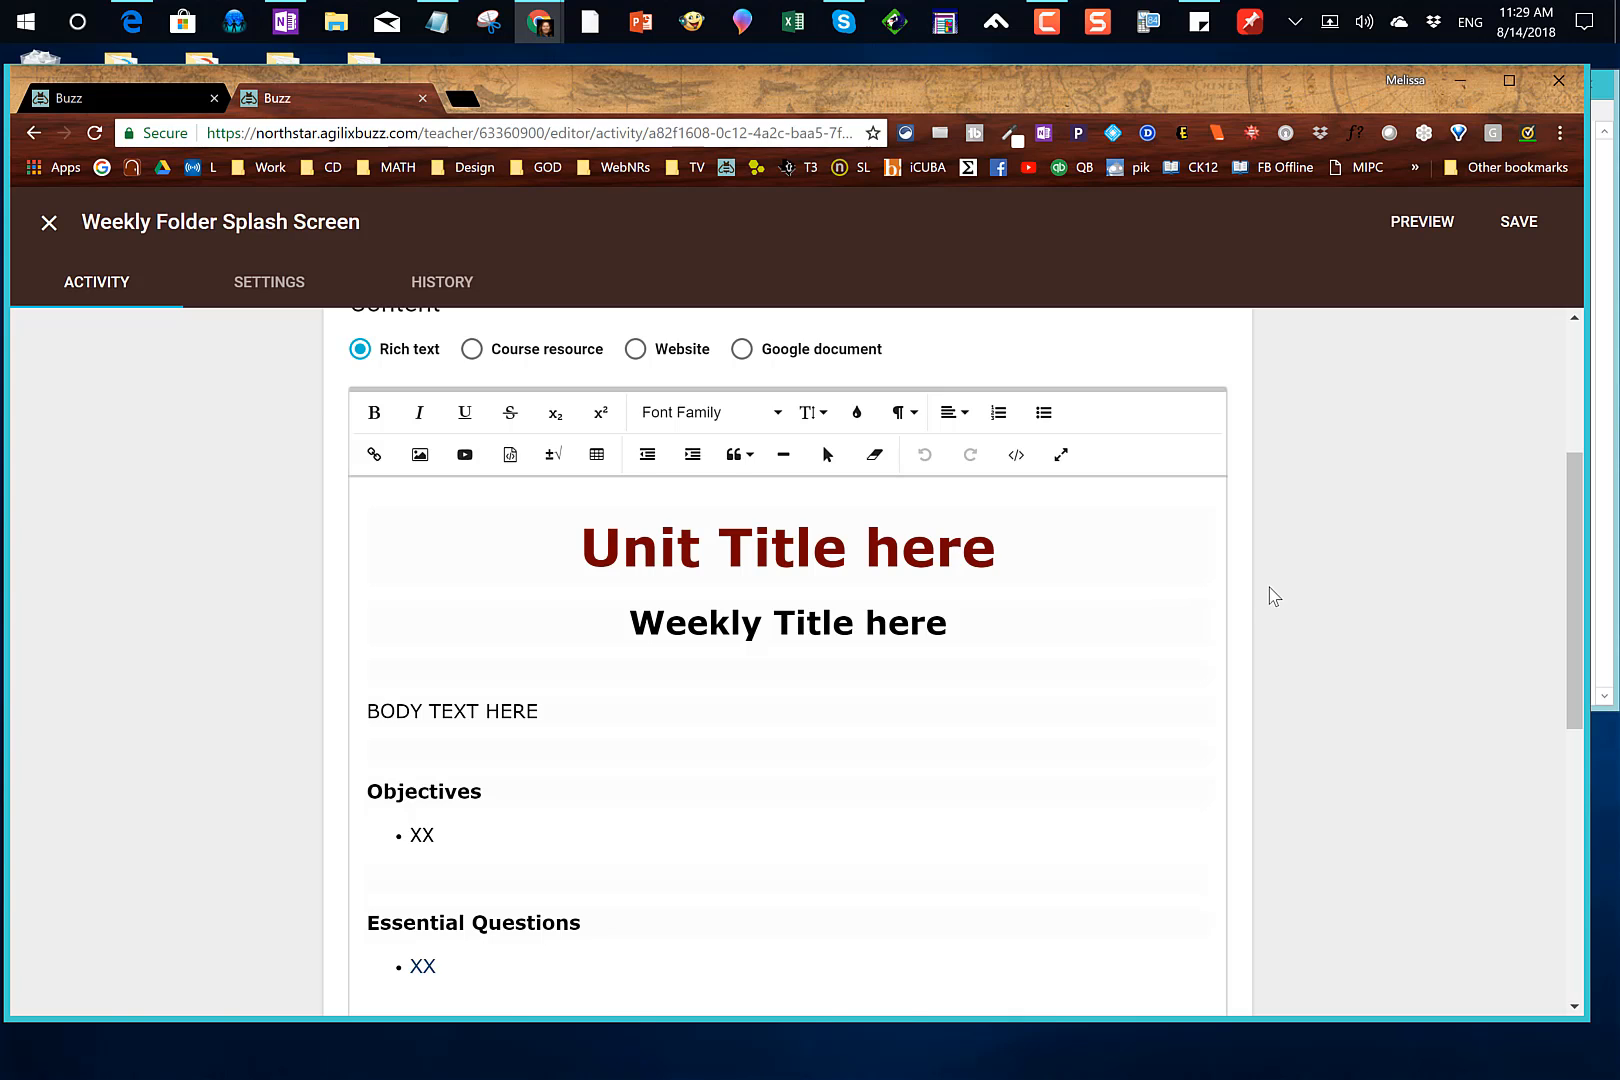
{"action": "scroll", "coordinate": [1190, 598], "scroll_direction": "down", "scroll_amount": 1}
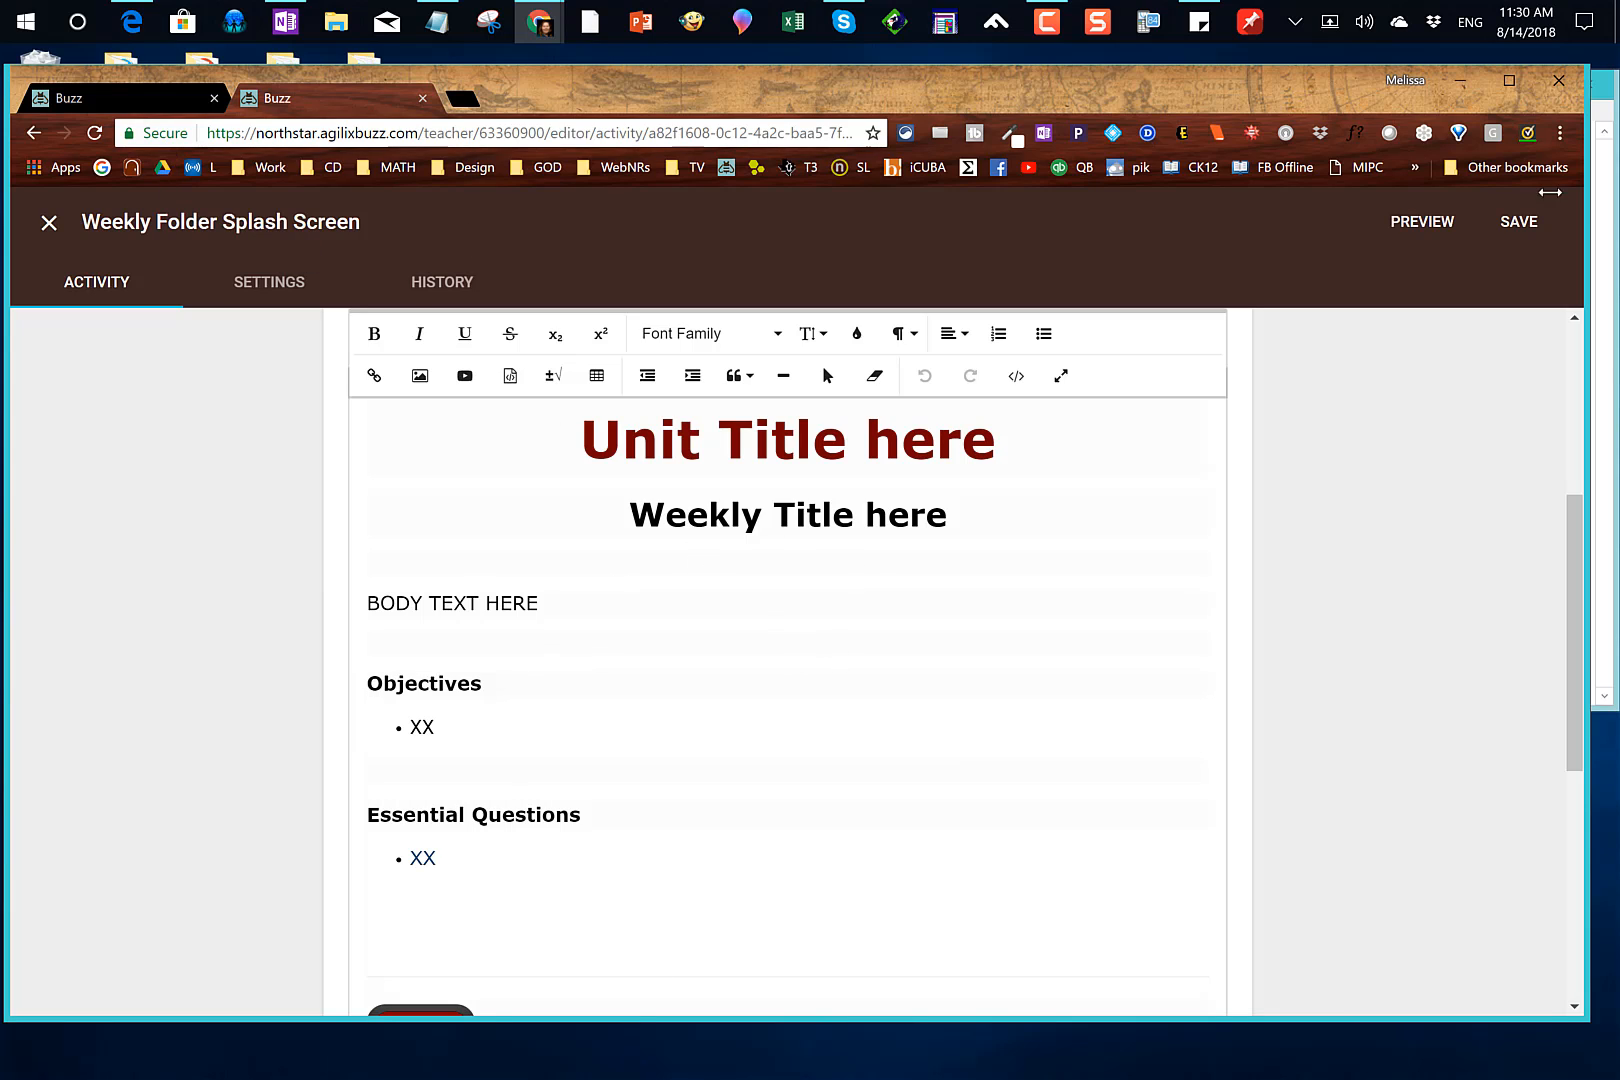
{"action": "left_click", "coordinate": [1519, 232]}
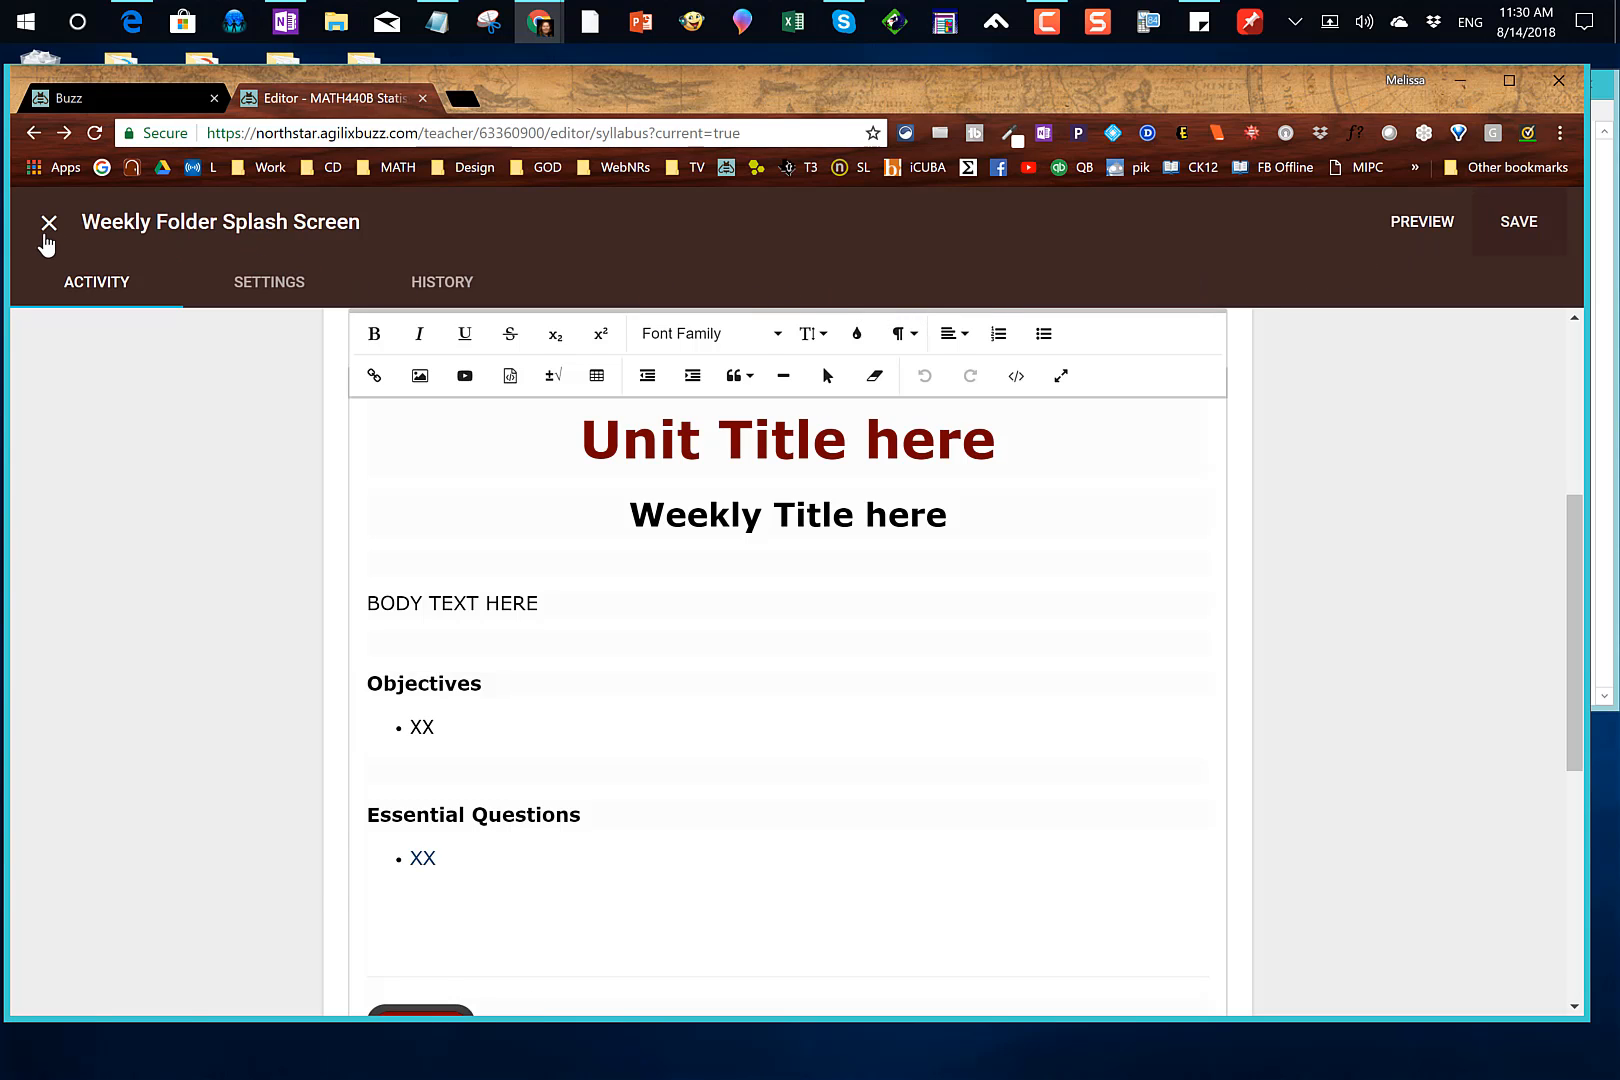
{"action": "left_click", "coordinate": [47, 232]}
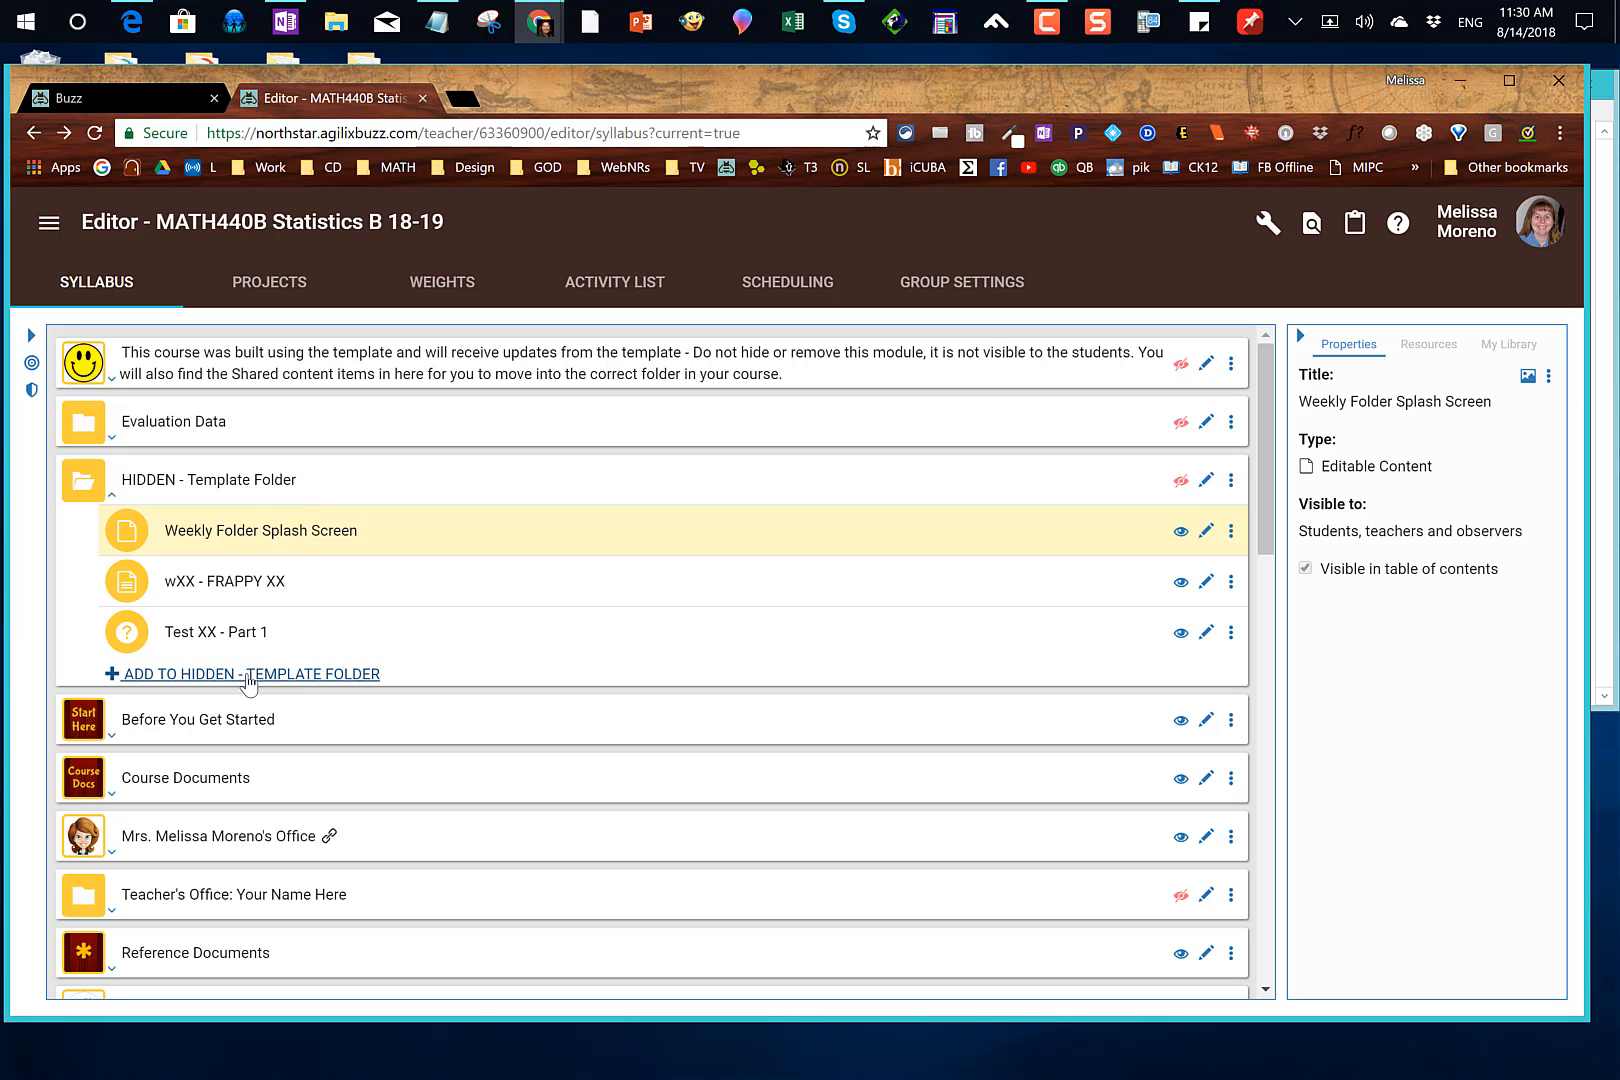
- Add a rich-text activity titled "Daily Folder Template" with content "XX" to the template folder and place it below the Weekly Folder Splash Screen
{"action": "left_click", "coordinate": [249, 676]}
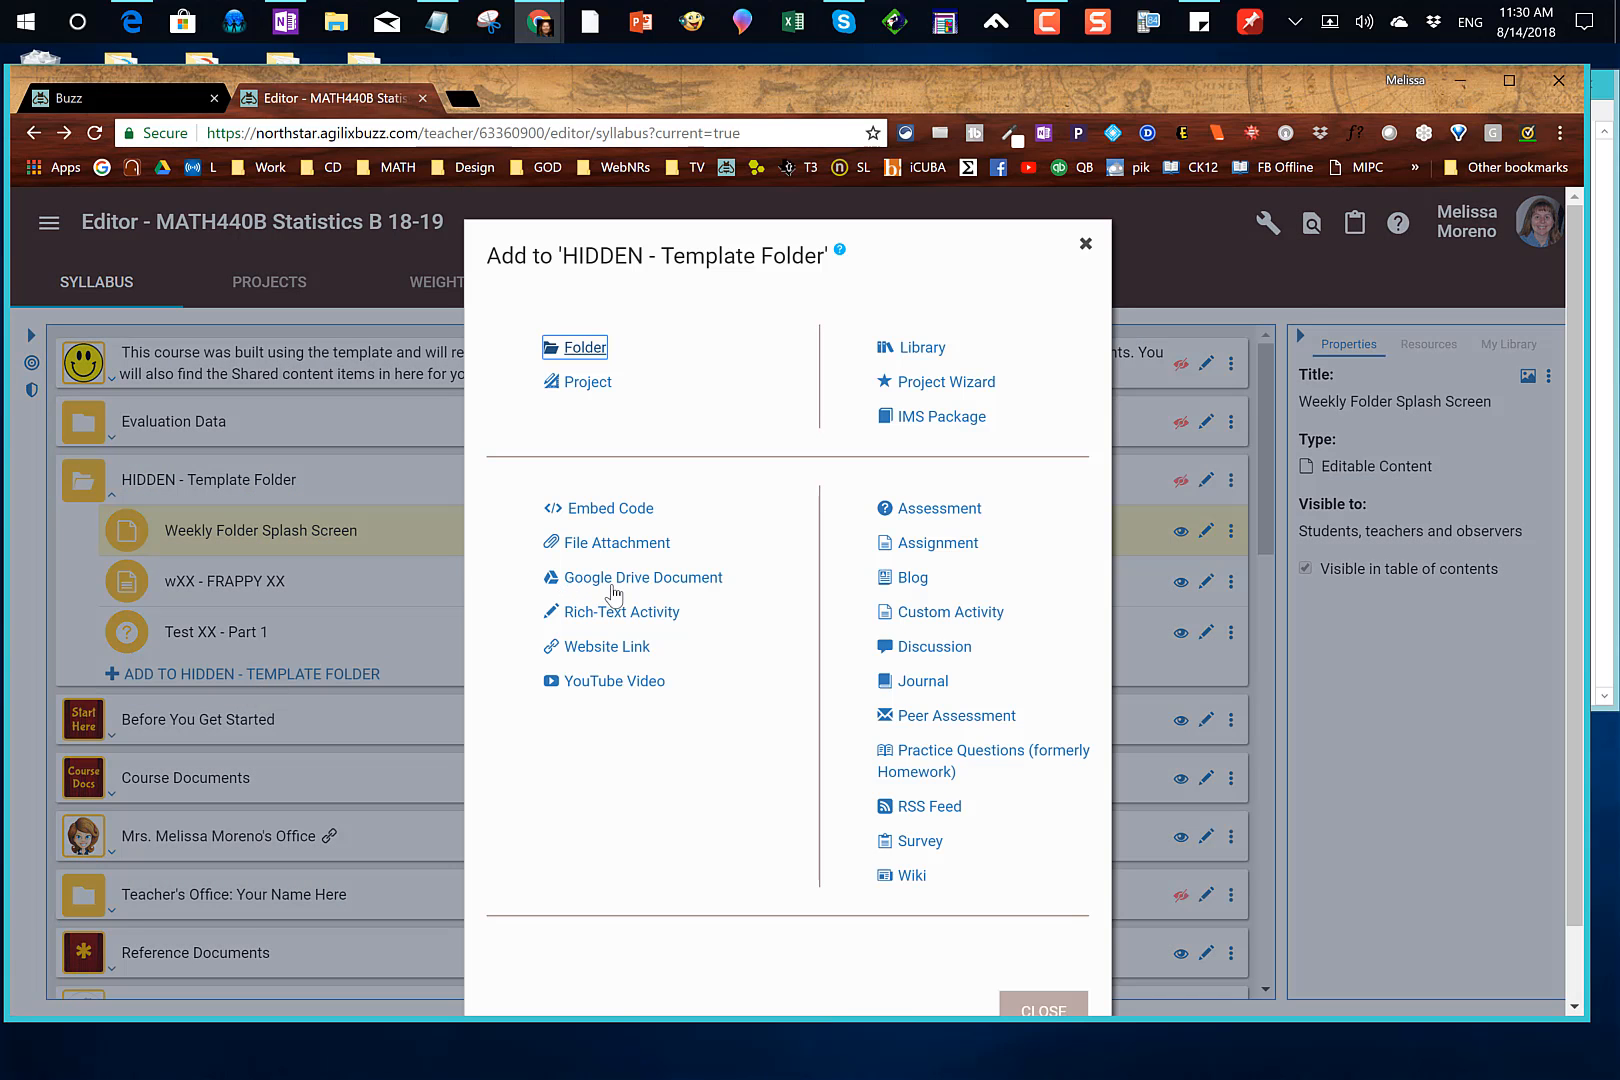
{"action": "left_click", "coordinate": [632, 622]}
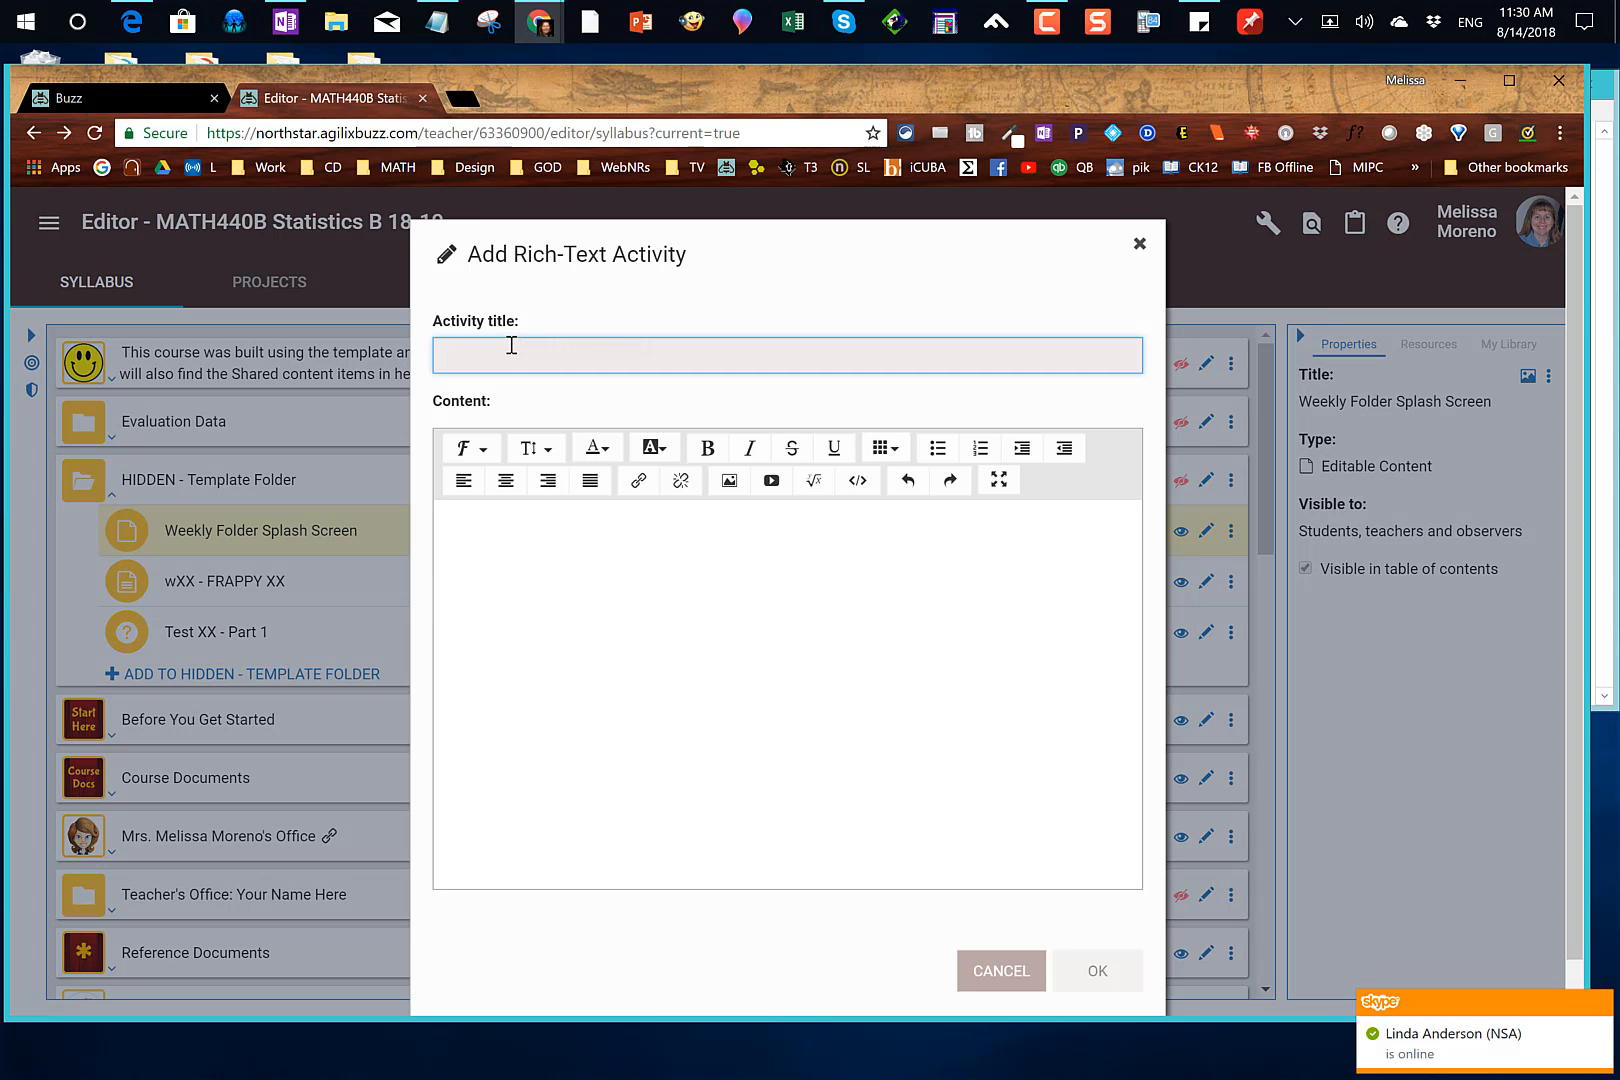
{"action": "type", "text": "Daily F"}
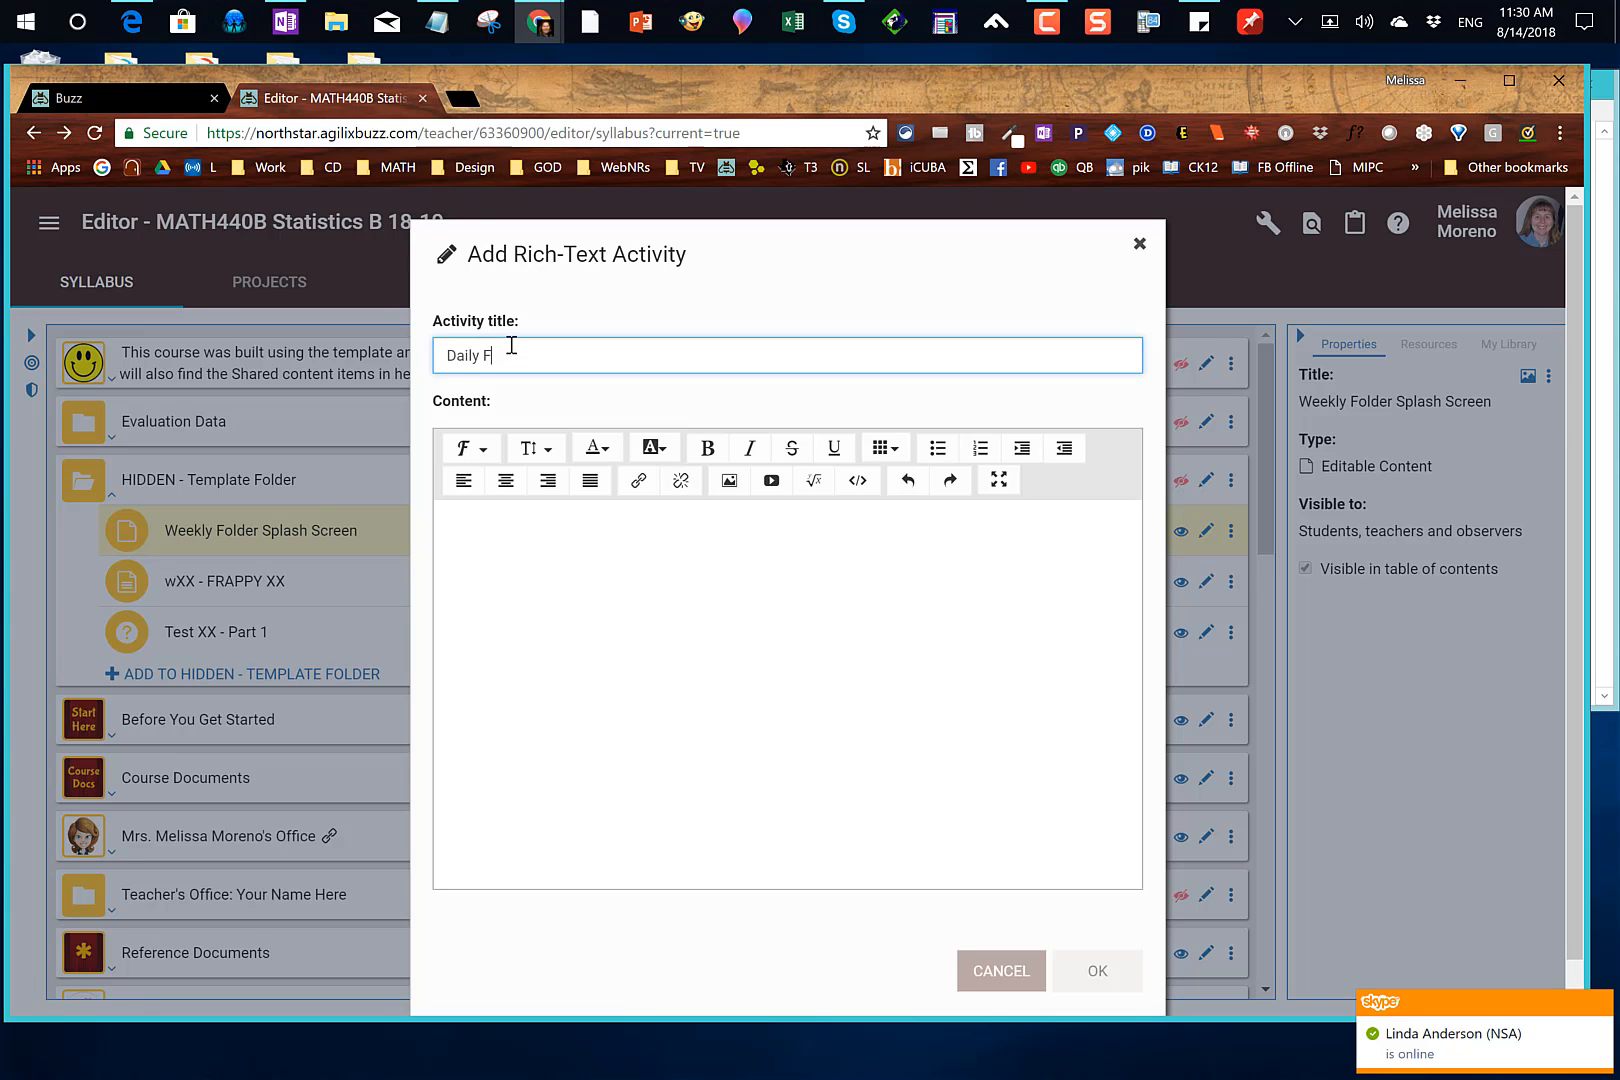
{"action": "type", "text": "older Template"}
{"action": "left_click", "coordinate": [515, 567]}
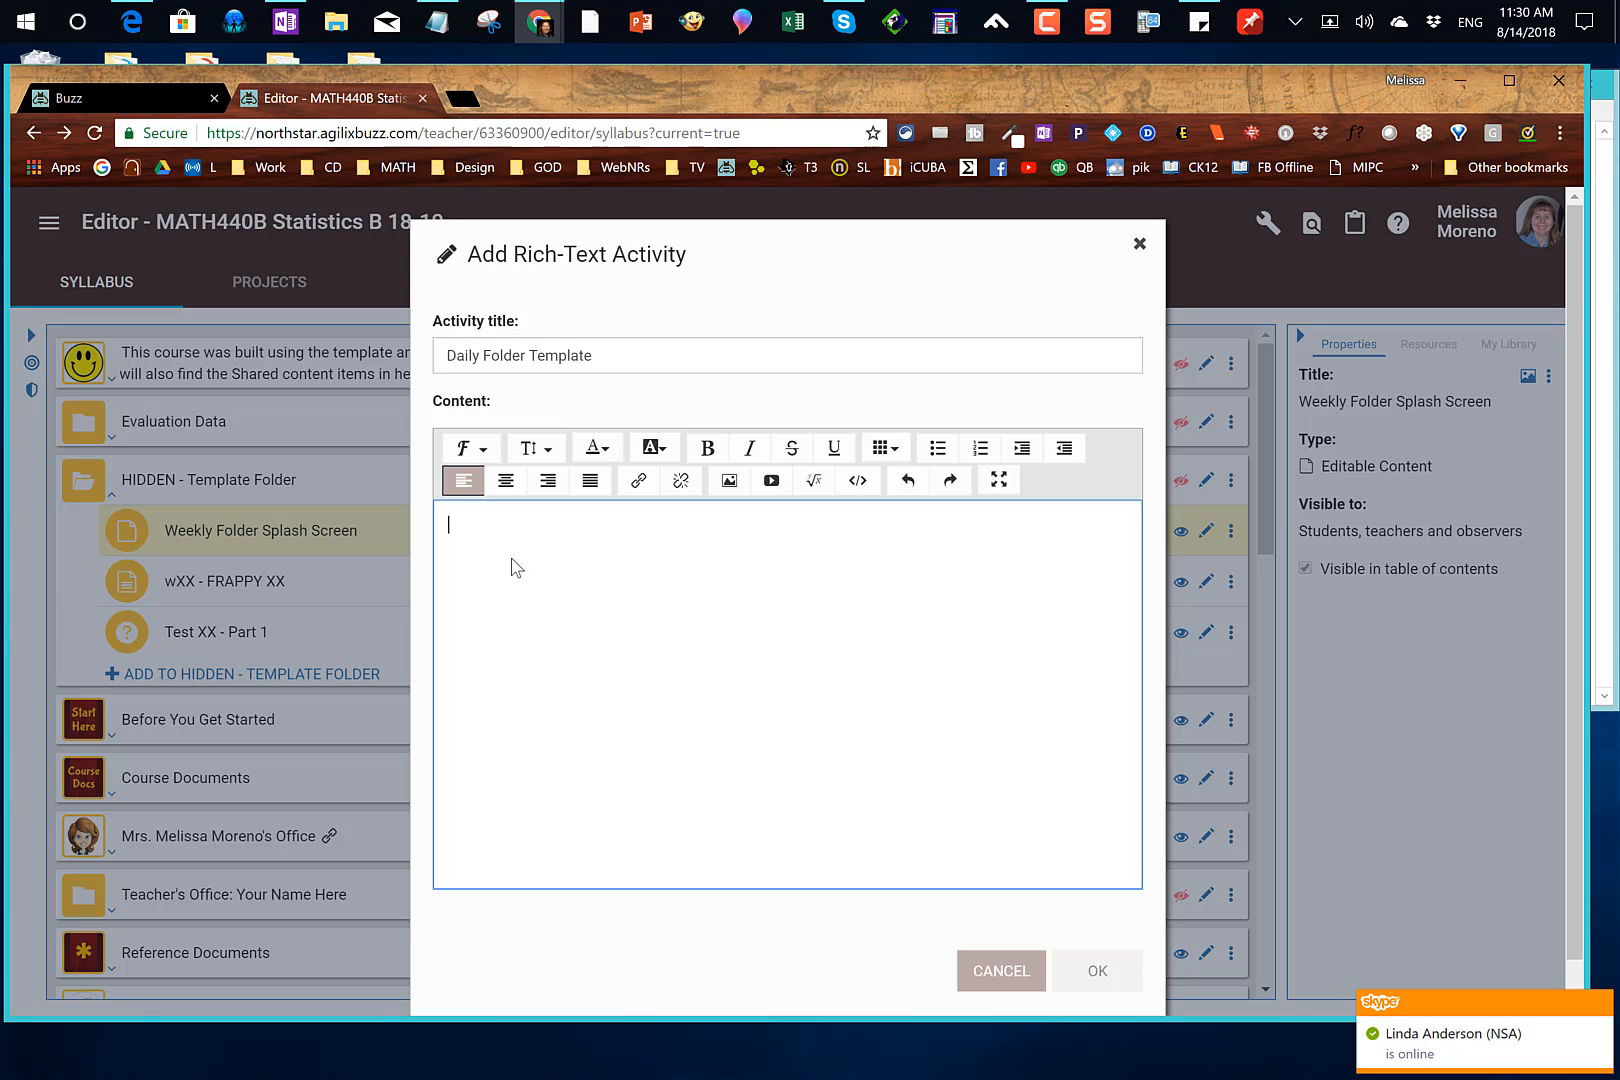
{"action": "type", "text": "XX"}
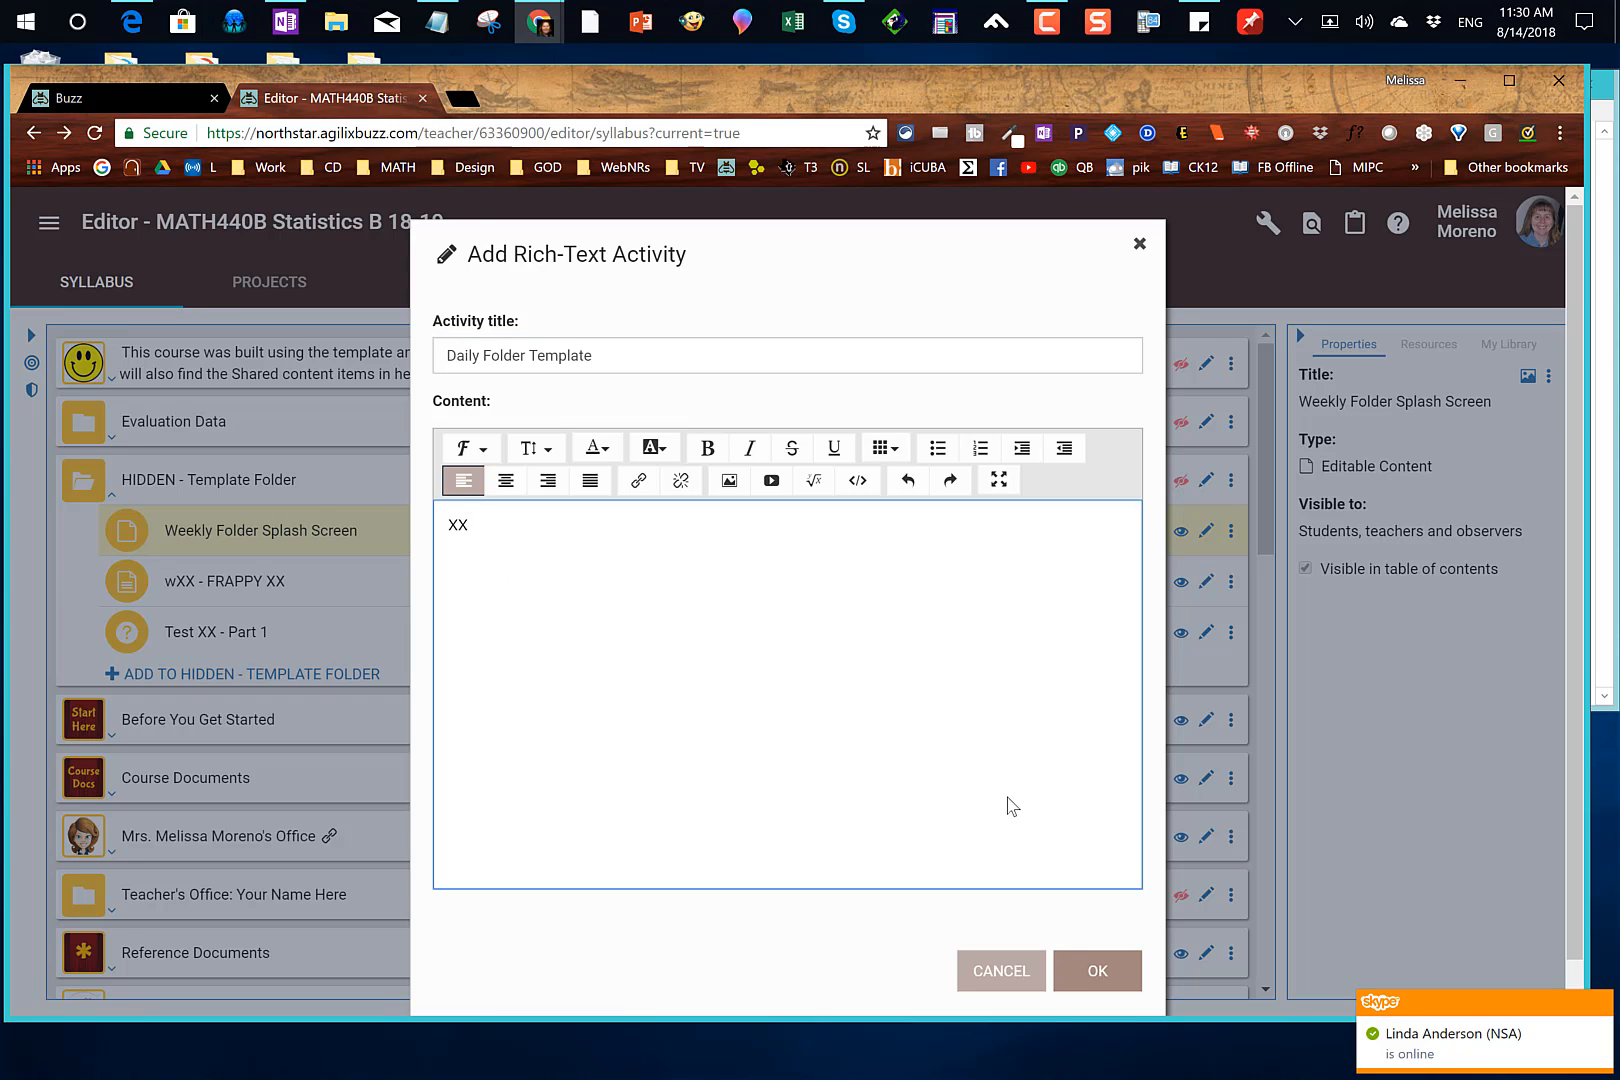
{"action": "left_click", "coordinate": [1100, 978]}
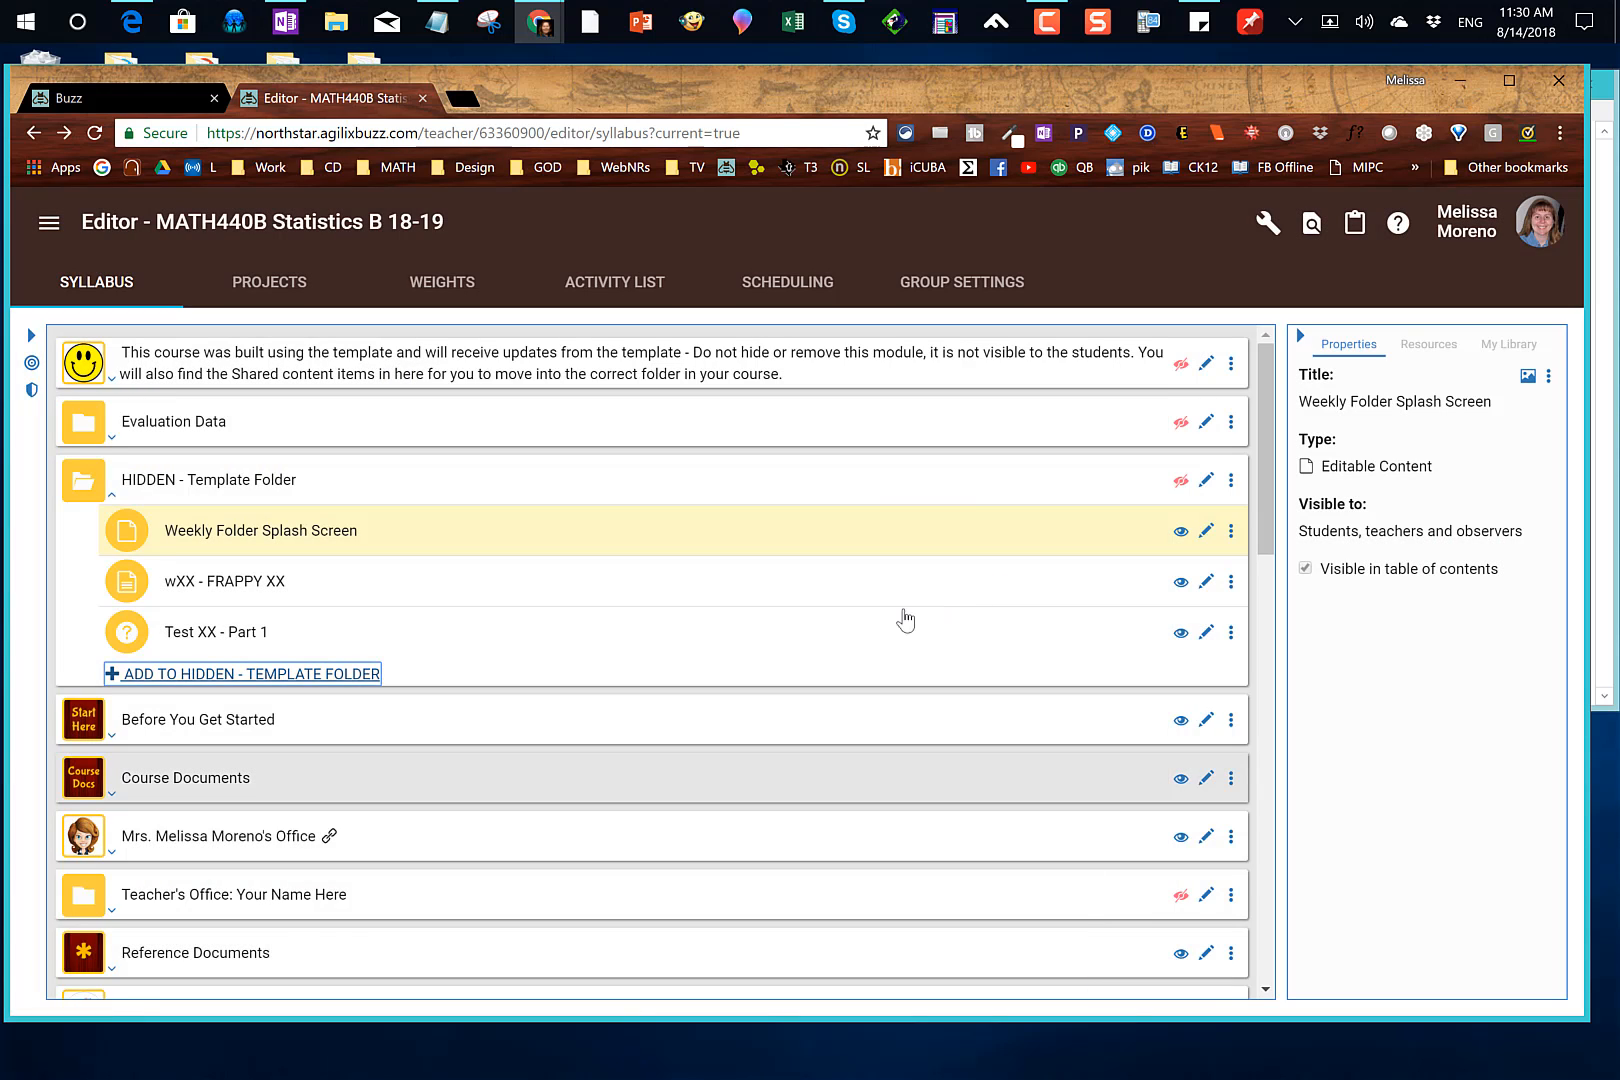
{"action": "mouse_move", "coordinate": [218, 688]}
{"action": "left_mouse_down"}
{"action": "mouse_move", "coordinate": [215, 549]}
{"action": "mouse_move", "coordinate": [215, 565]}
{"action": "left_mouse_up"}
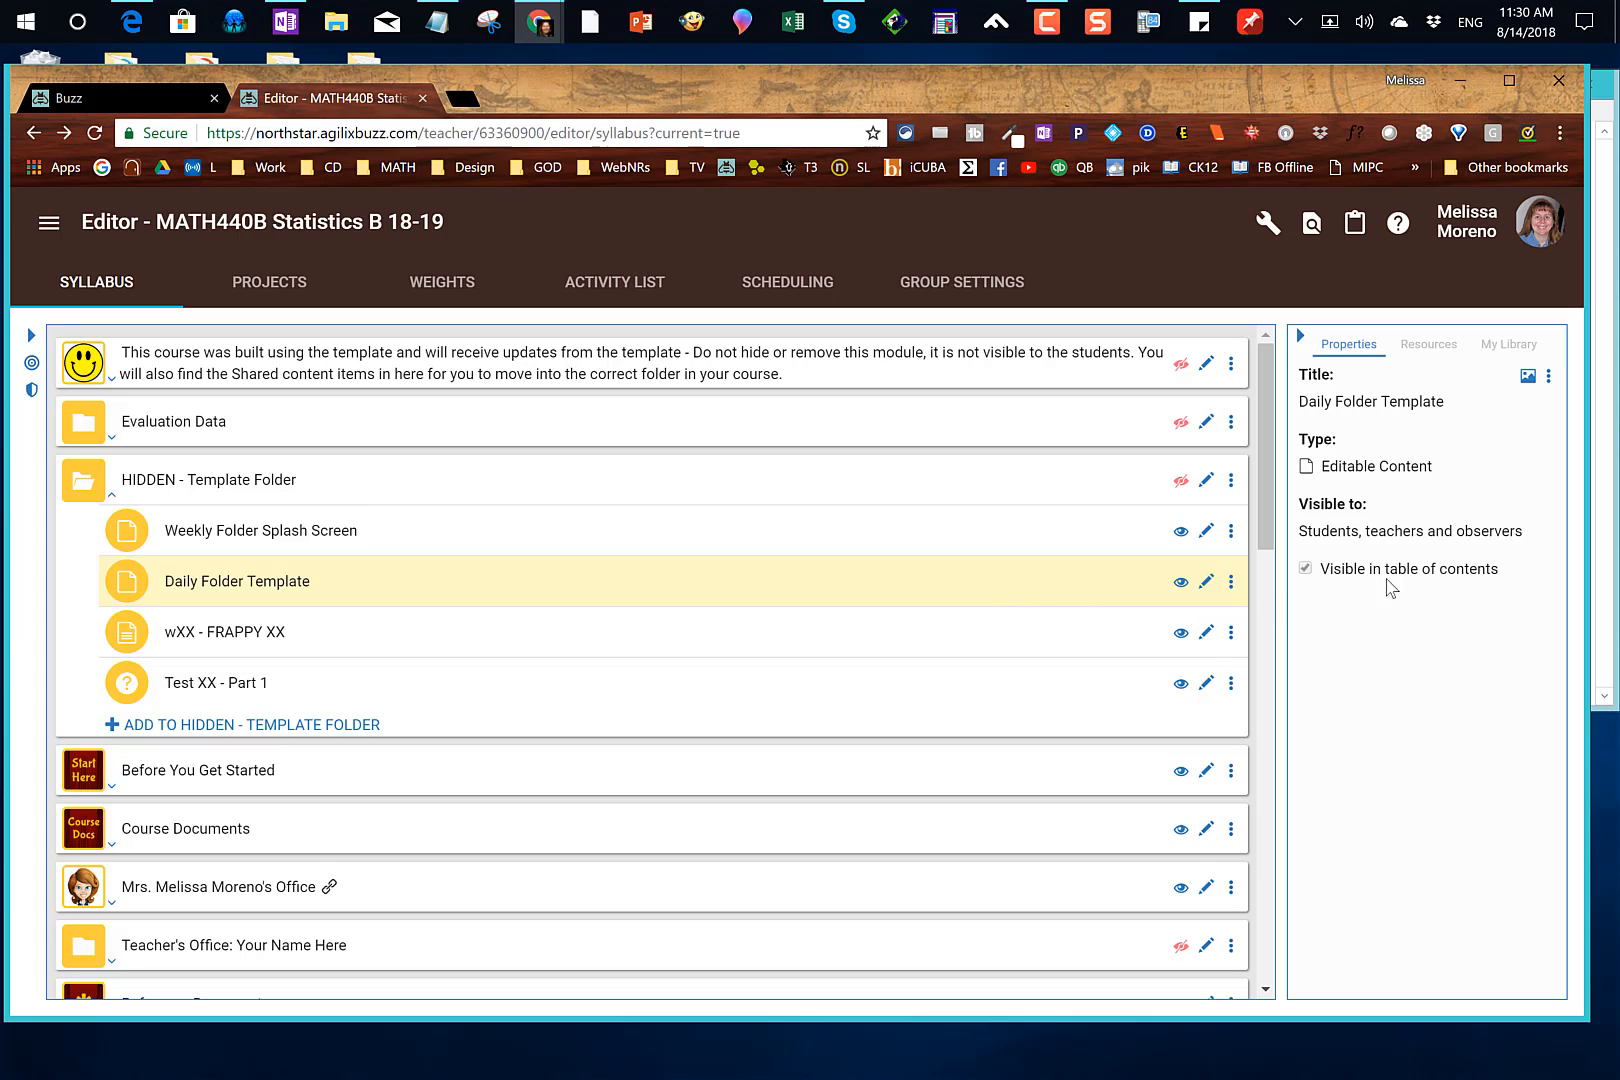
- Edit the Daily Folder Template, replacing the XX content with the lines "Title", "BoDY text" and, after a blank line, "Task List"
{"action": "left_click", "coordinate": [1207, 585]}
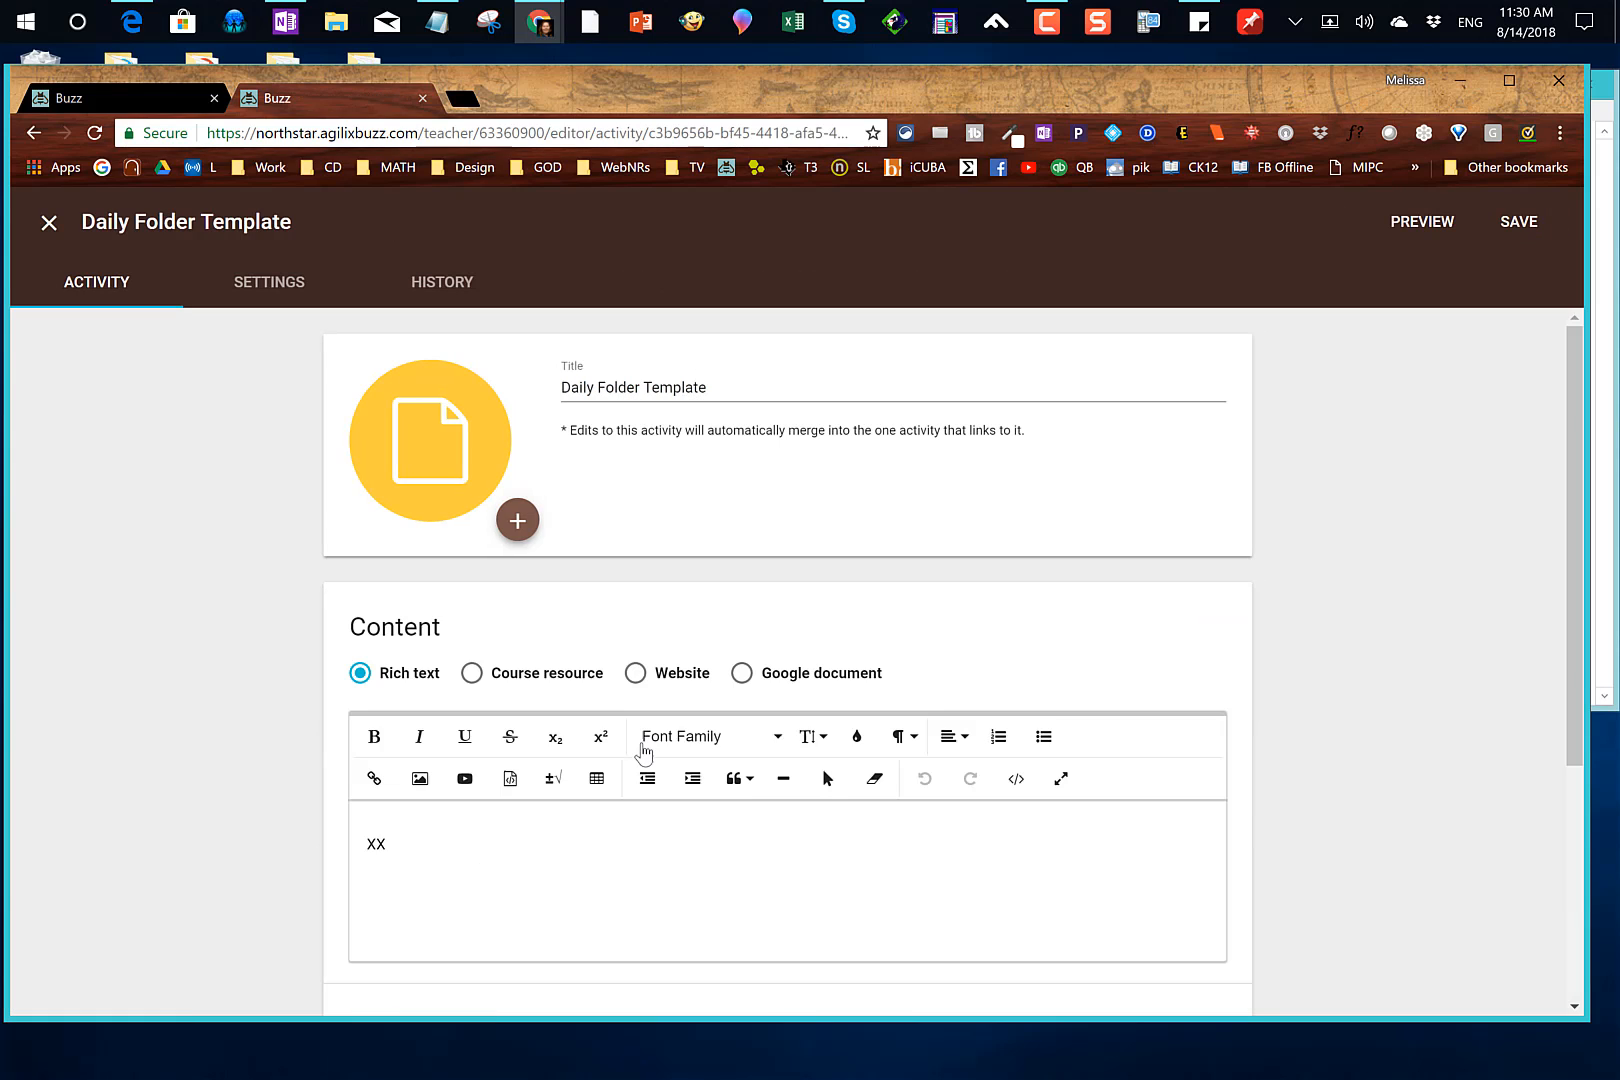
{"action": "scroll", "coordinate": [511, 728], "scroll_direction": "down", "scroll_amount": 1}
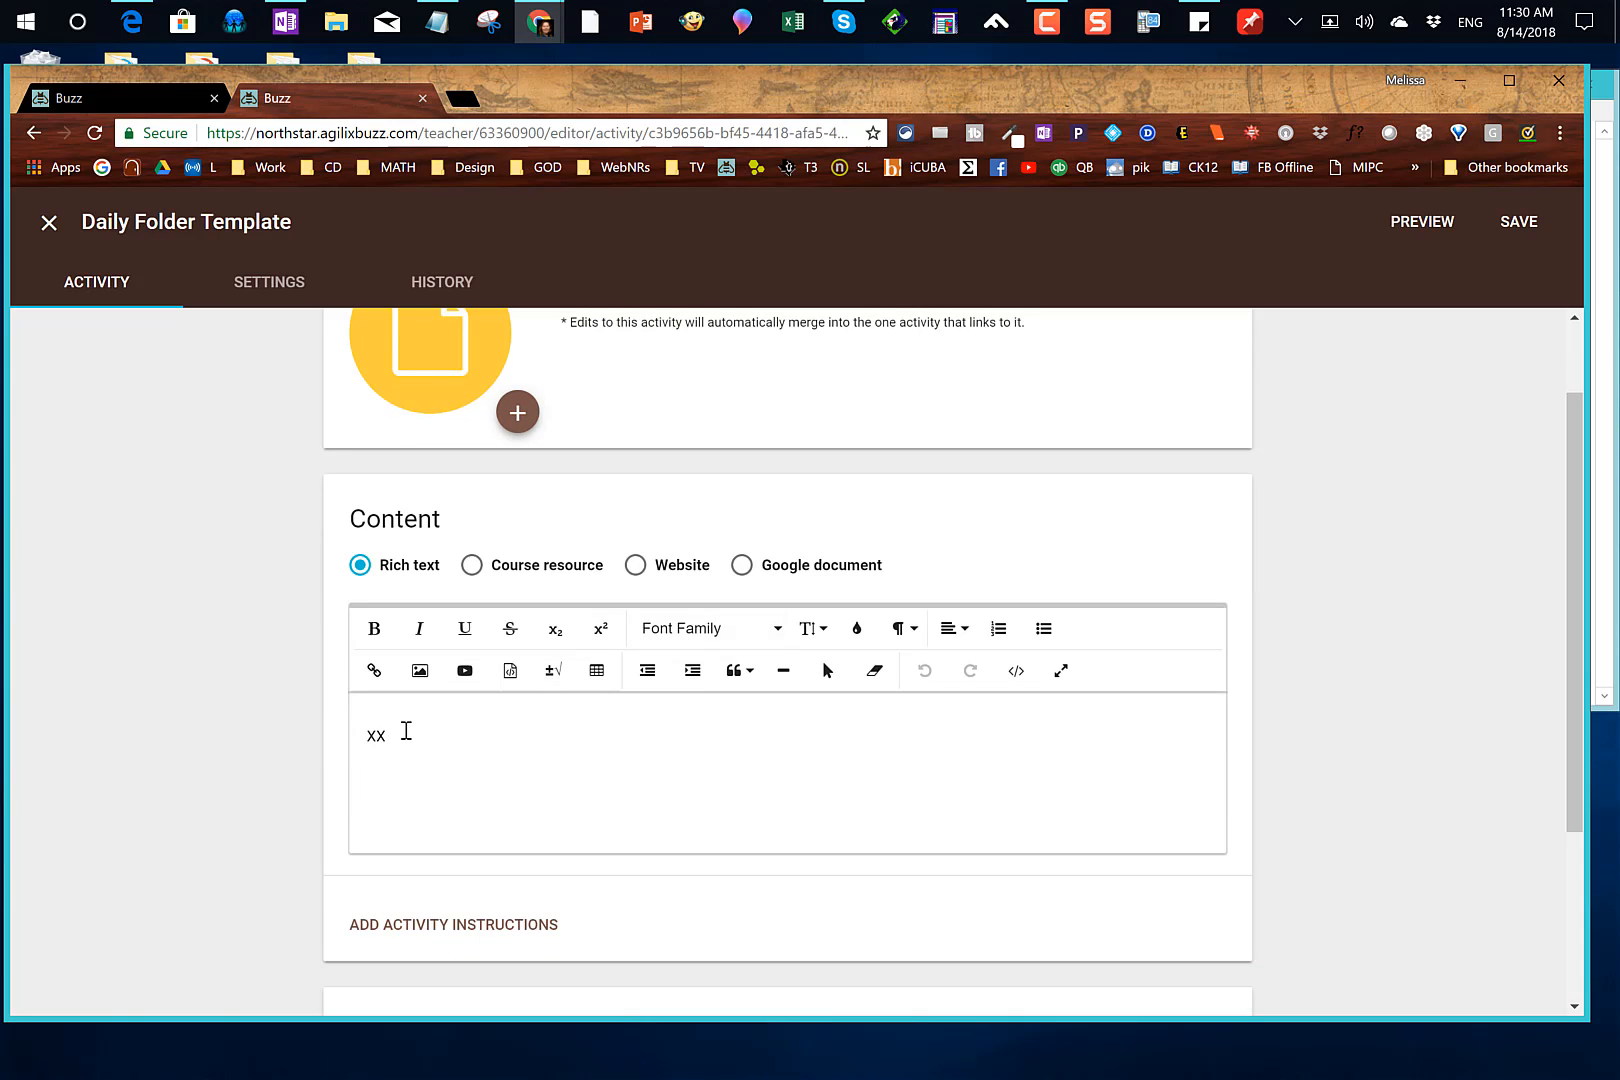
{"action": "left_click_drag", "start_coordinate": [405, 733], "coordinate": [326, 731]}
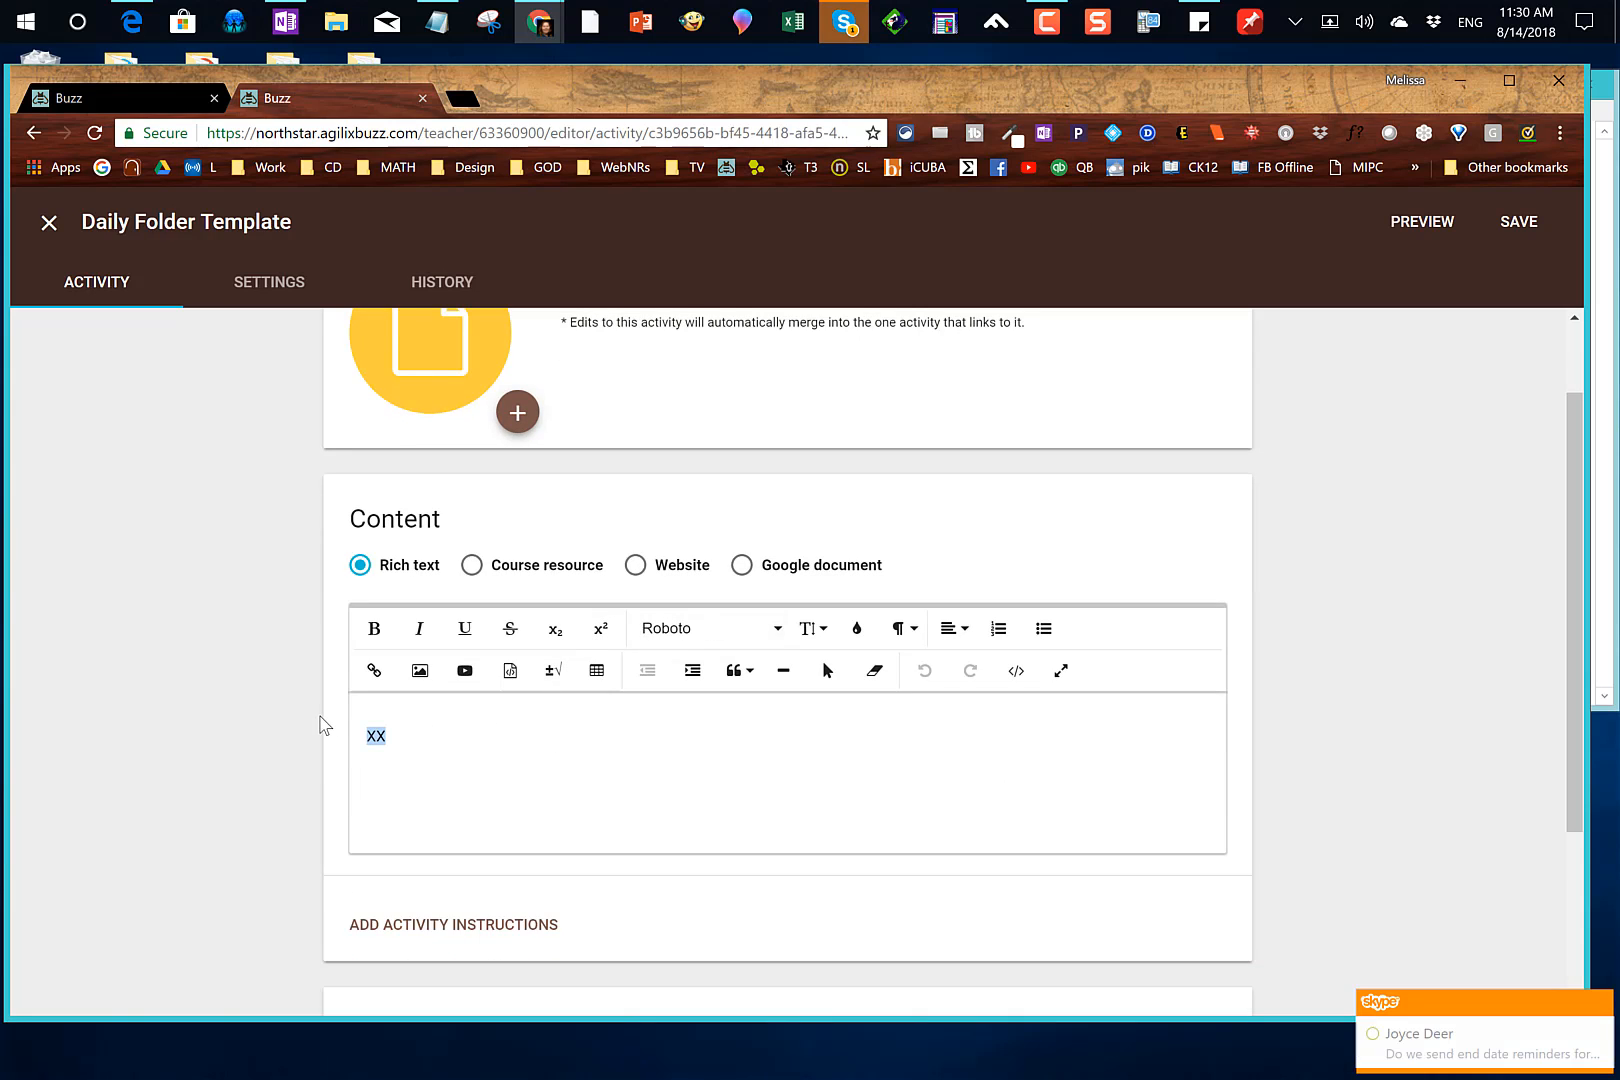
{"action": "type", "text": "Title"}
{"action": "key", "text": "Return"}
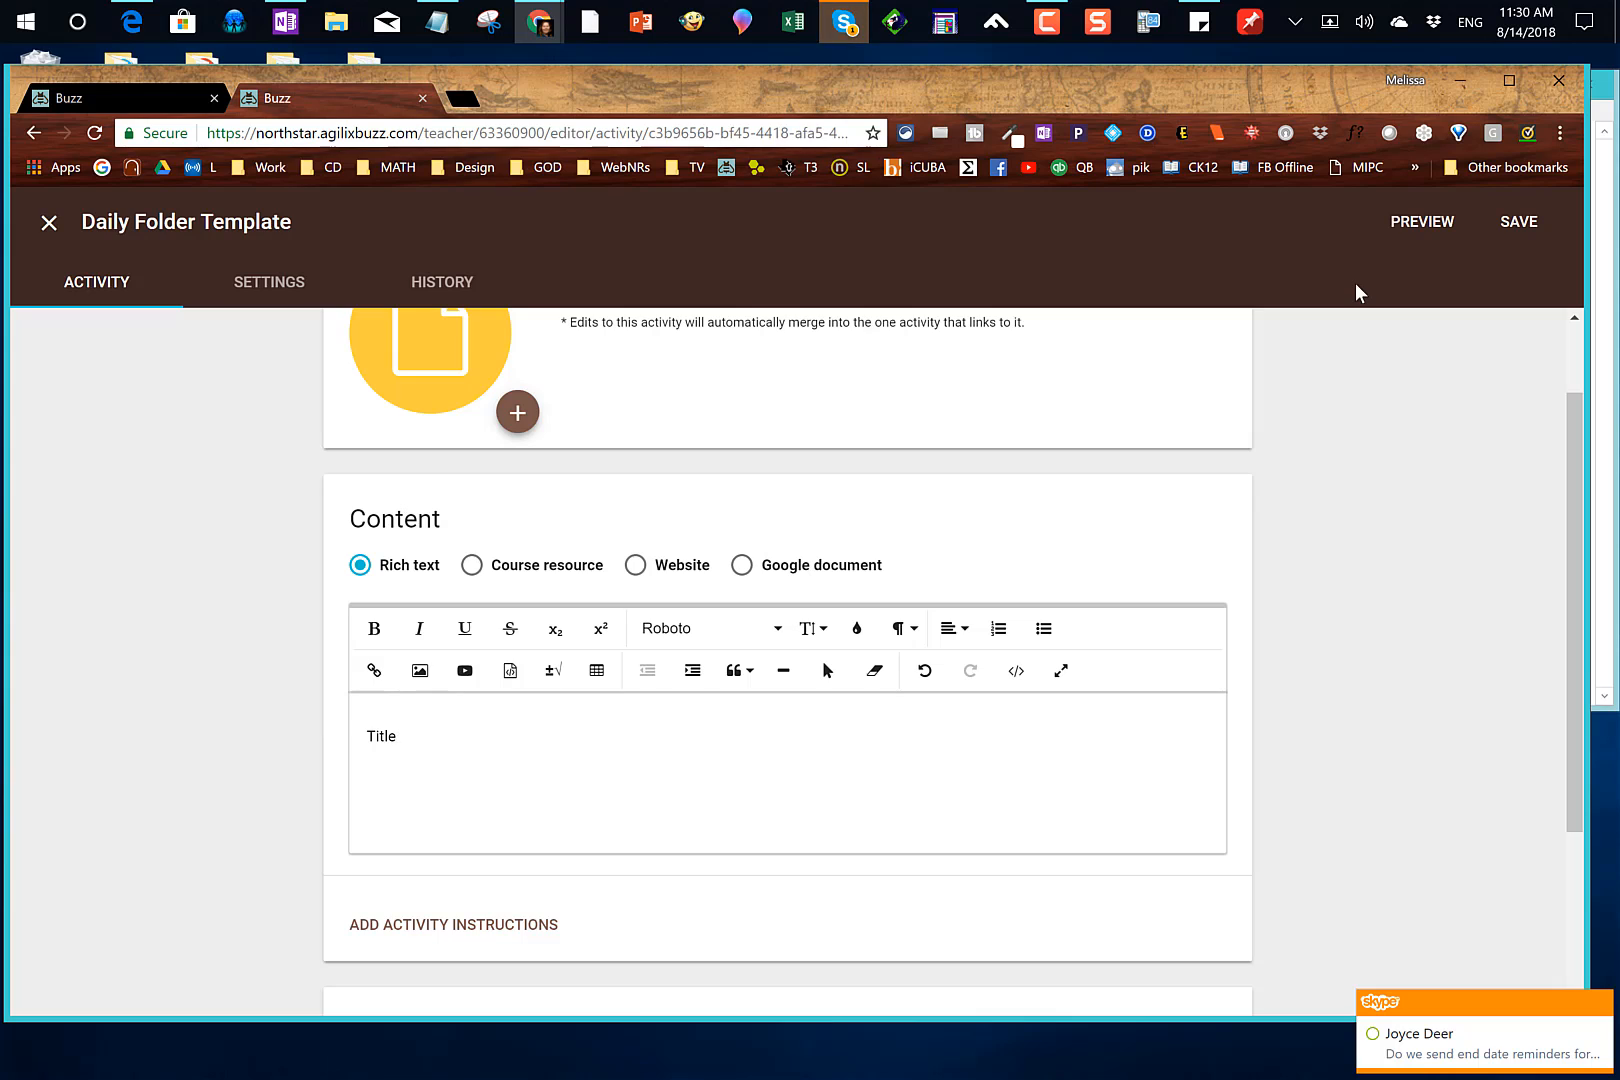
{"action": "type", "text": "D"}
{"action": "key", "text": "BackSpace"}
{"action": "type", "text": "BoDY tee"}
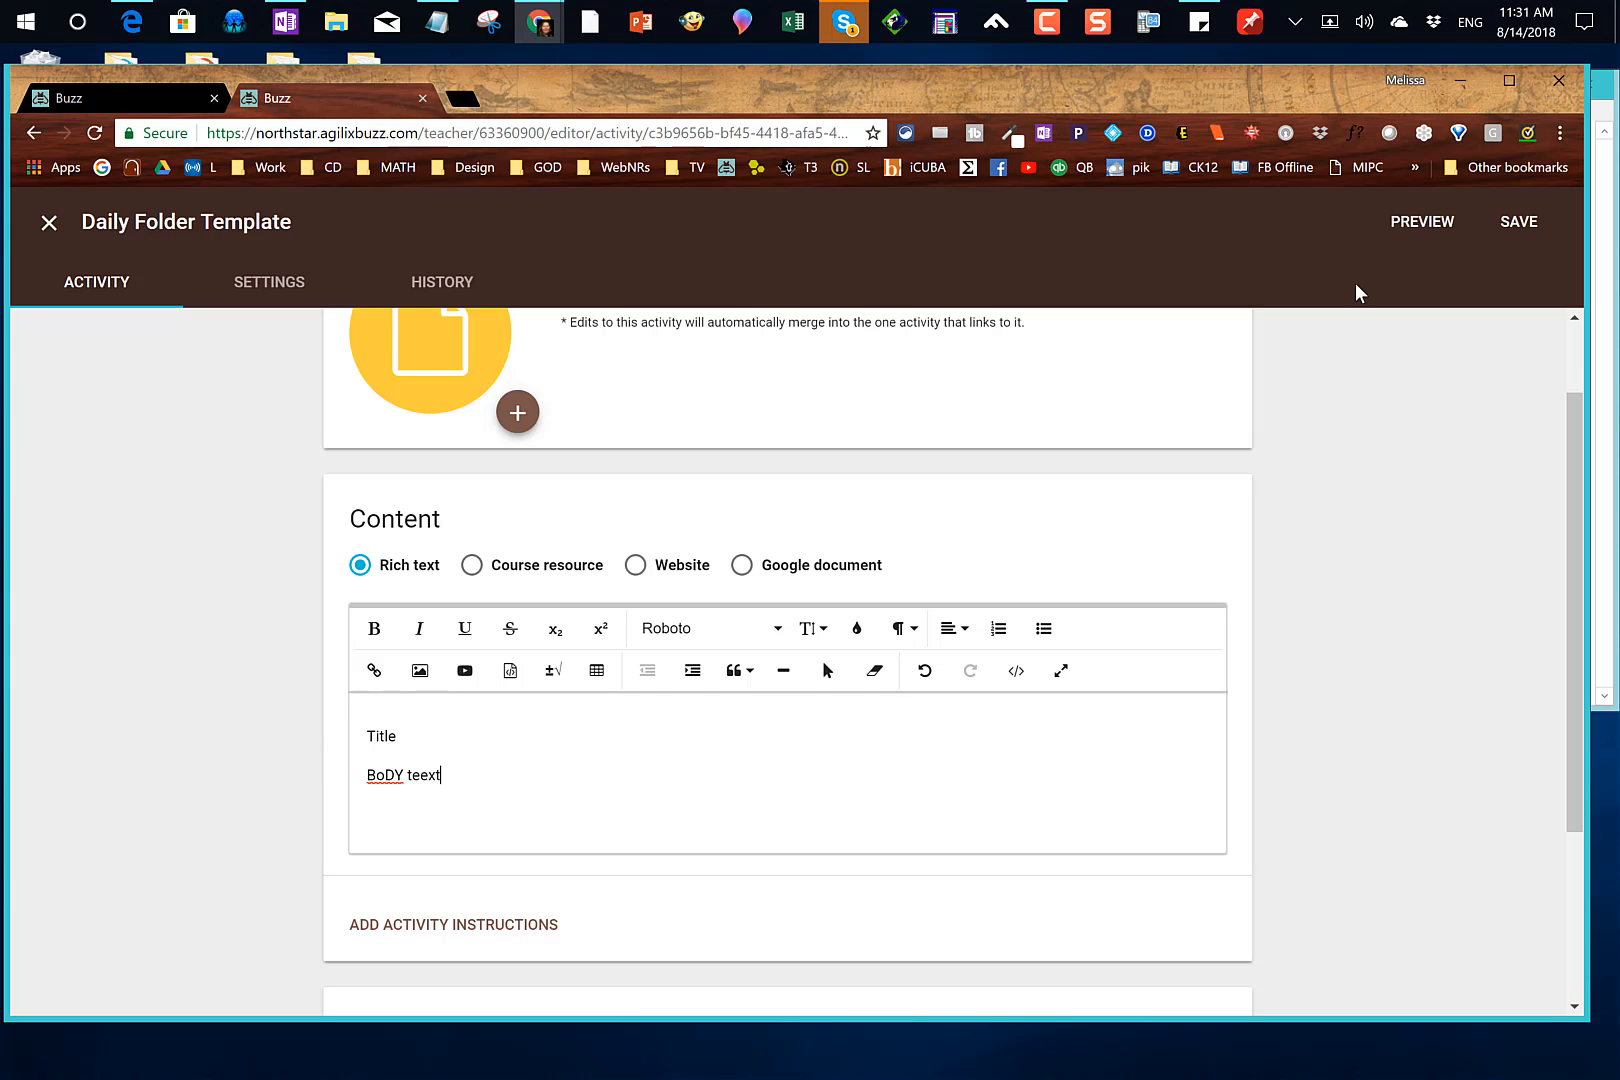
{"action": "type", "text": "xt"}
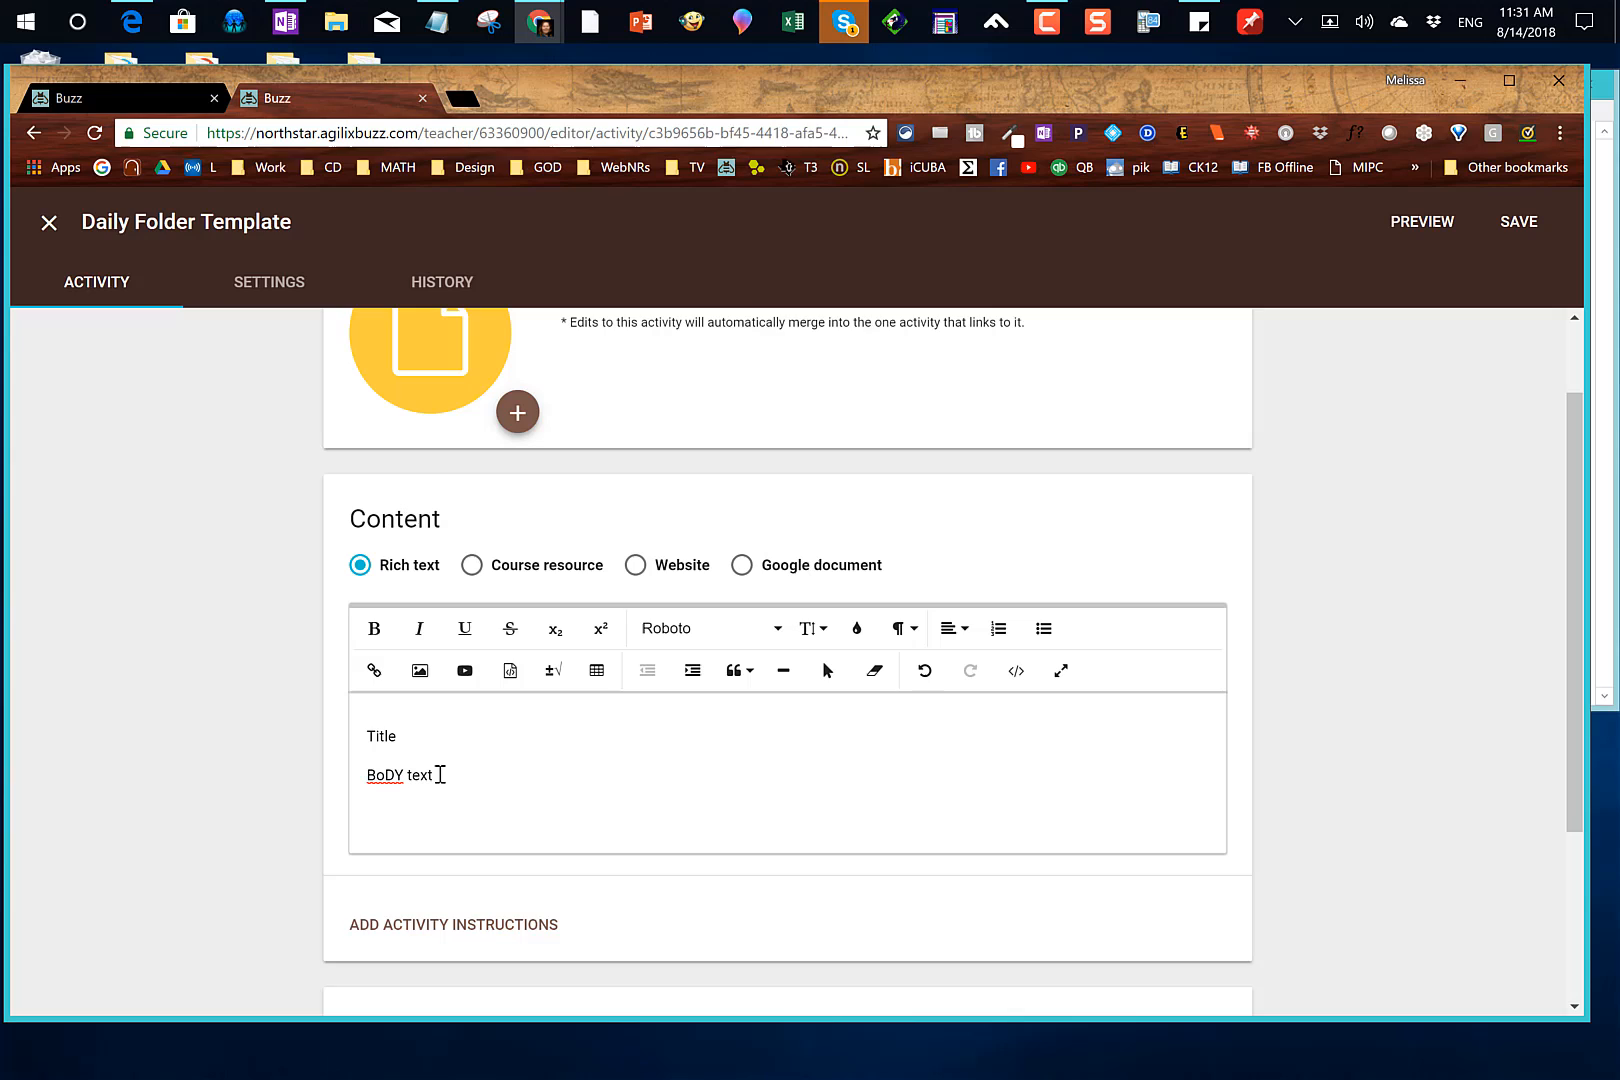
{"action": "key", "text": "Return"}
{"action": "key", "text": "Return"}
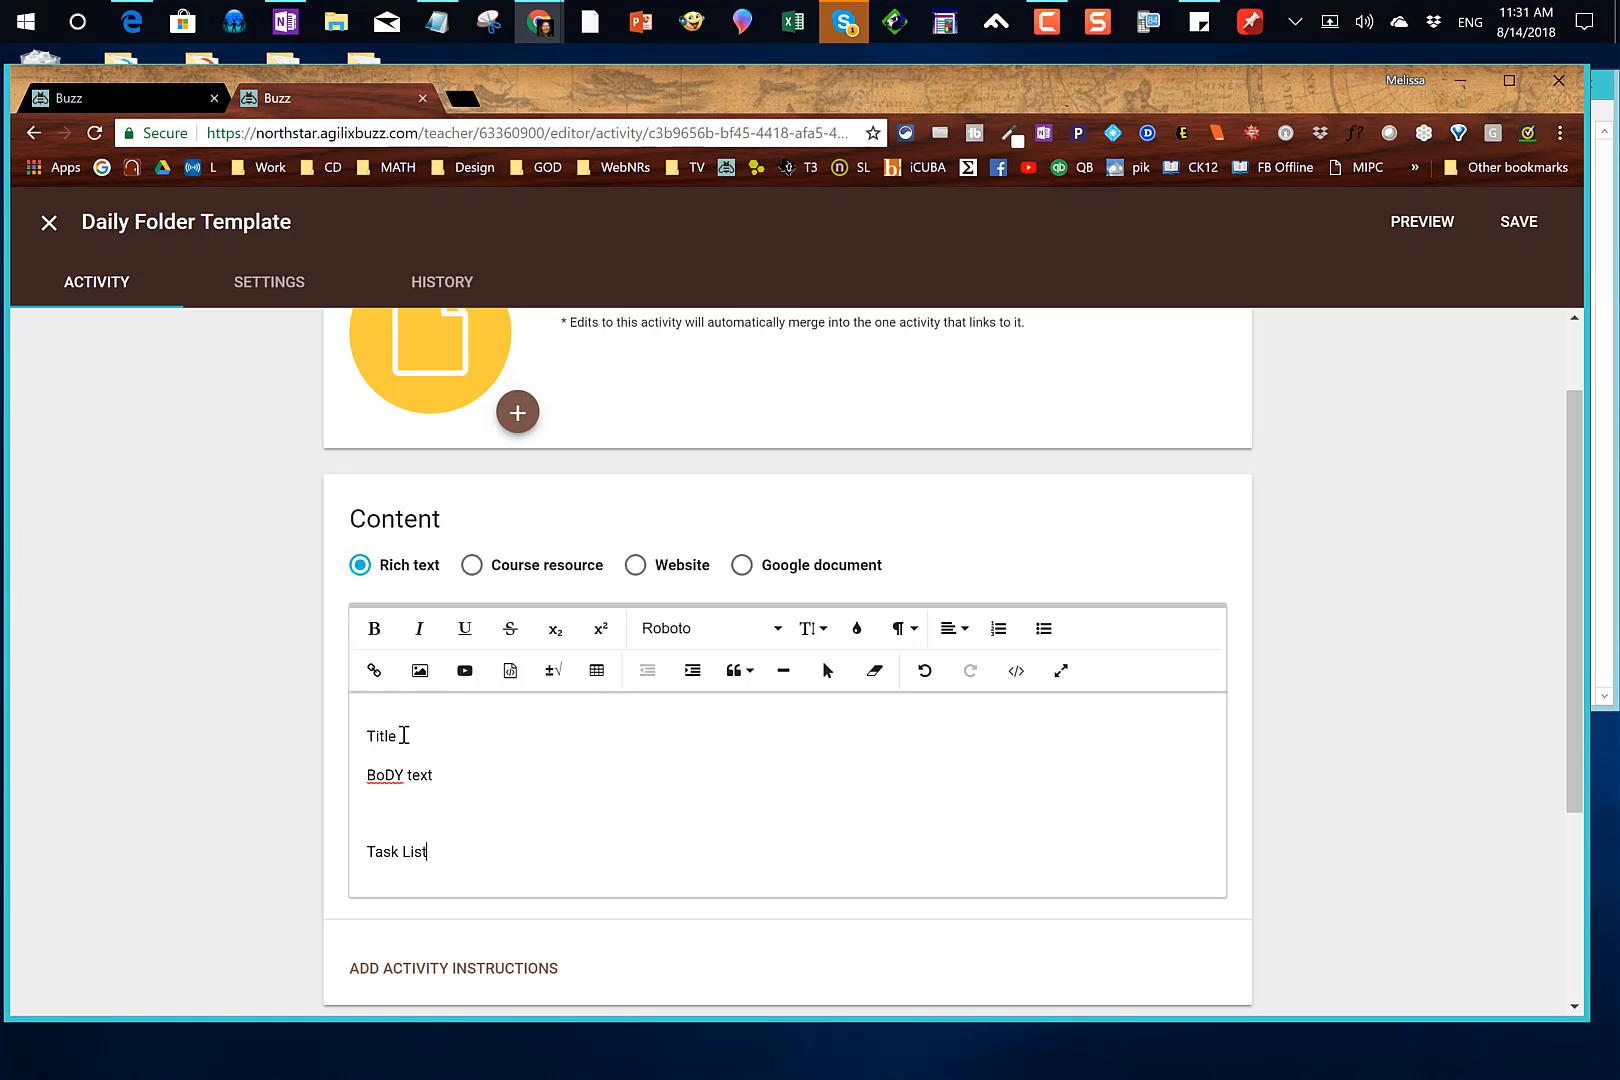
- Format the "Title" line as bold, centred Verdana at size 48
{"action": "left_click_drag", "start_coordinate": [328, 724], "coordinate": [398, 737]}
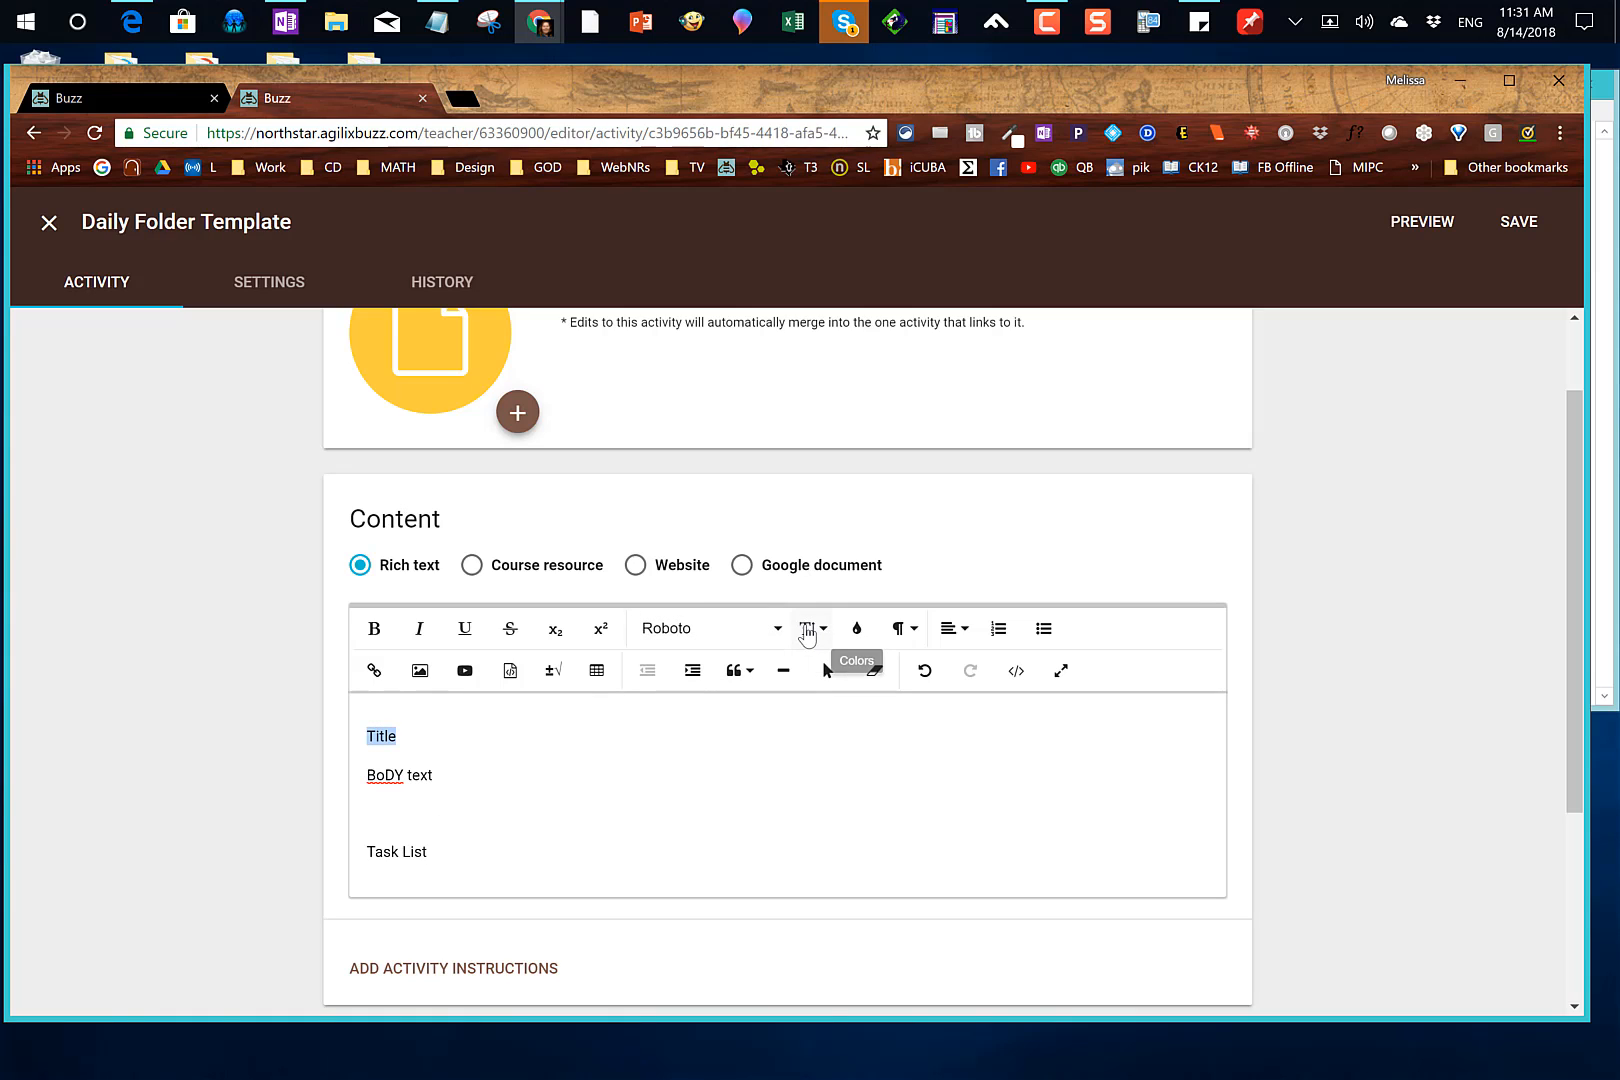
{"action": "left_click", "coordinate": [822, 630]}
{"action": "scroll", "coordinate": [826, 872], "scroll_direction": "down", "scroll_amount": 1}
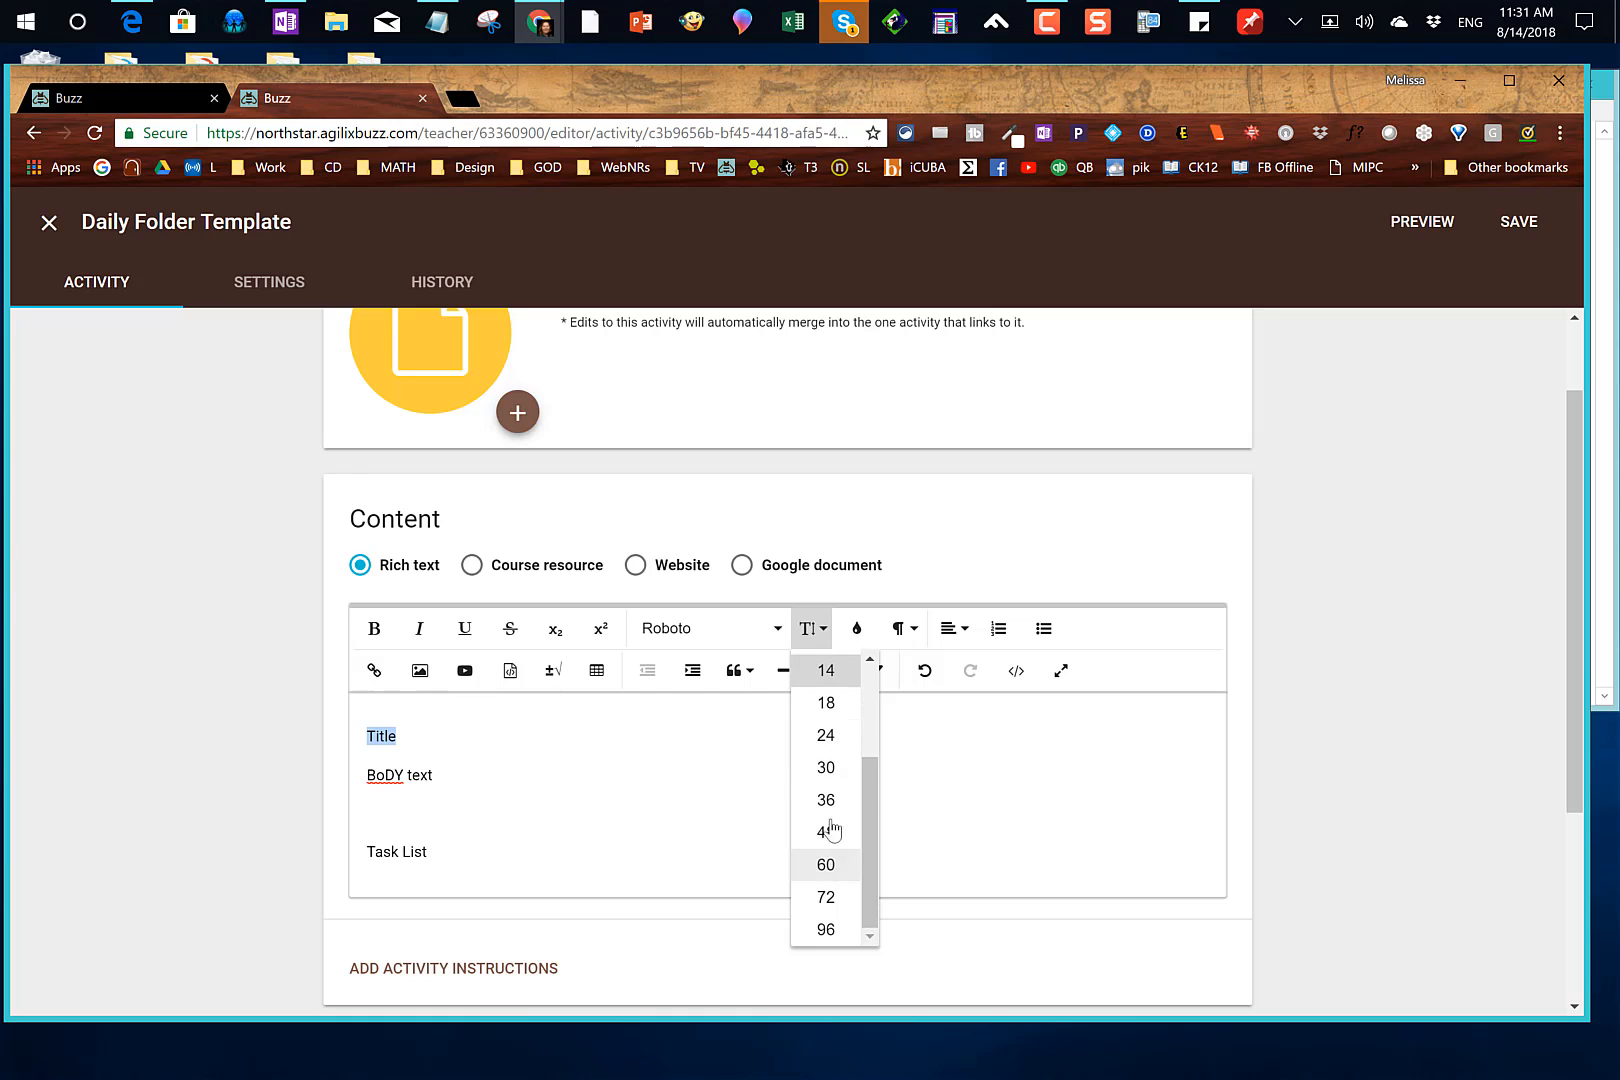
{"action": "left_click", "coordinate": [828, 832]}
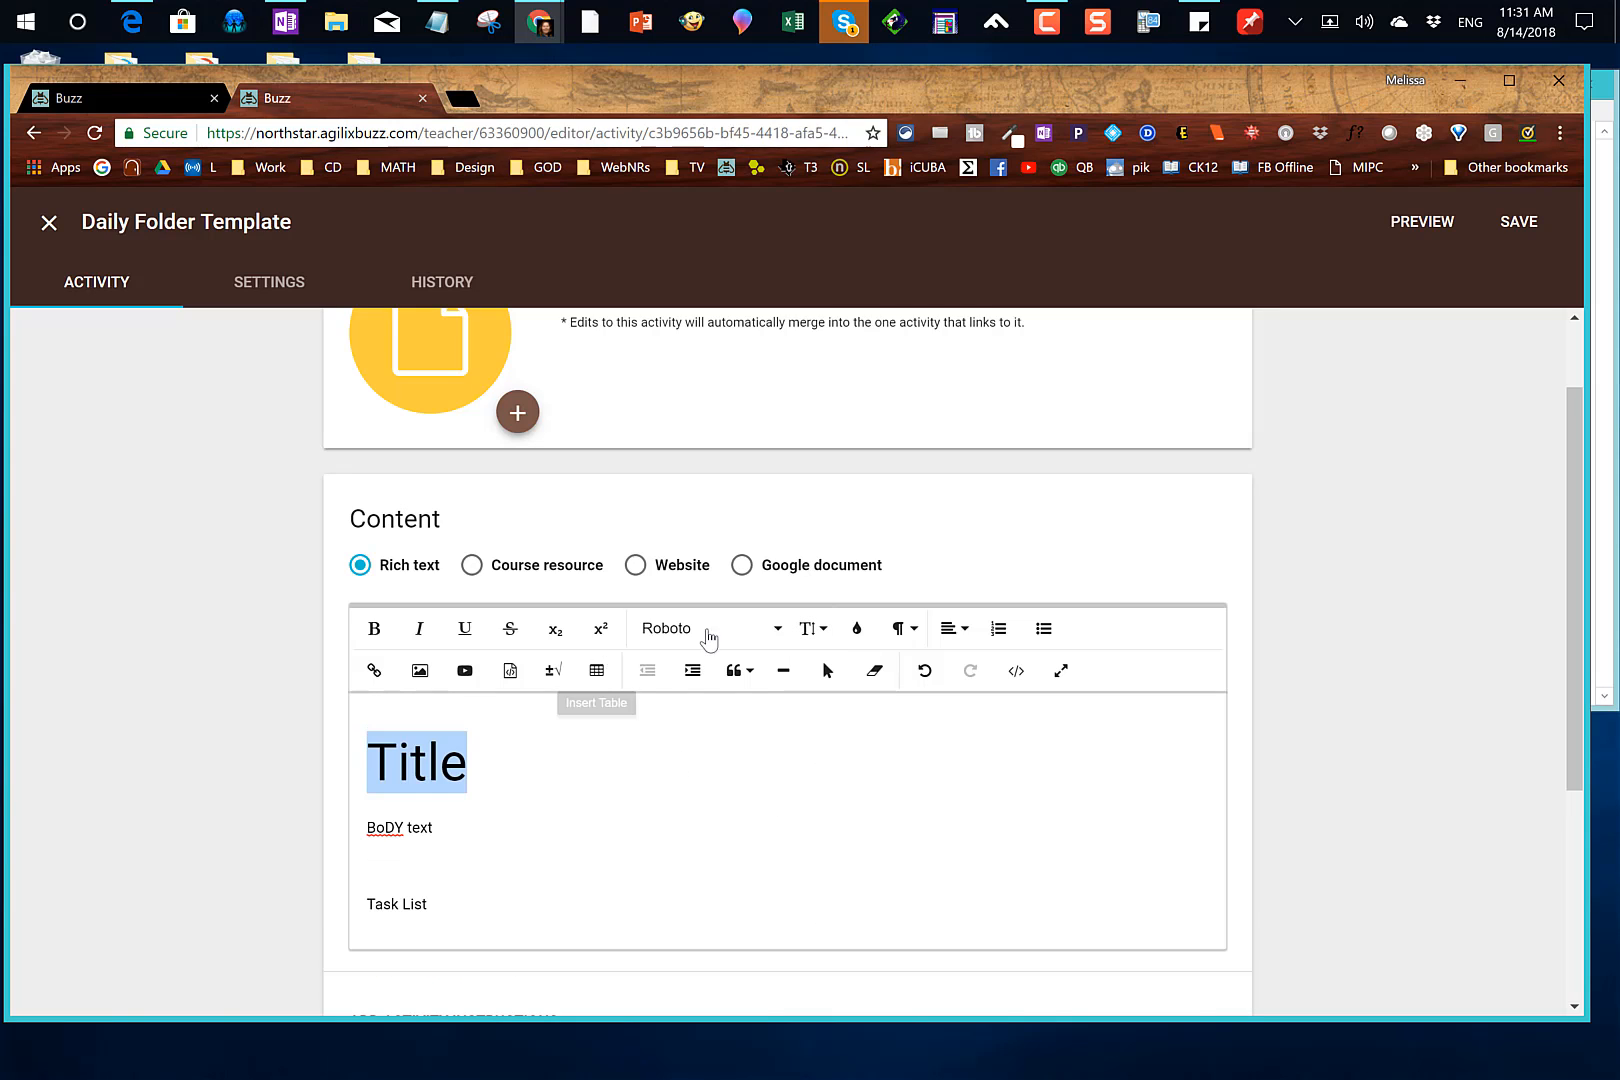
{"action": "left_click", "coordinate": [374, 628]}
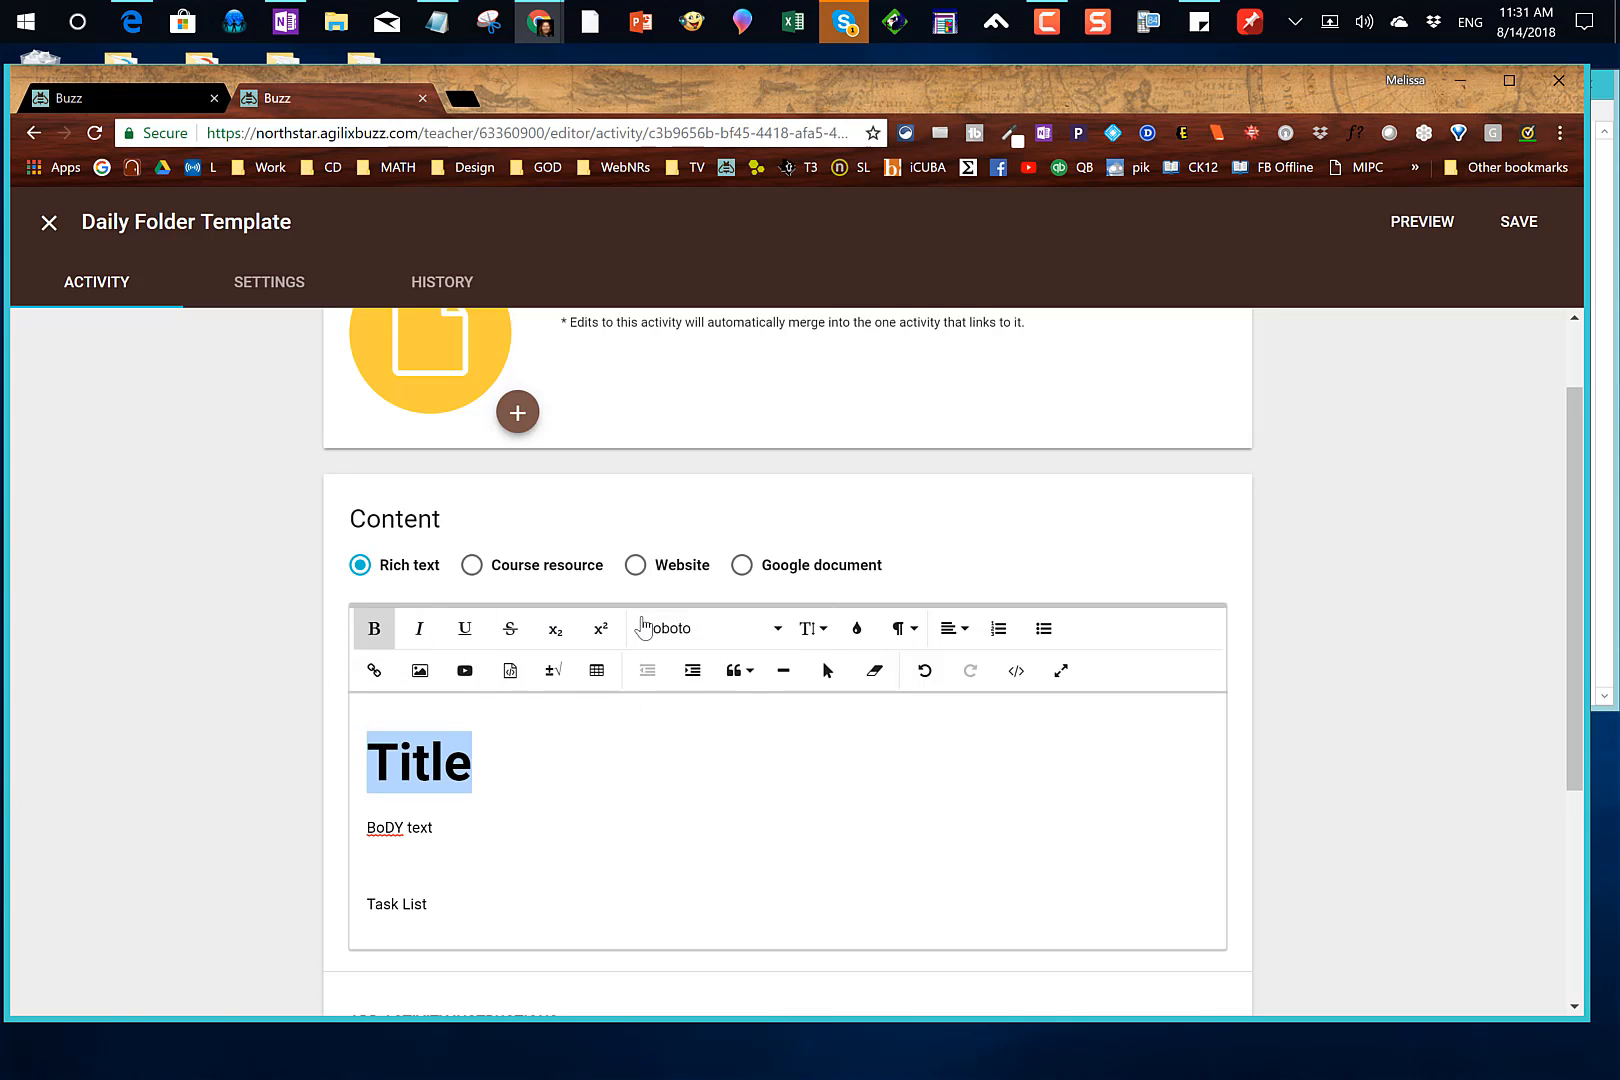
{"action": "left_click", "coordinate": [710, 630]}
{"action": "left_click", "coordinate": [718, 826]}
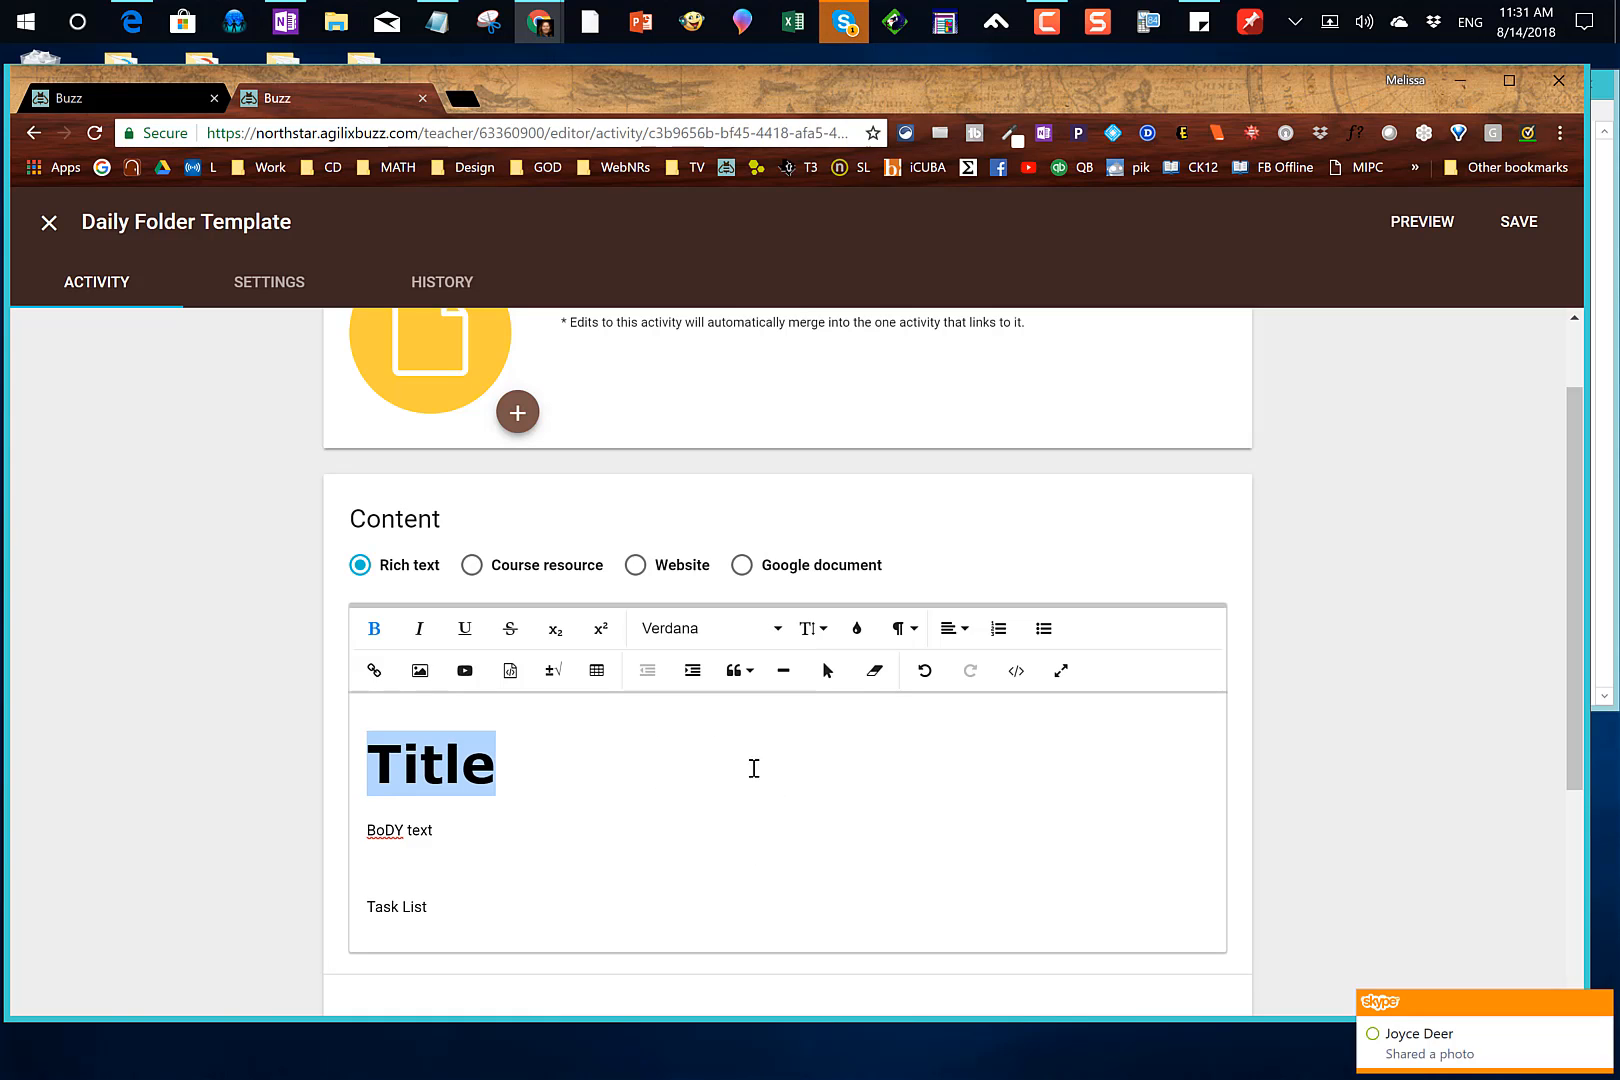
{"action": "left_click", "coordinate": [950, 632]}
{"action": "left_click", "coordinate": [972, 709]}
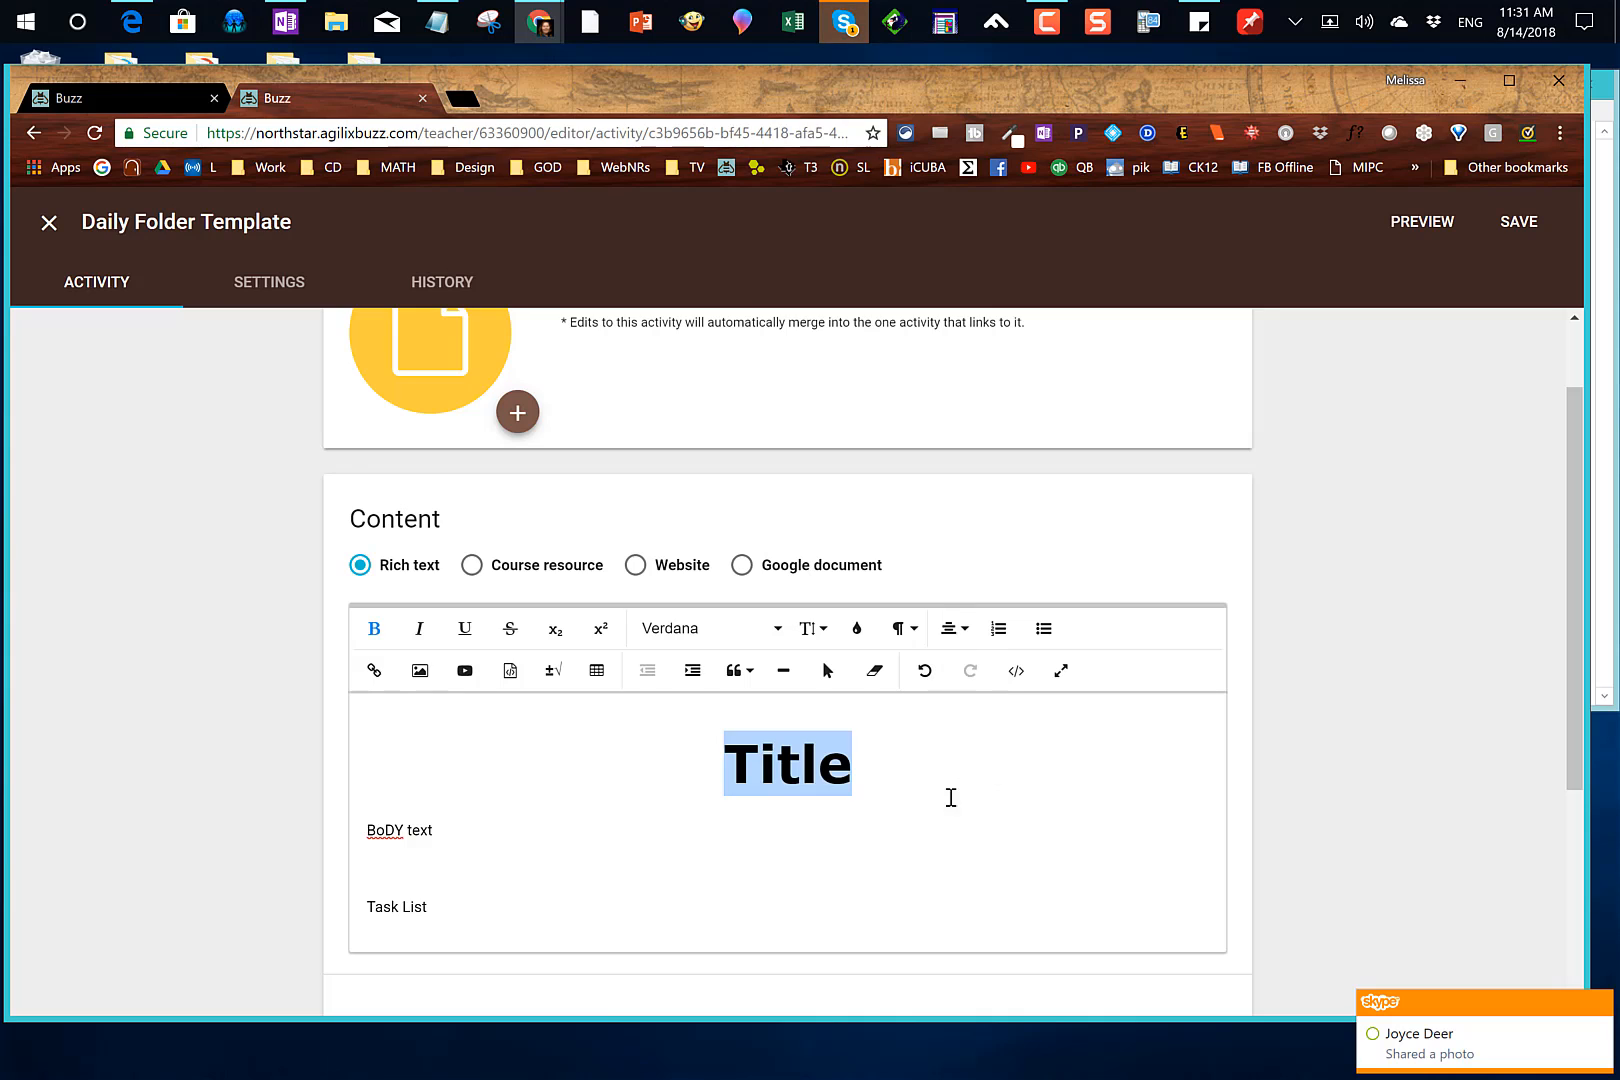
- Set the font size of the "BoDY text" line to 18
{"action": "left_click", "coordinate": [446, 832]}
{"action": "left_click_drag", "start_coordinate": [357, 829], "coordinate": [433, 830]}
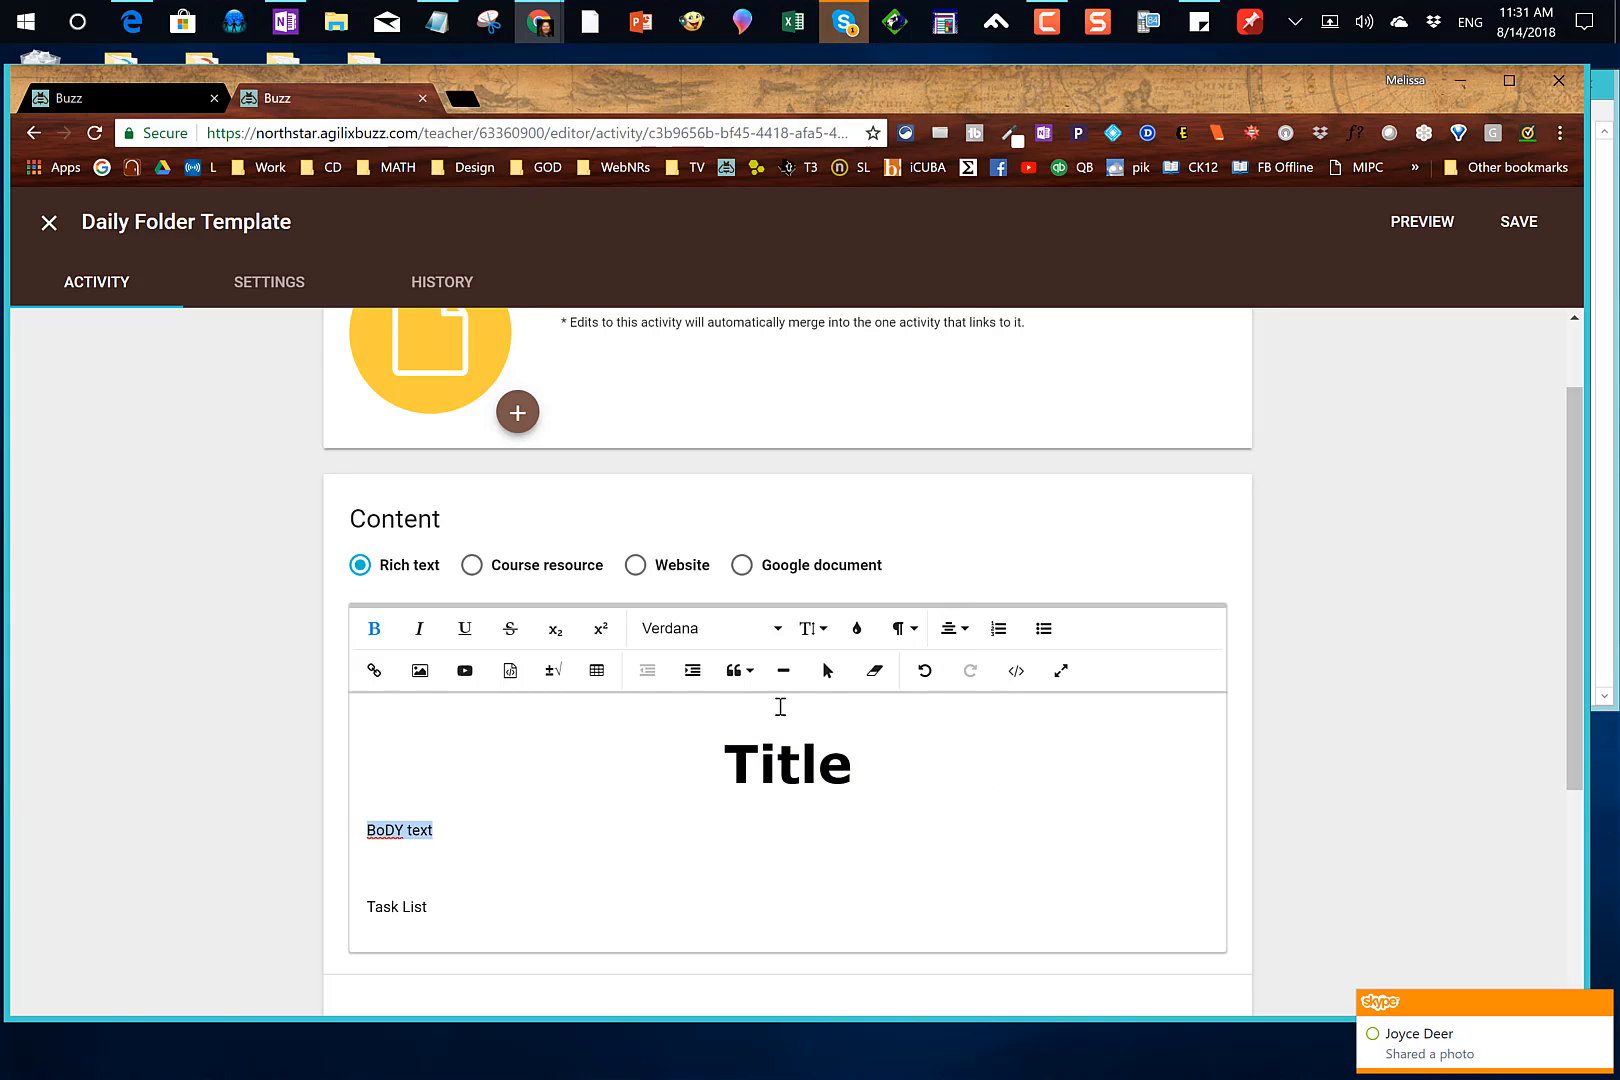
{"action": "left_click", "coordinate": [813, 630]}
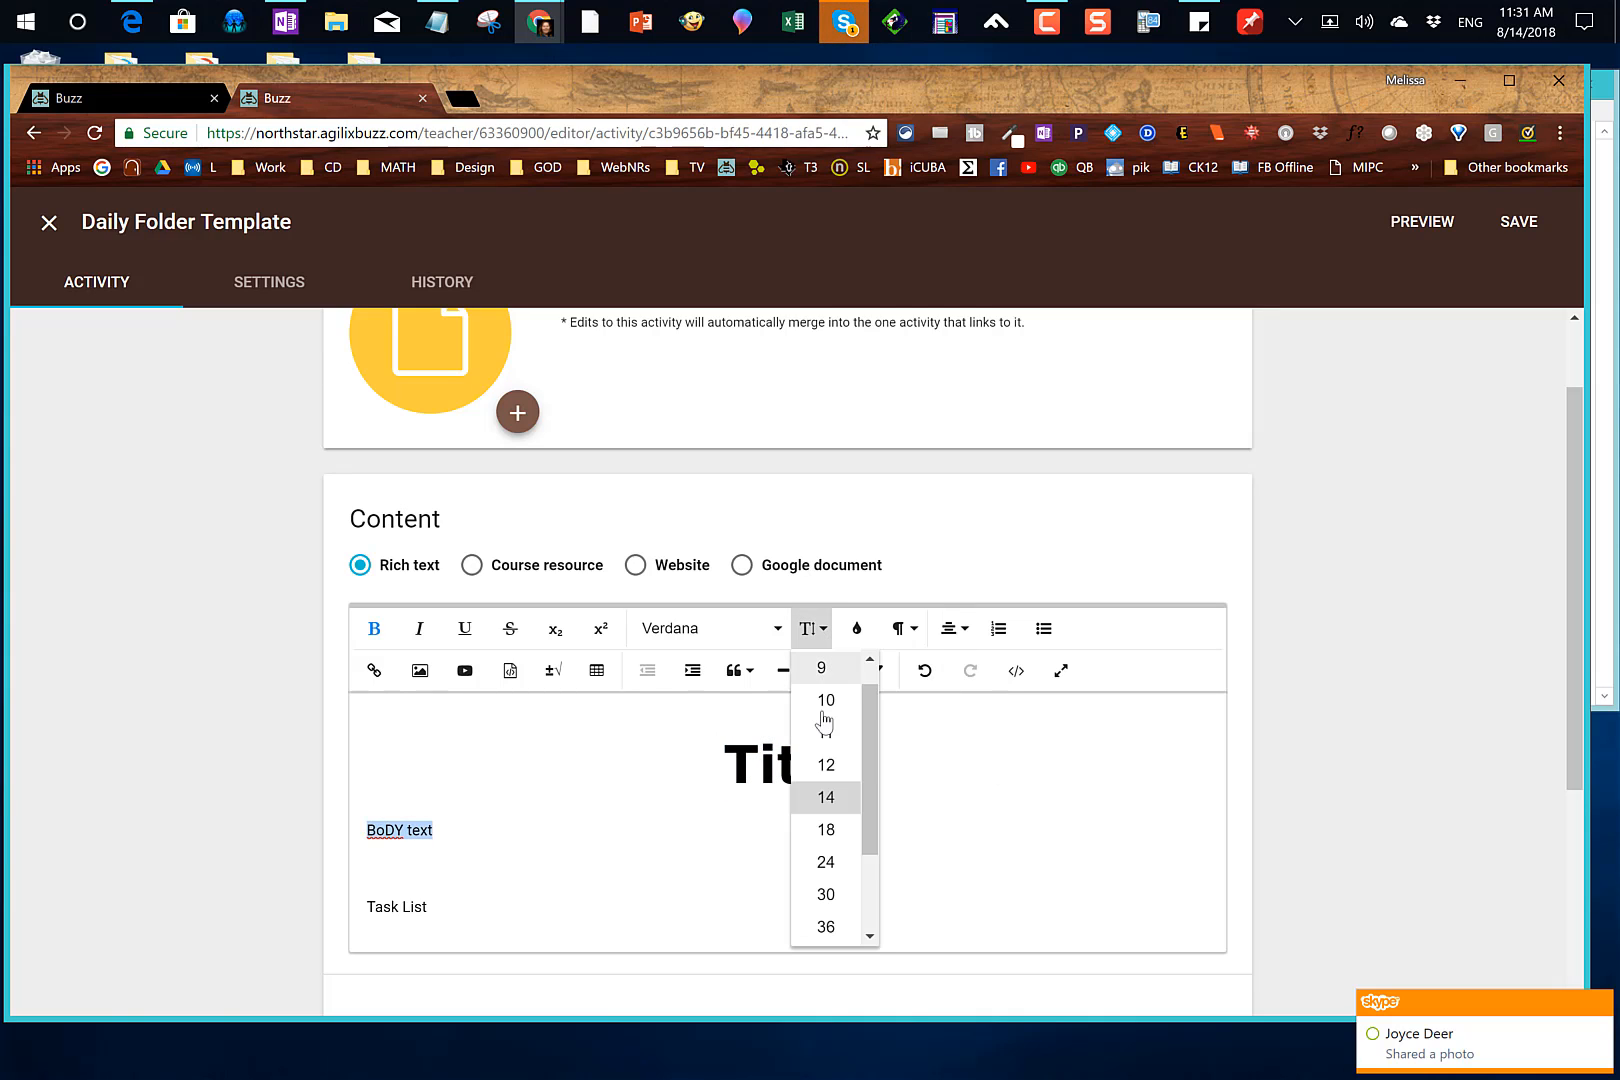
{"action": "left_click", "coordinate": [825, 830]}
{"action": "scroll", "coordinate": [652, 880], "scroll_direction": "down", "scroll_amount": 2}
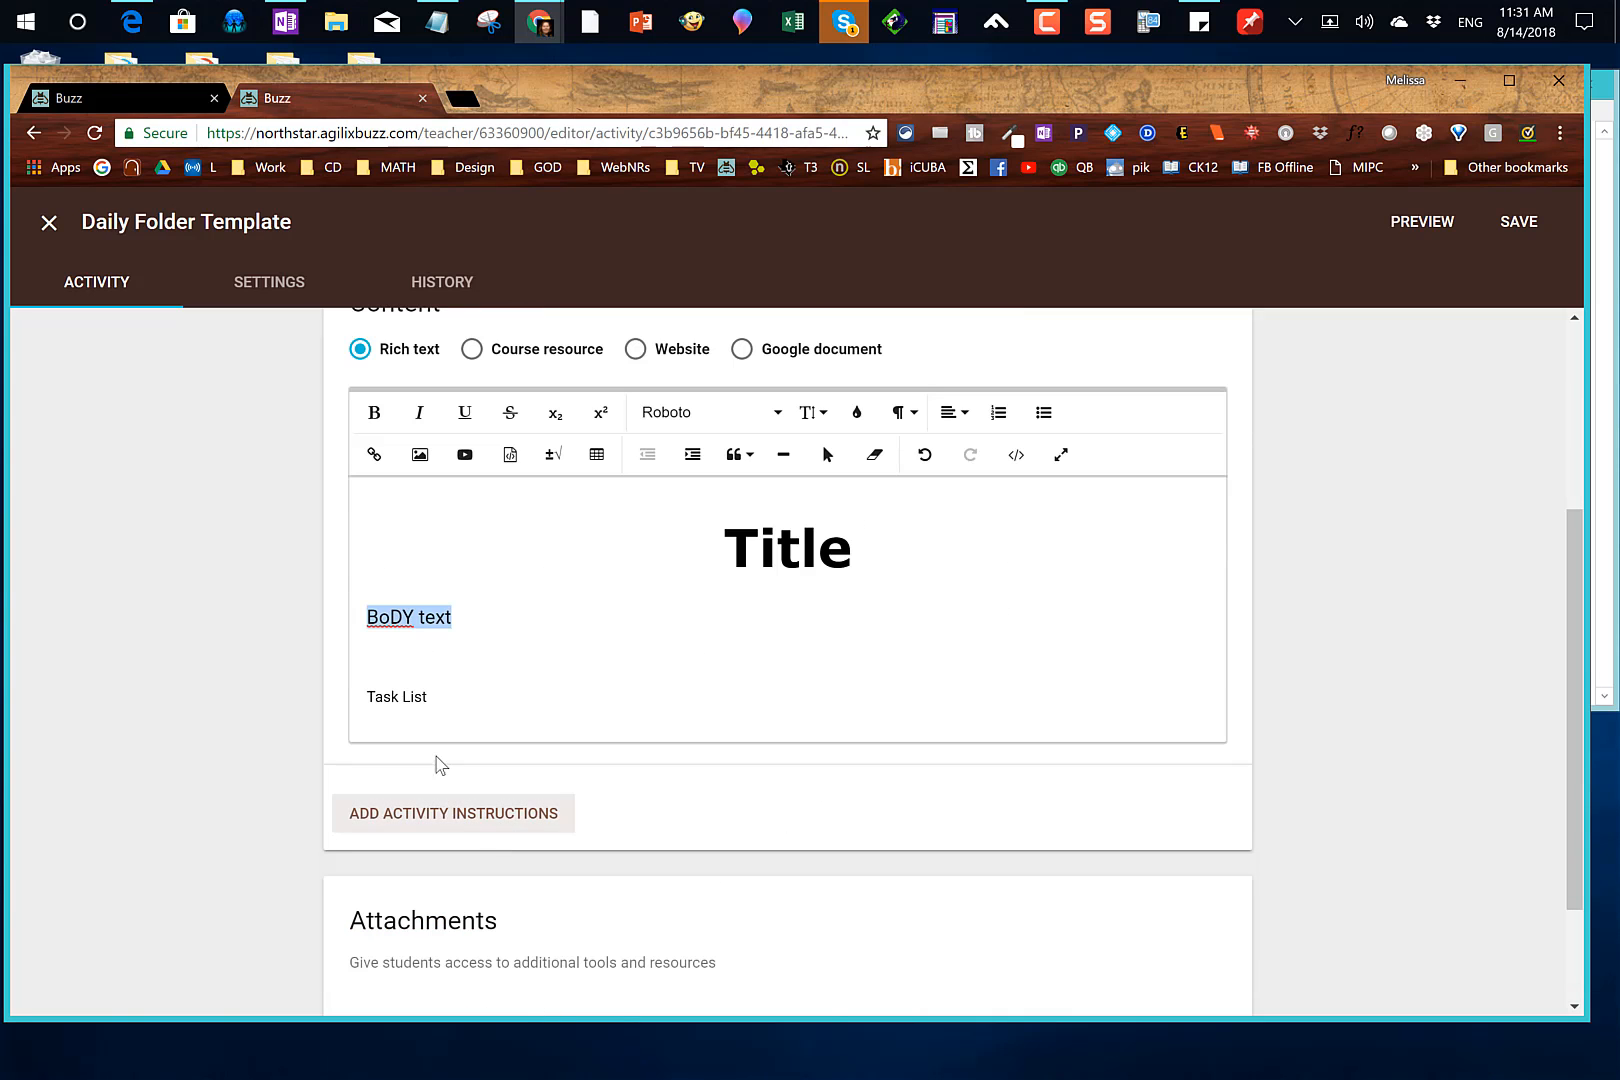
- Format the "Task List" line as bold at font size 18
{"action": "left_click_drag", "start_coordinate": [441, 701], "coordinate": [336, 683]}
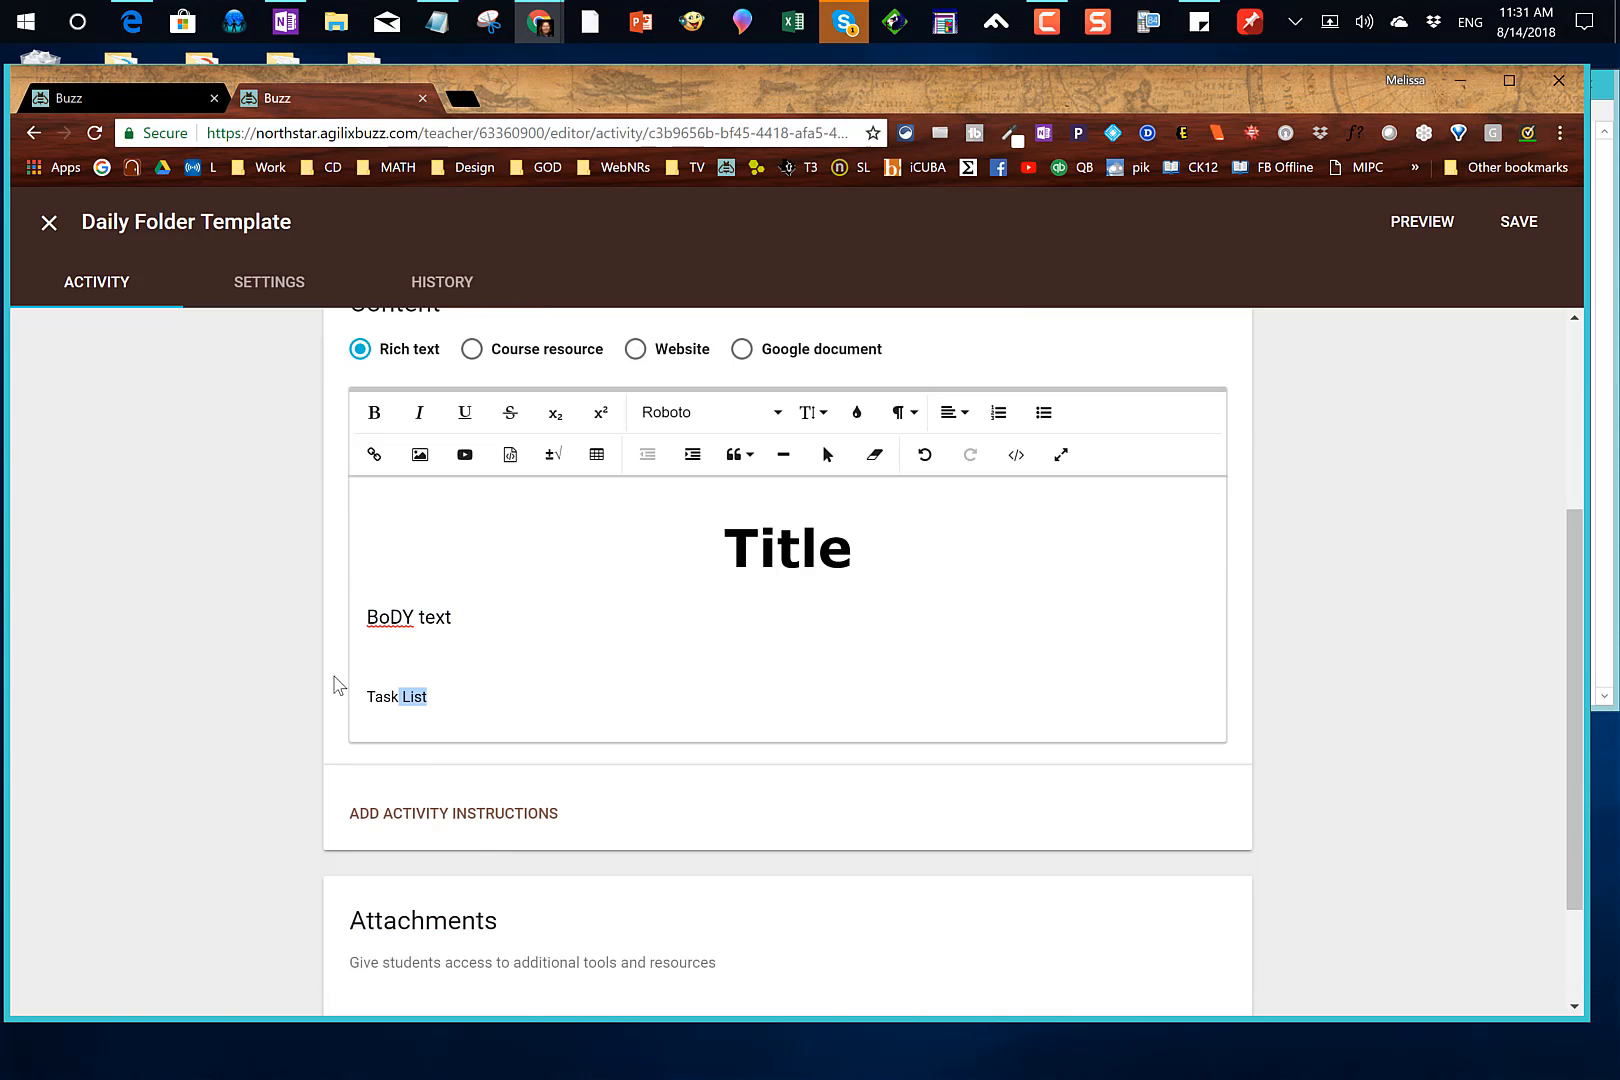
{"action": "left_click", "coordinate": [374, 412]}
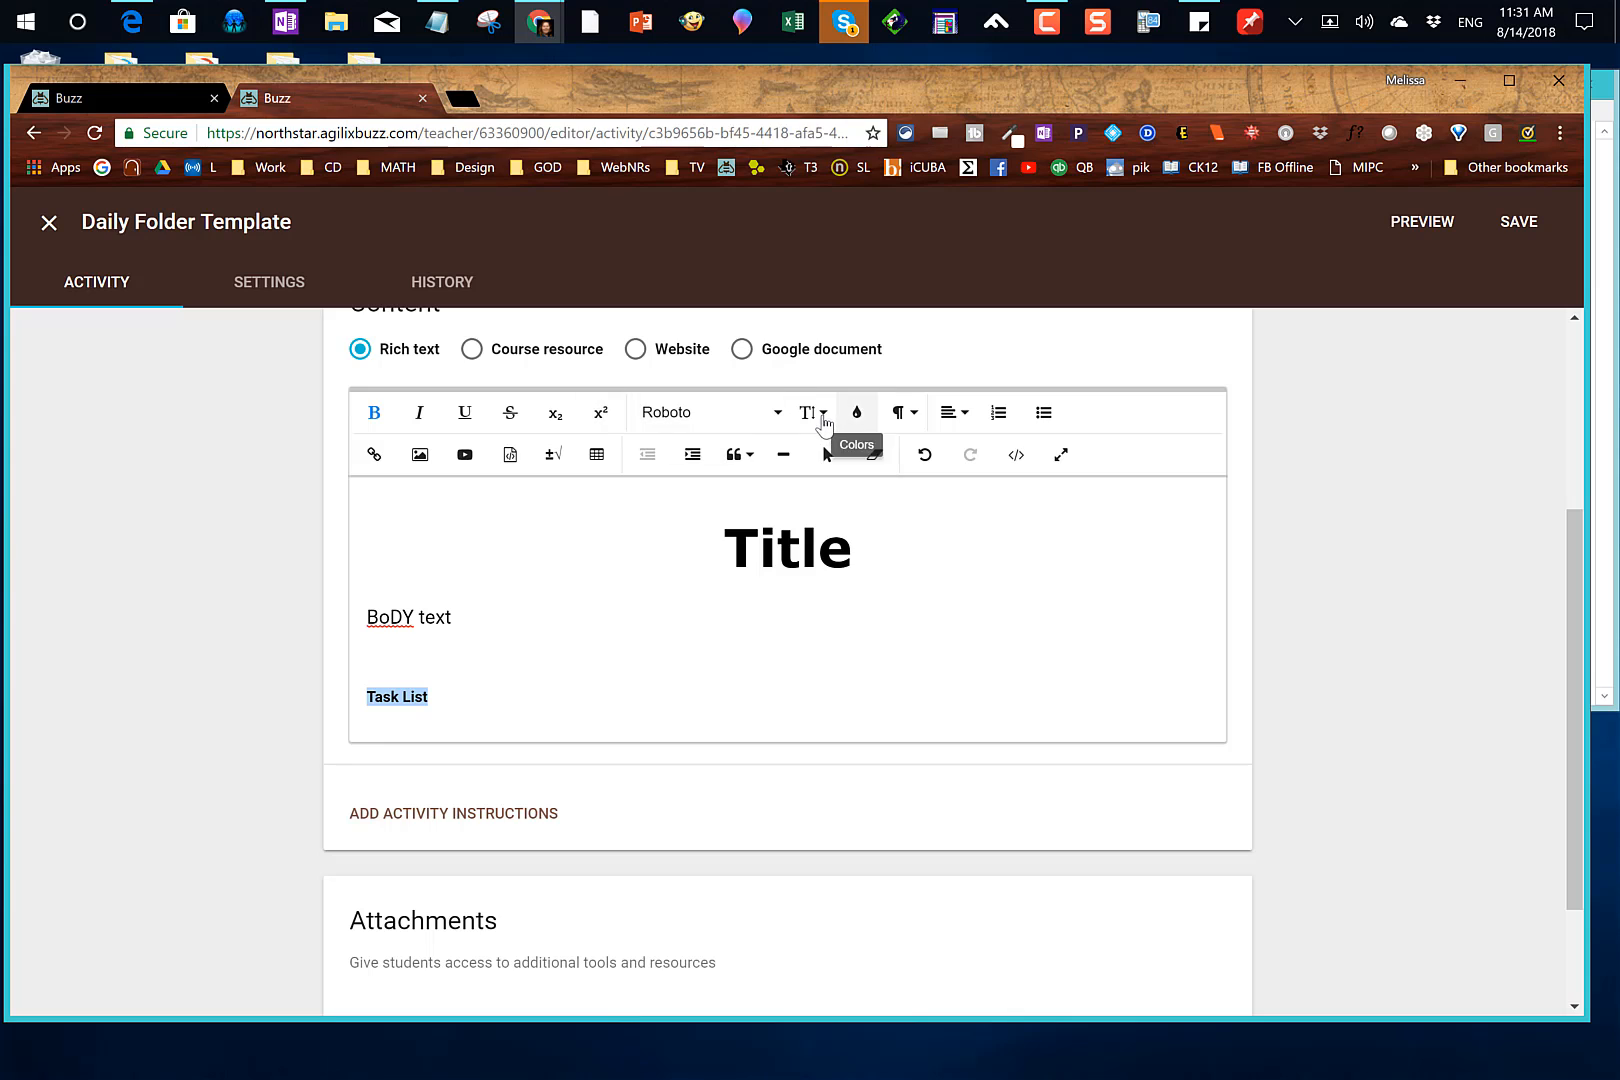
{"action": "left_click", "coordinate": [815, 413]}
{"action": "left_click", "coordinate": [826, 614]}
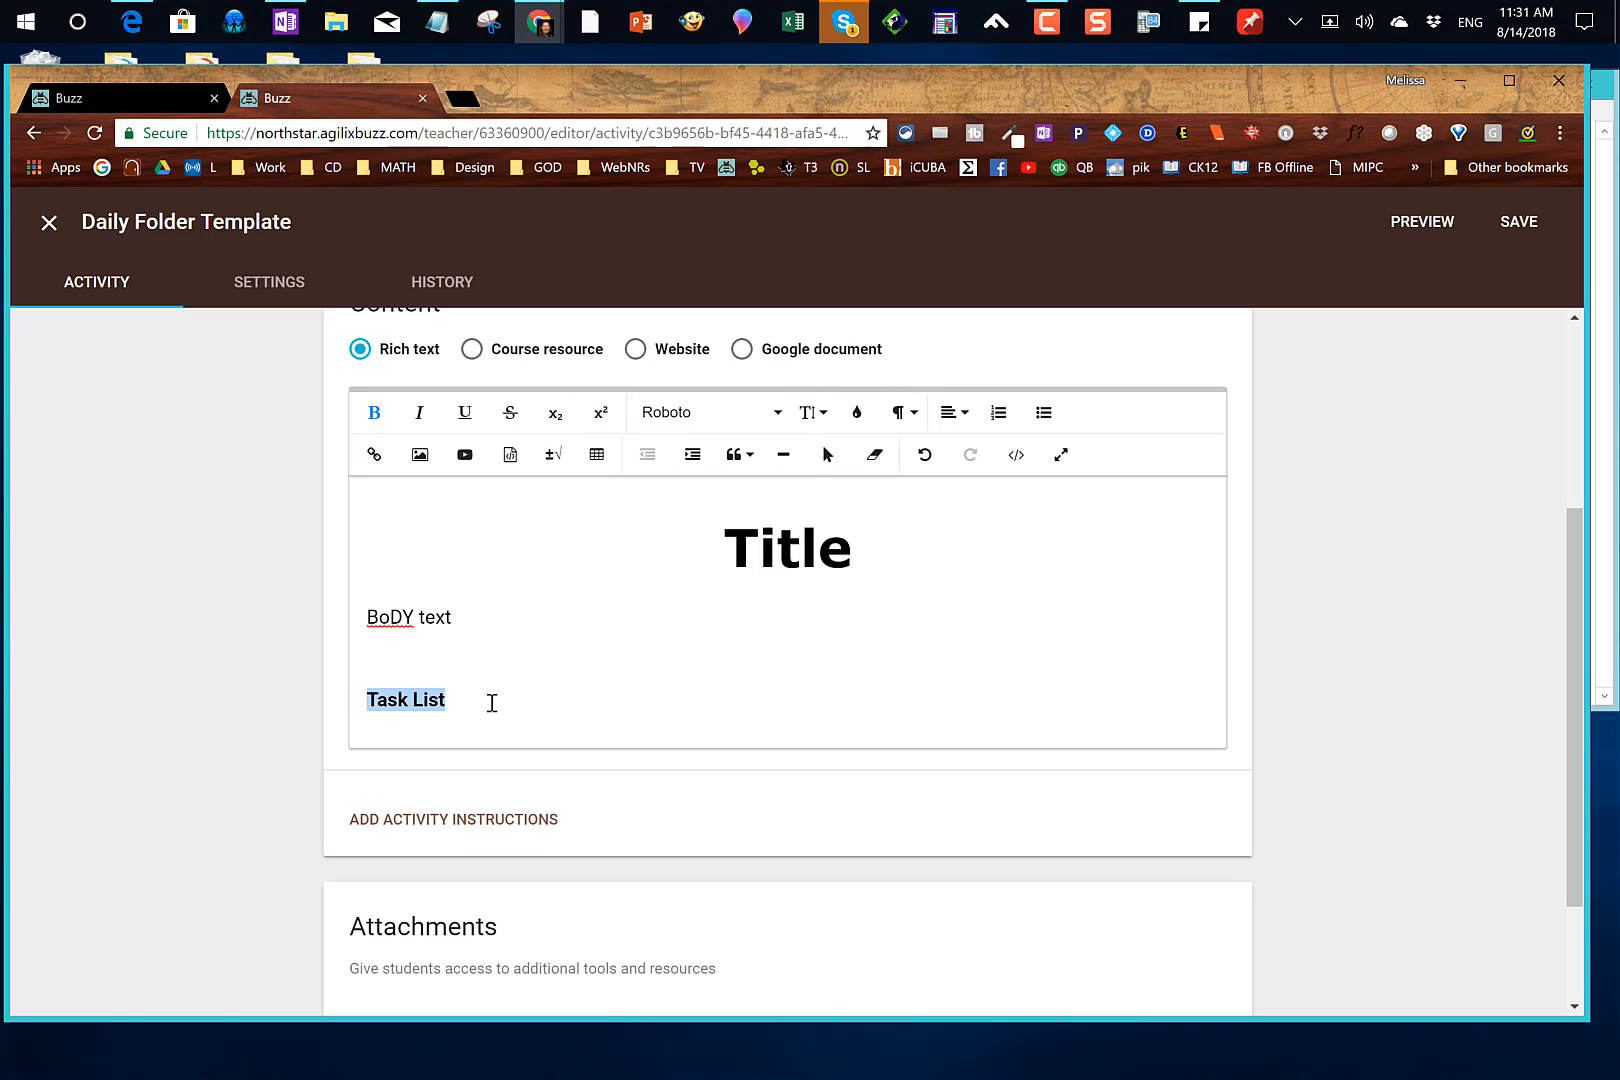
- Add a bulleted item reading "XX" on a new line below "Task List"
{"action": "key", "text": "Return"}
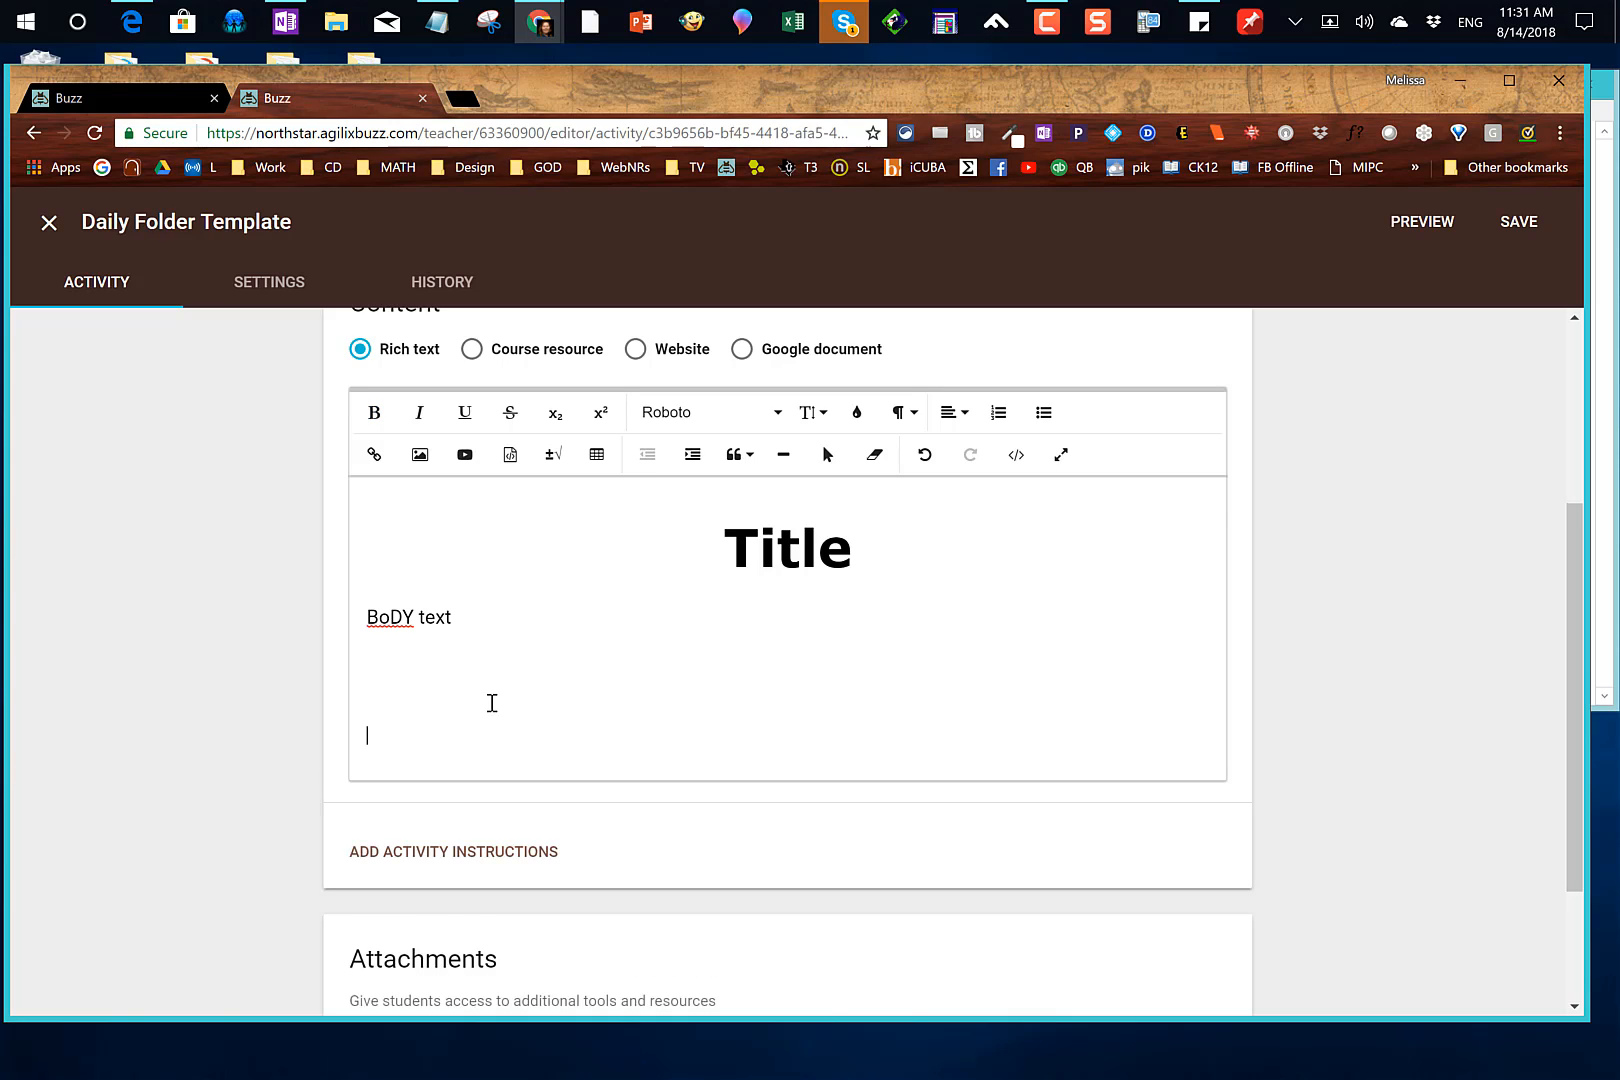
{"action": "key", "text": "ctrl+z"}
{"action": "left_click", "coordinate": [494, 697]}
{"action": "key", "text": "Return"}
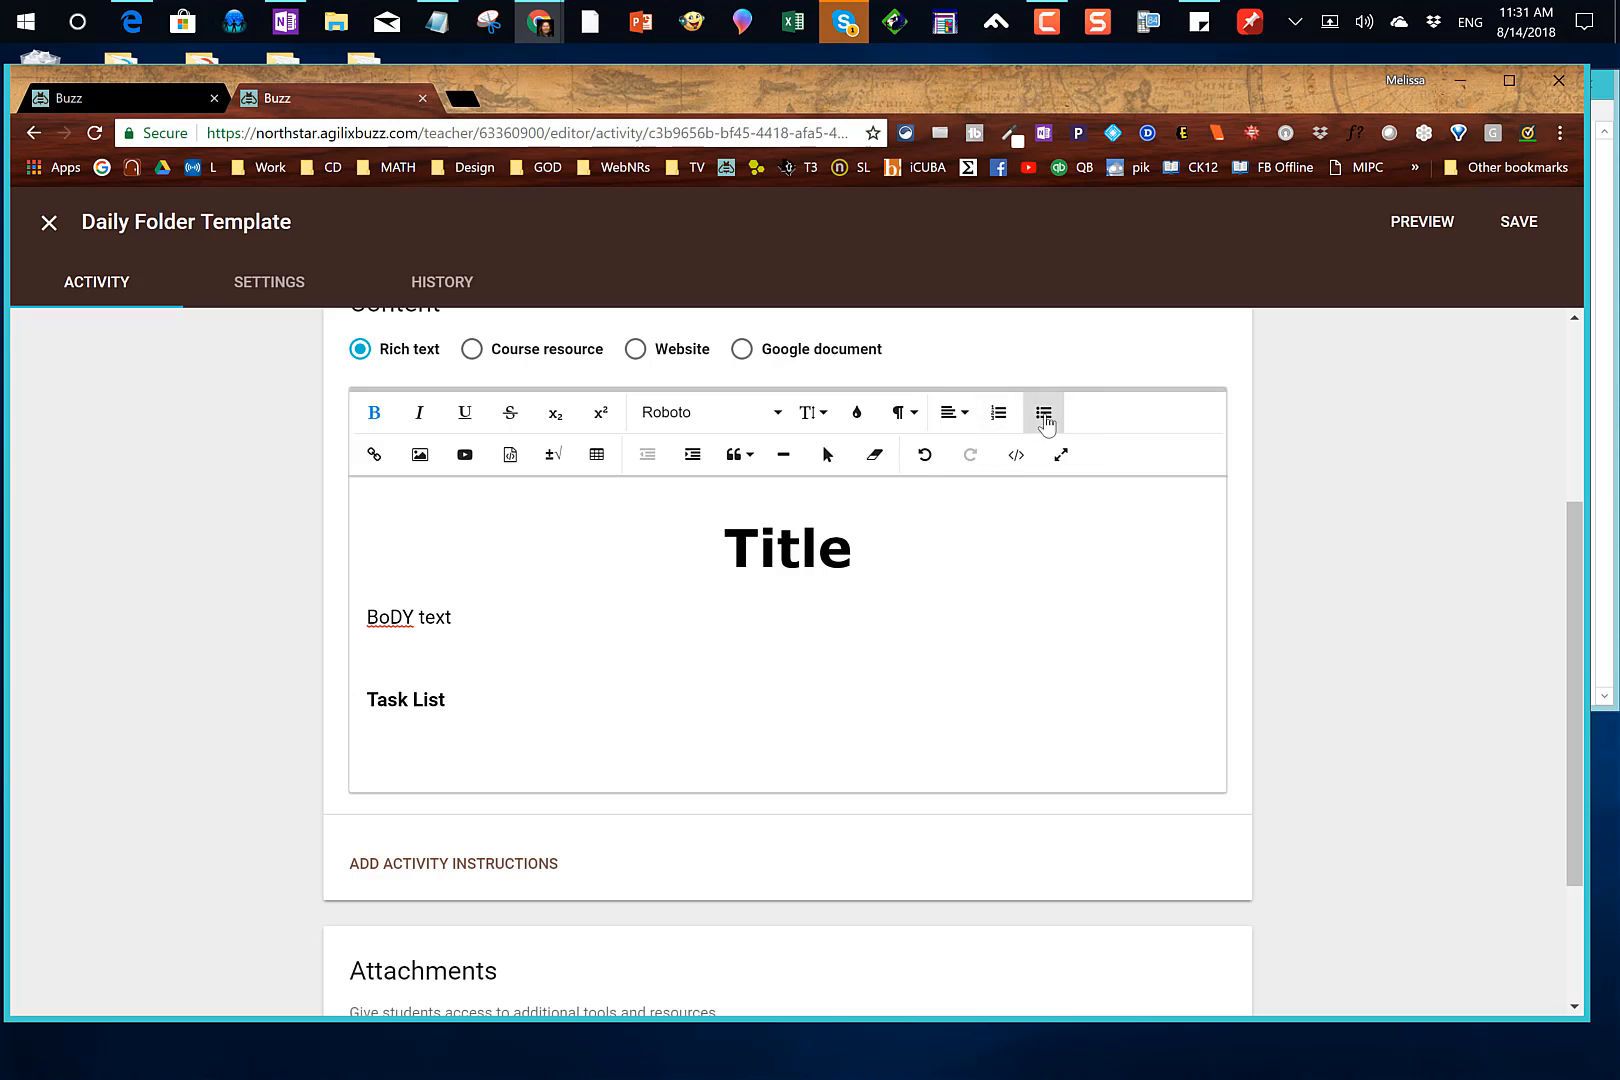
{"action": "left_click", "coordinate": [1044, 414]}
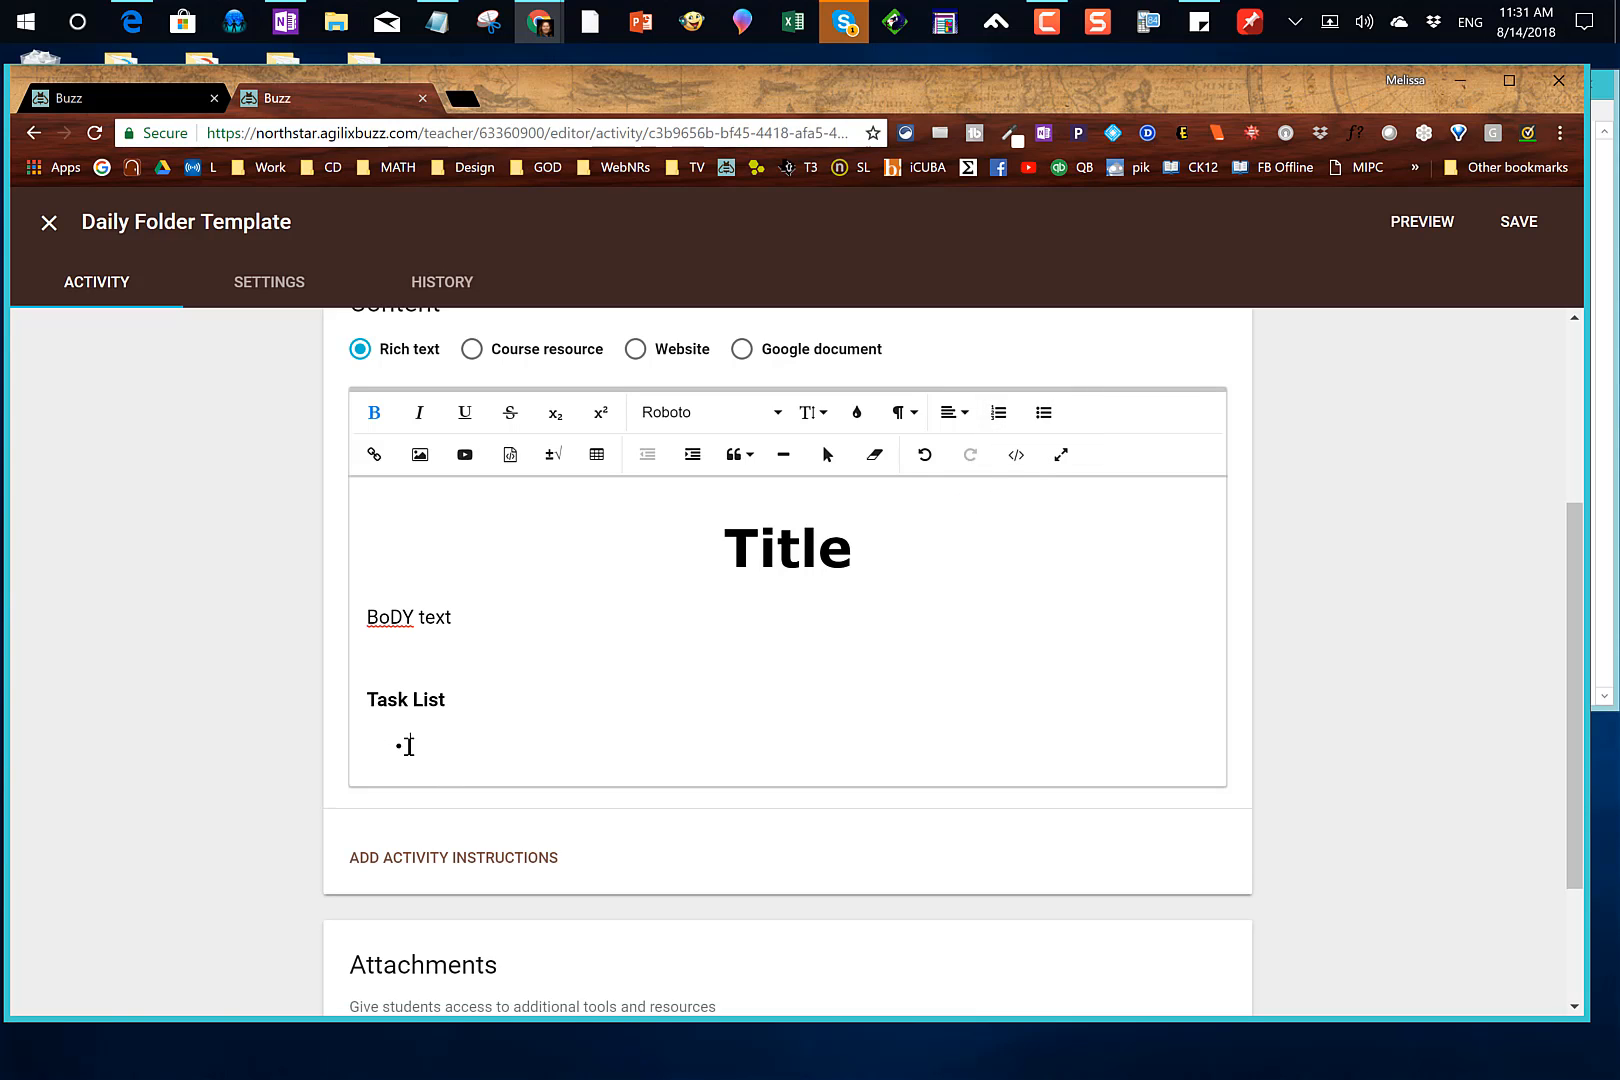
{"action": "type", "text": "XX"}
- Remove the bold from the "XX" bullet text and set its font size to 18
{"action": "double_click", "coordinate": [427, 745]}
{"action": "left_click", "coordinate": [374, 412]}
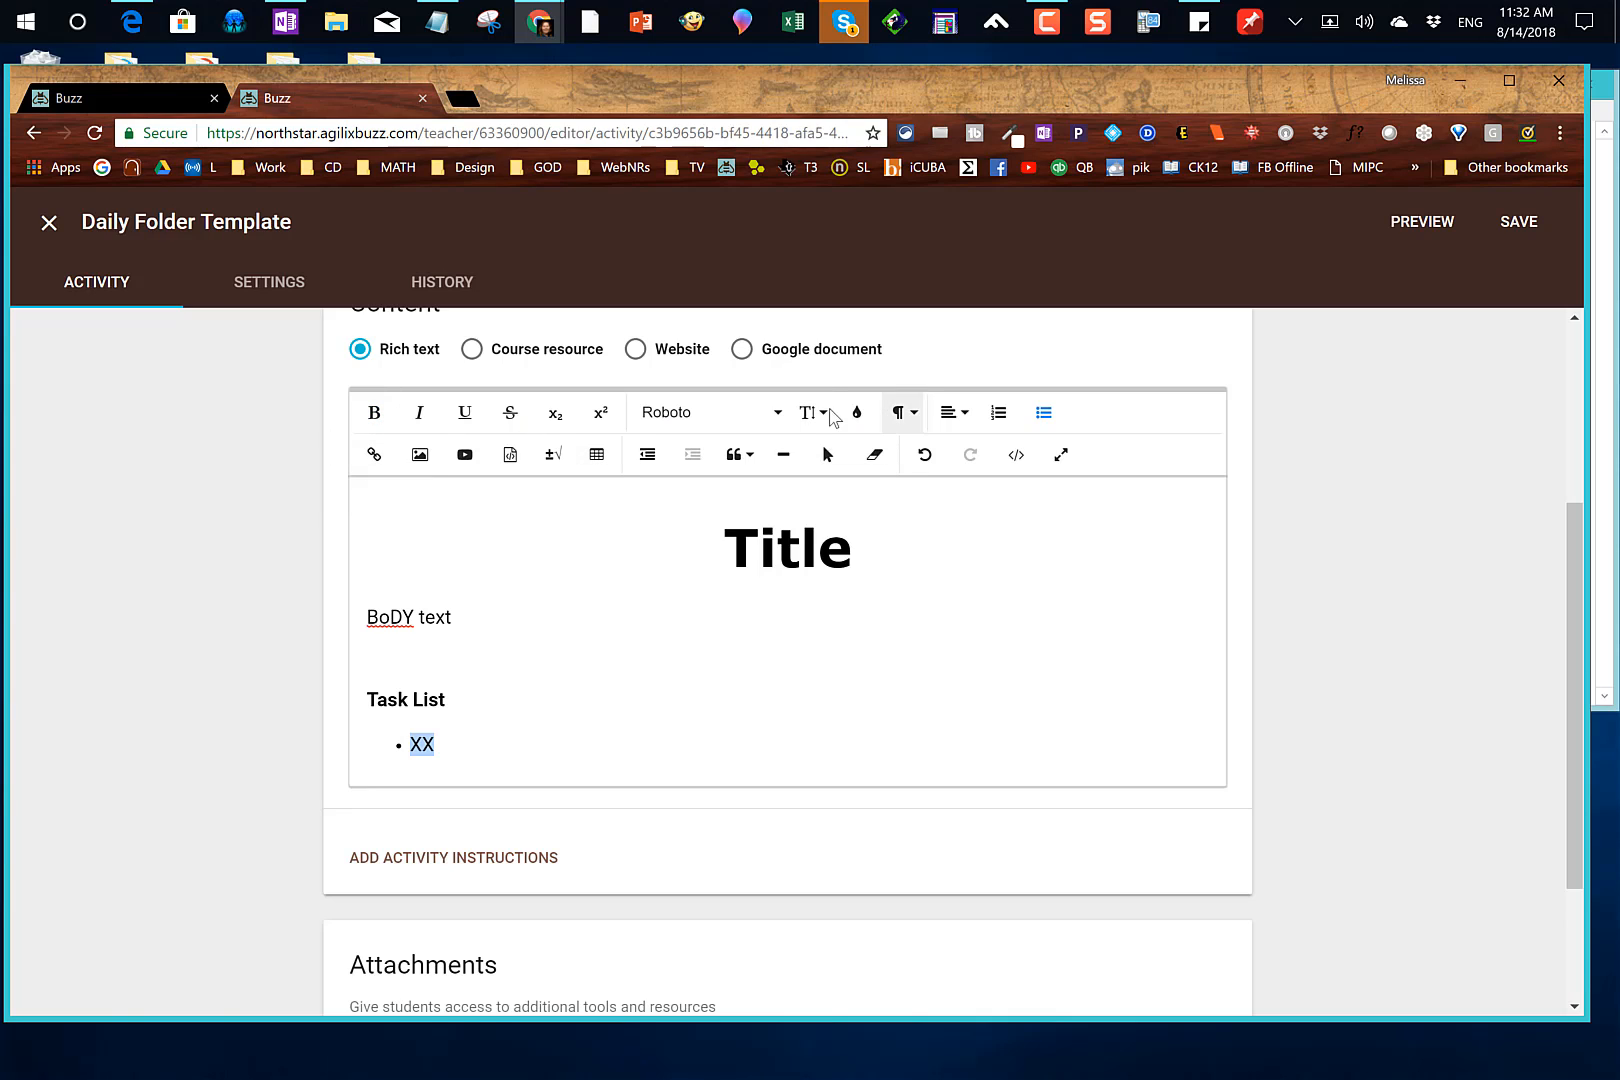
{"action": "left_click", "coordinate": [812, 412]}
{"action": "left_click", "coordinate": [826, 581]}
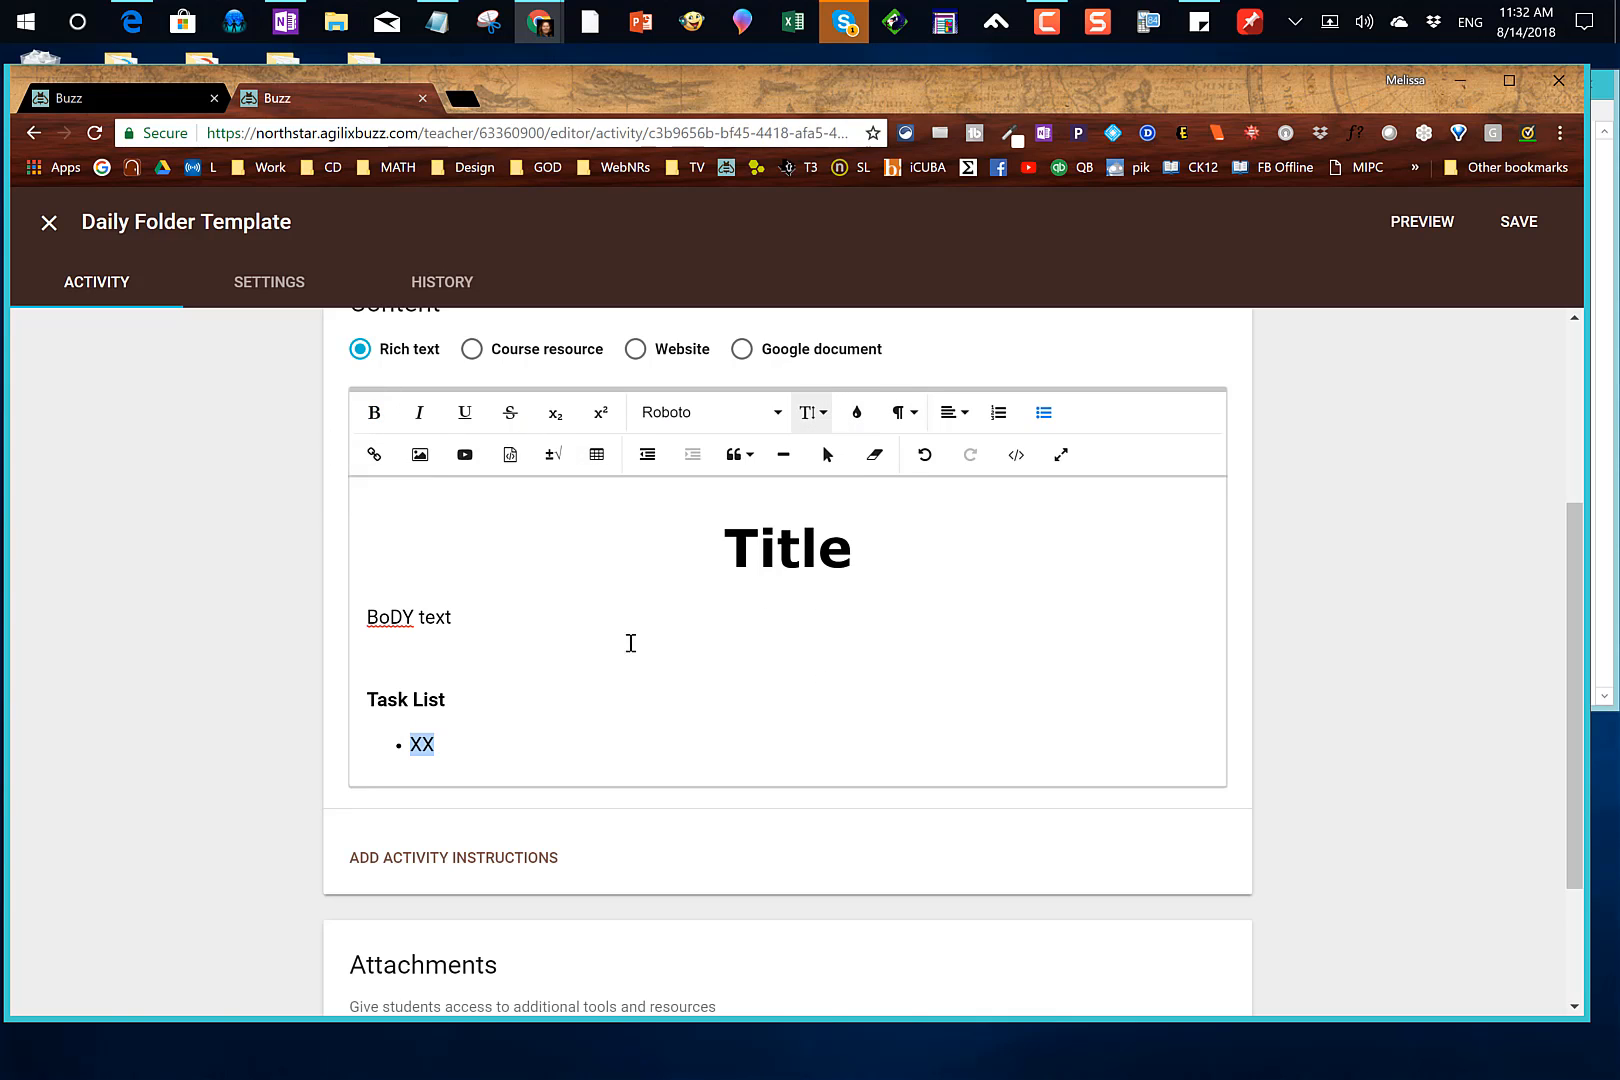
{"action": "left_click", "coordinate": [560, 705]}
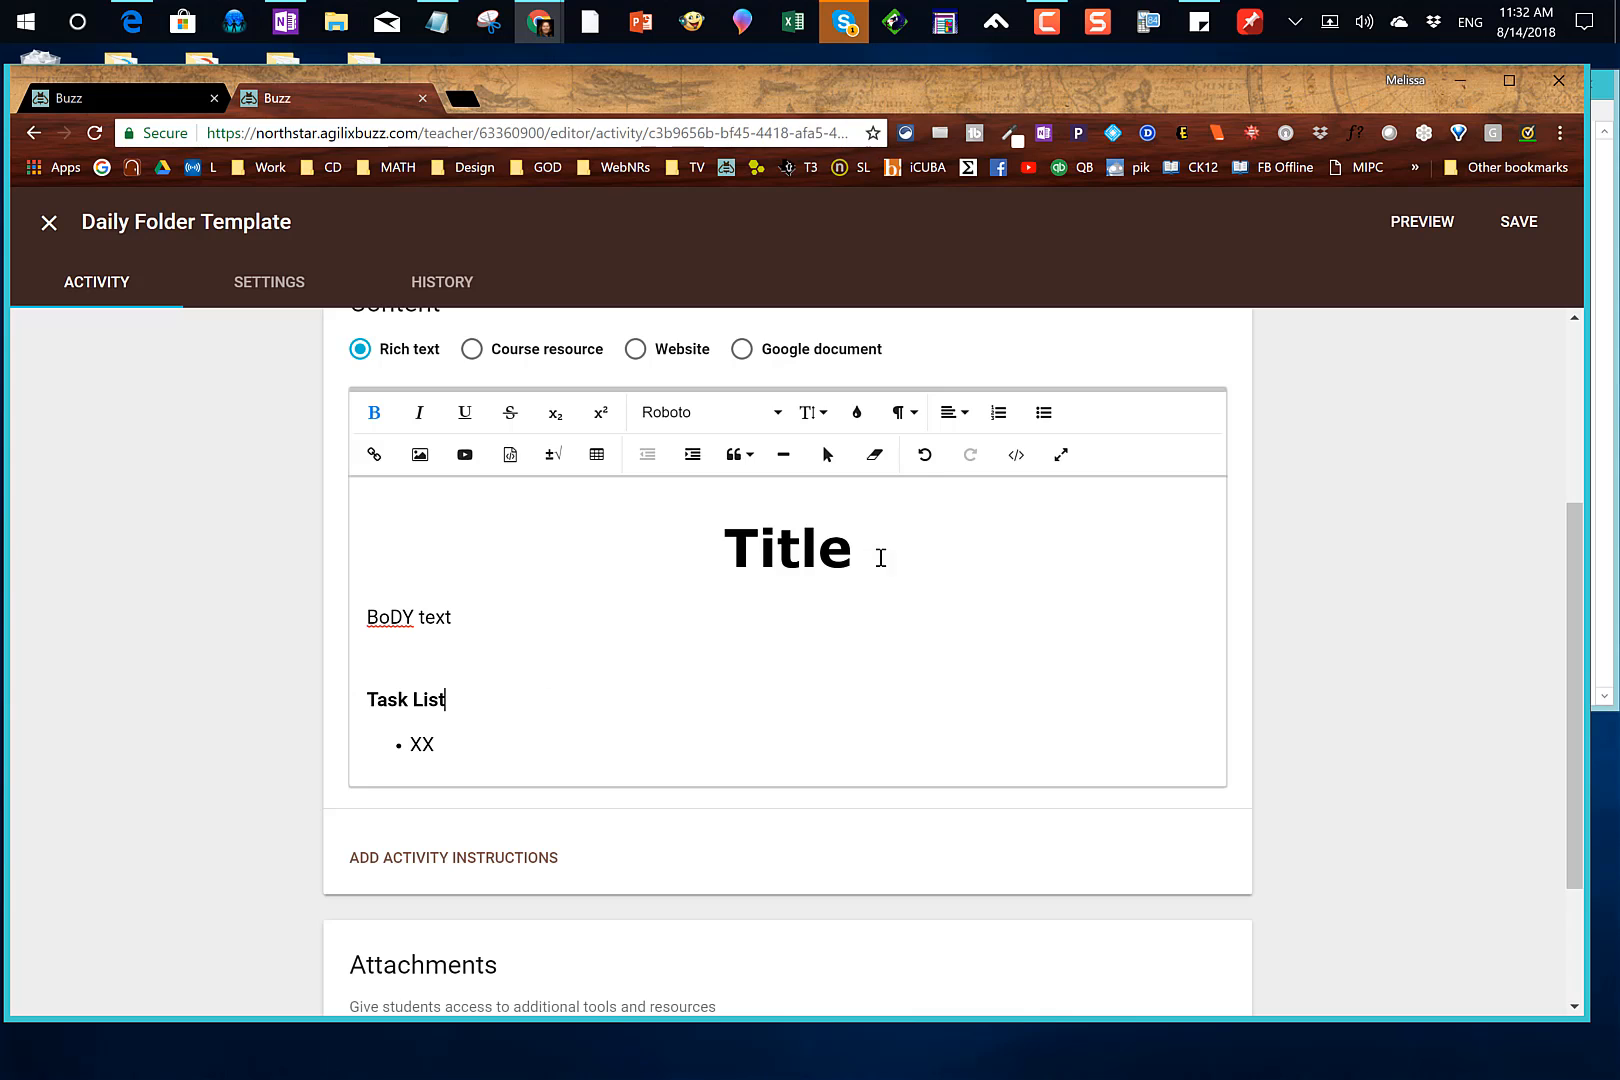
- Colour the "Title" line dark red and save the Daily Folder Template
{"action": "left_click_drag", "start_coordinate": [875, 557], "coordinate": [700, 550]}
{"action": "left_click", "coordinate": [866, 426]}
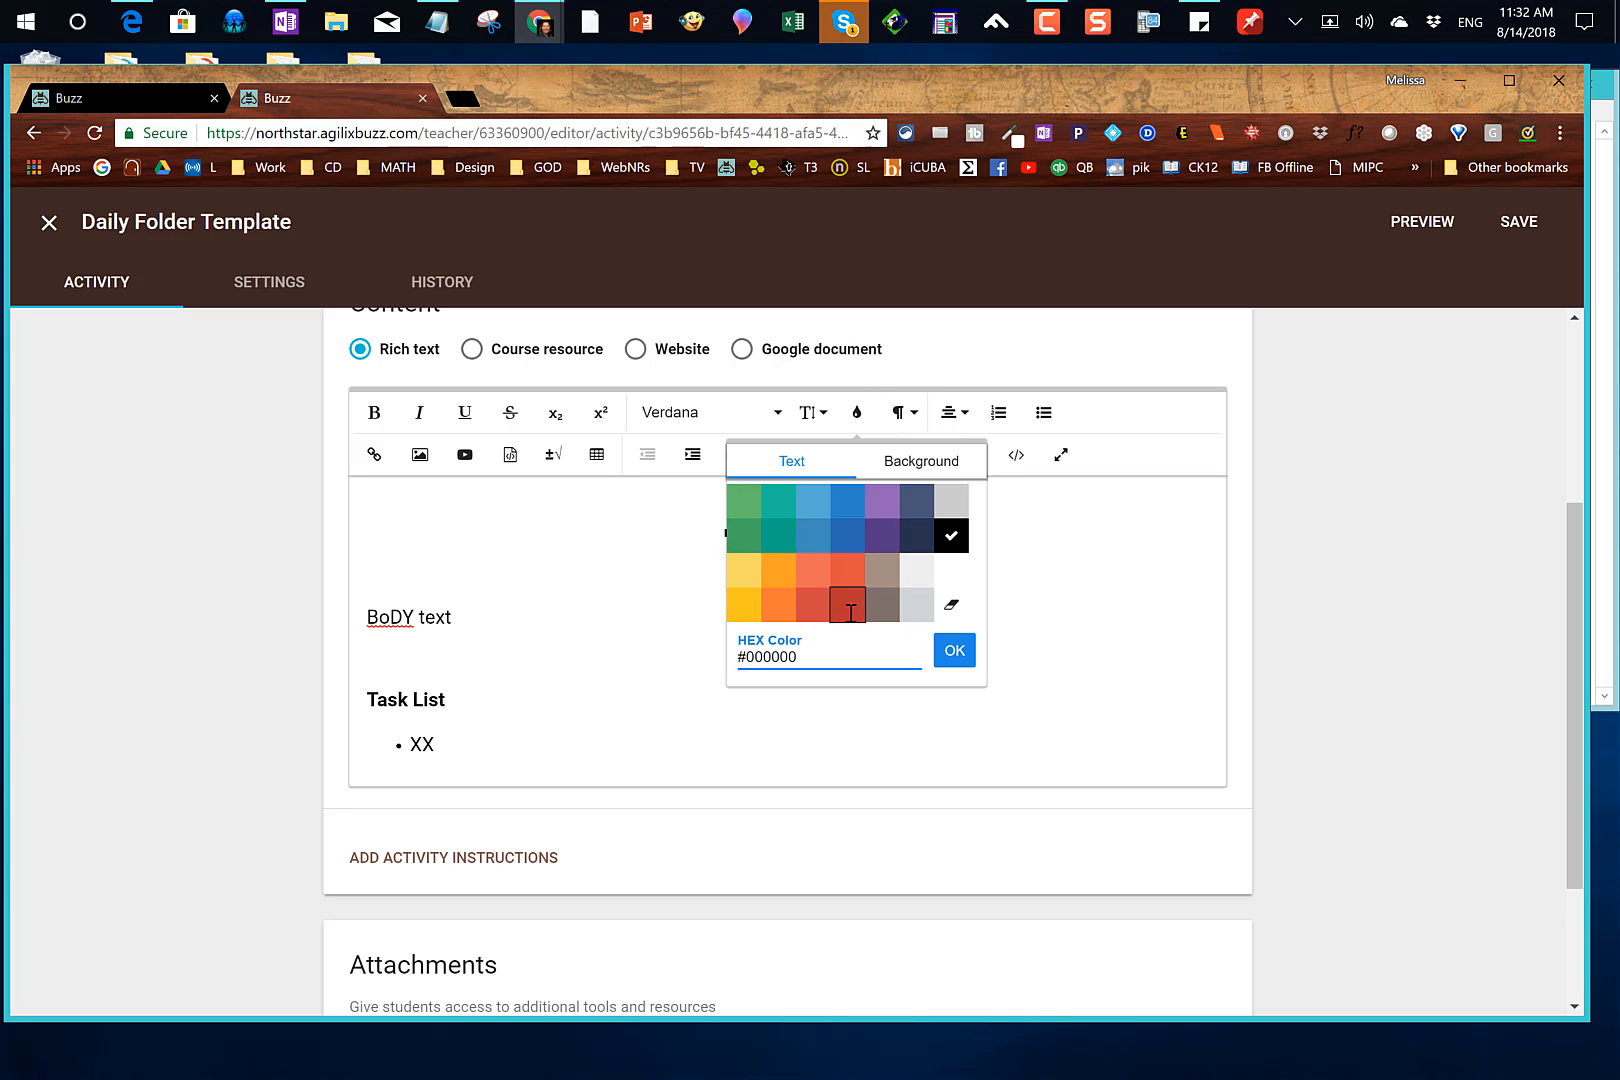
{"action": "left_click", "coordinate": [847, 618]}
{"action": "left_click", "coordinate": [1017, 626]}
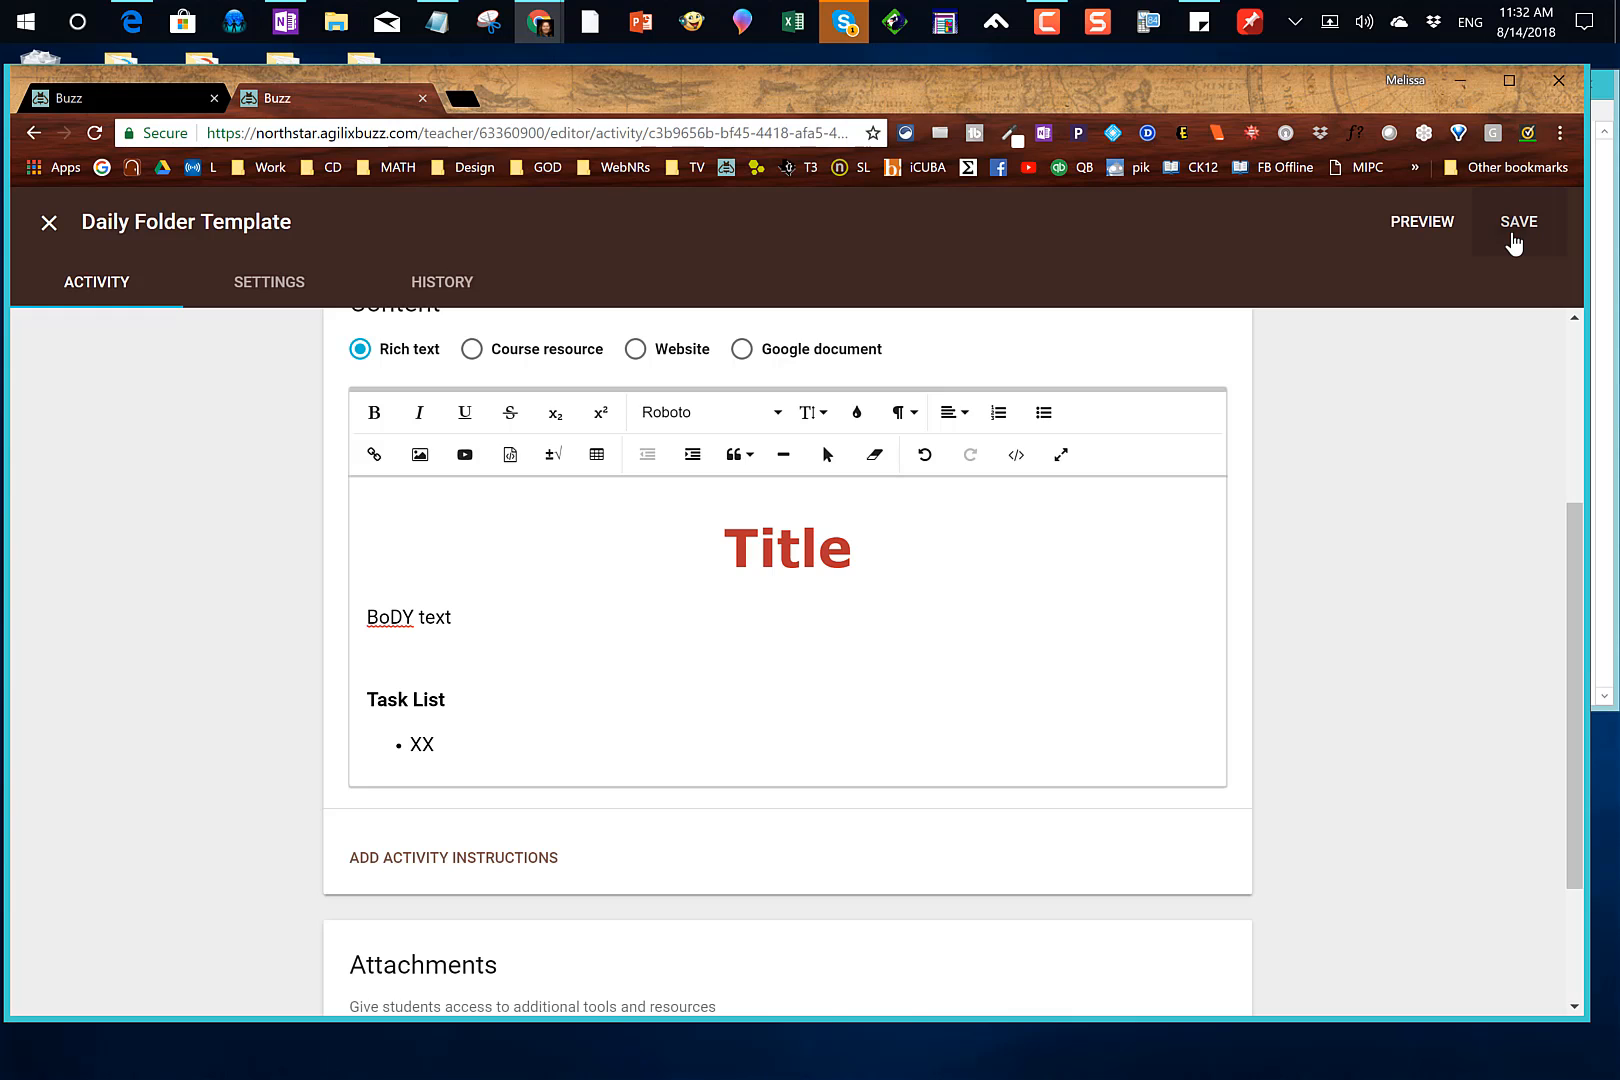
{"action": "left_click", "coordinate": [1515, 240]}
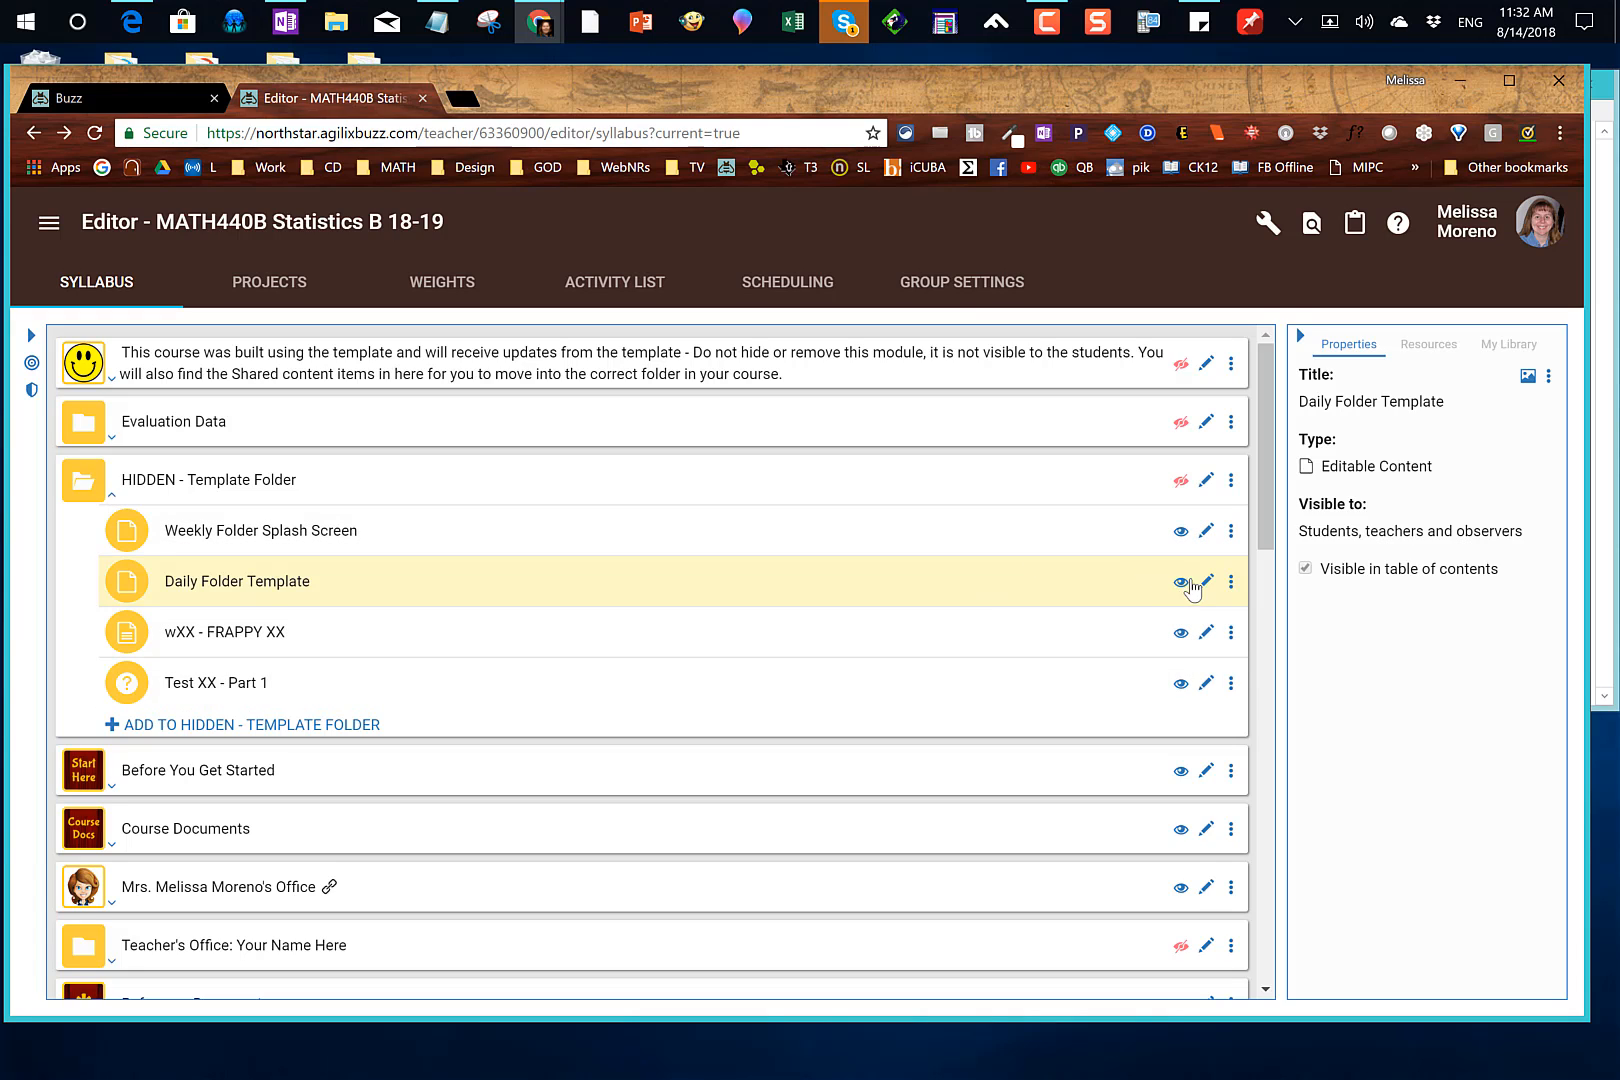
- Copy the complete HTML source of the Daily Folder Template's content and return to the syllabus
{"action": "left_click", "coordinate": [1210, 588]}
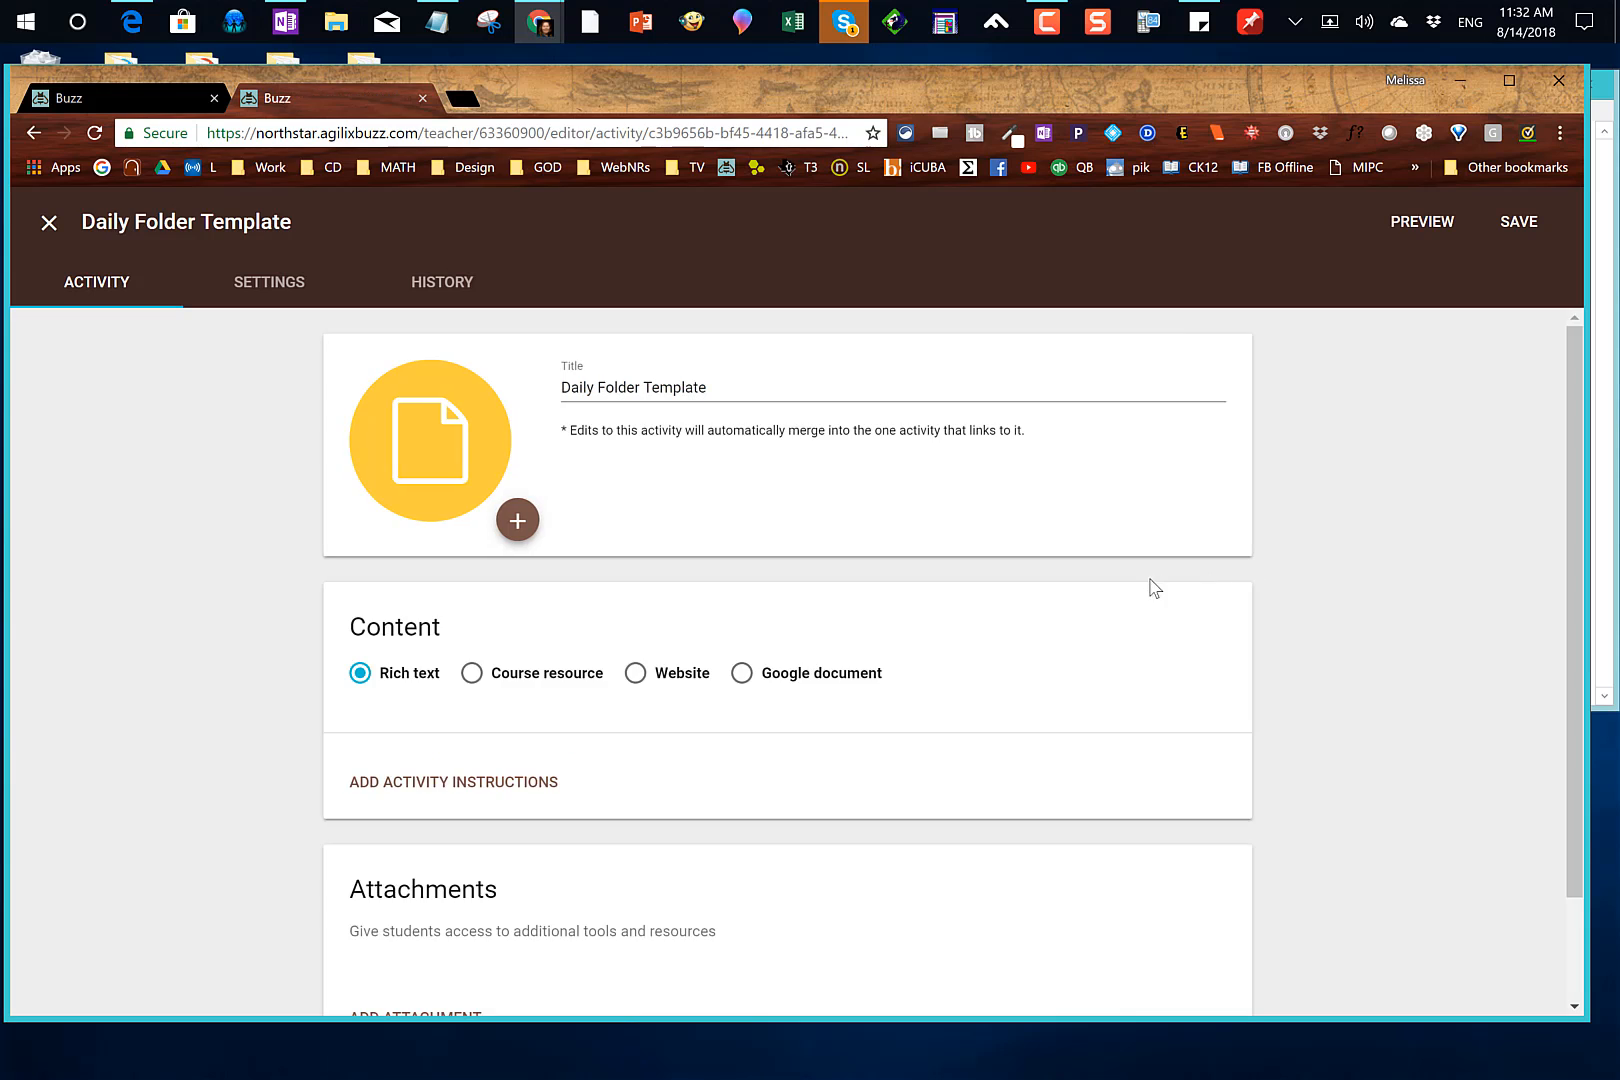
{"action": "scroll", "coordinate": [1074, 557], "scroll_direction": "down", "scroll_amount": 3}
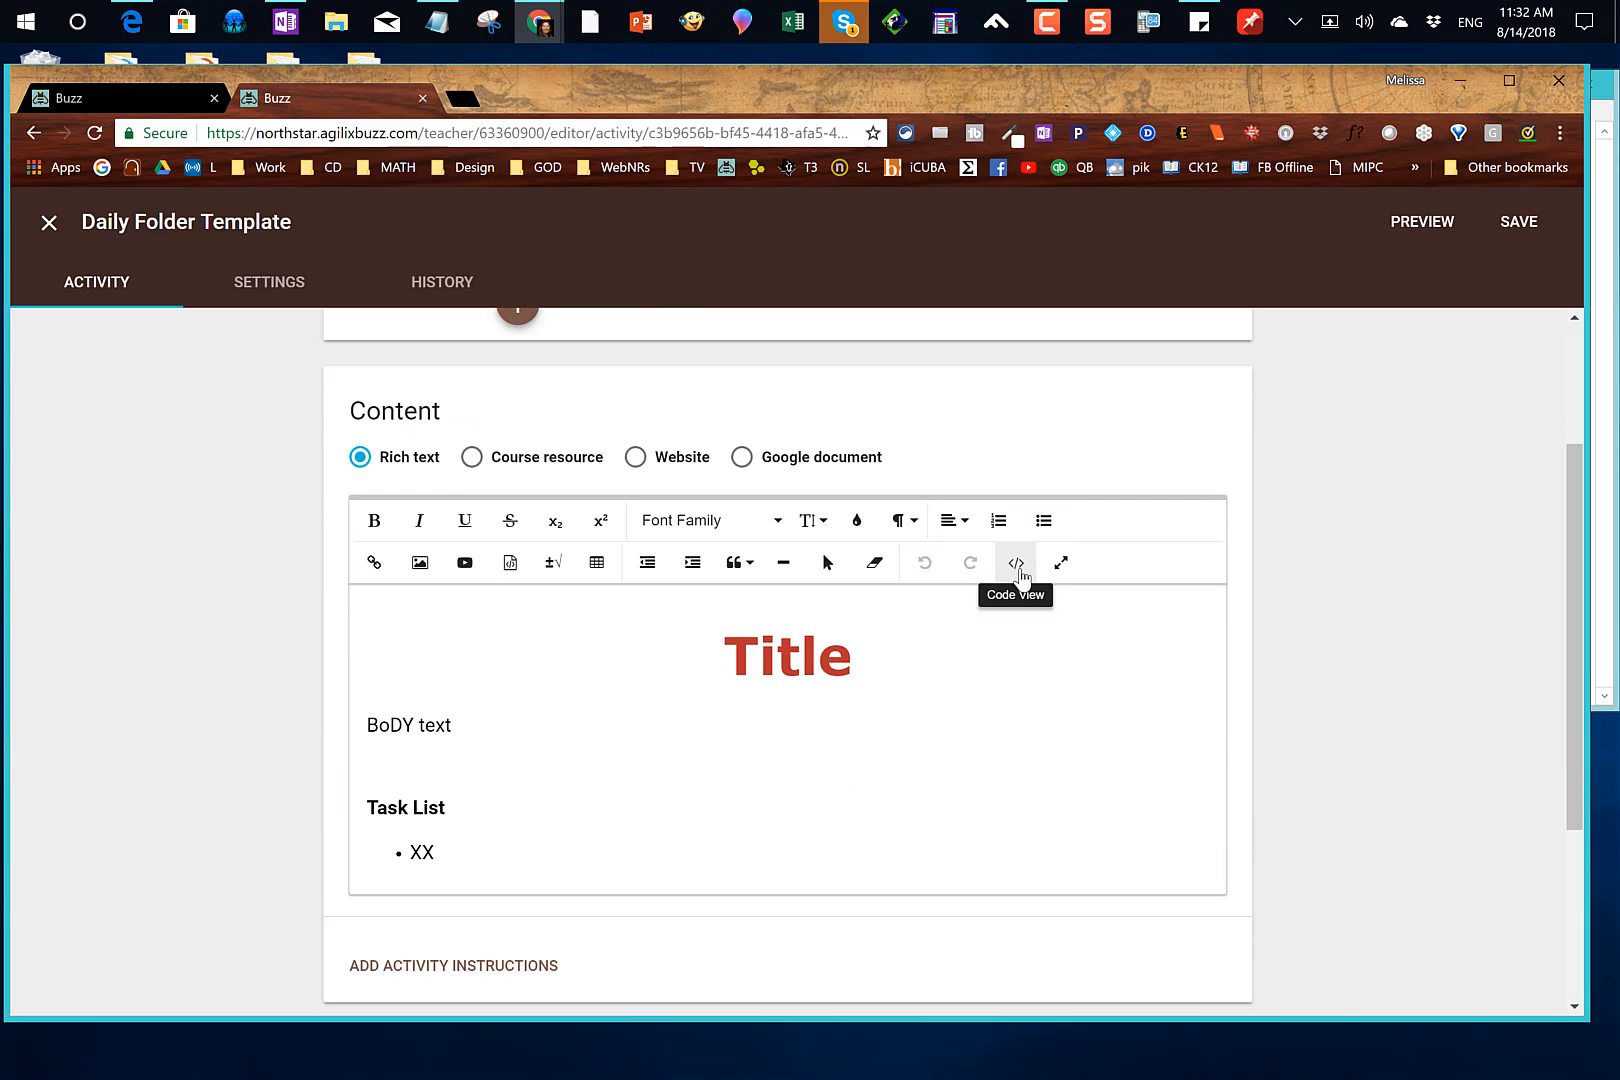
{"action": "left_click", "coordinate": [1017, 565]}
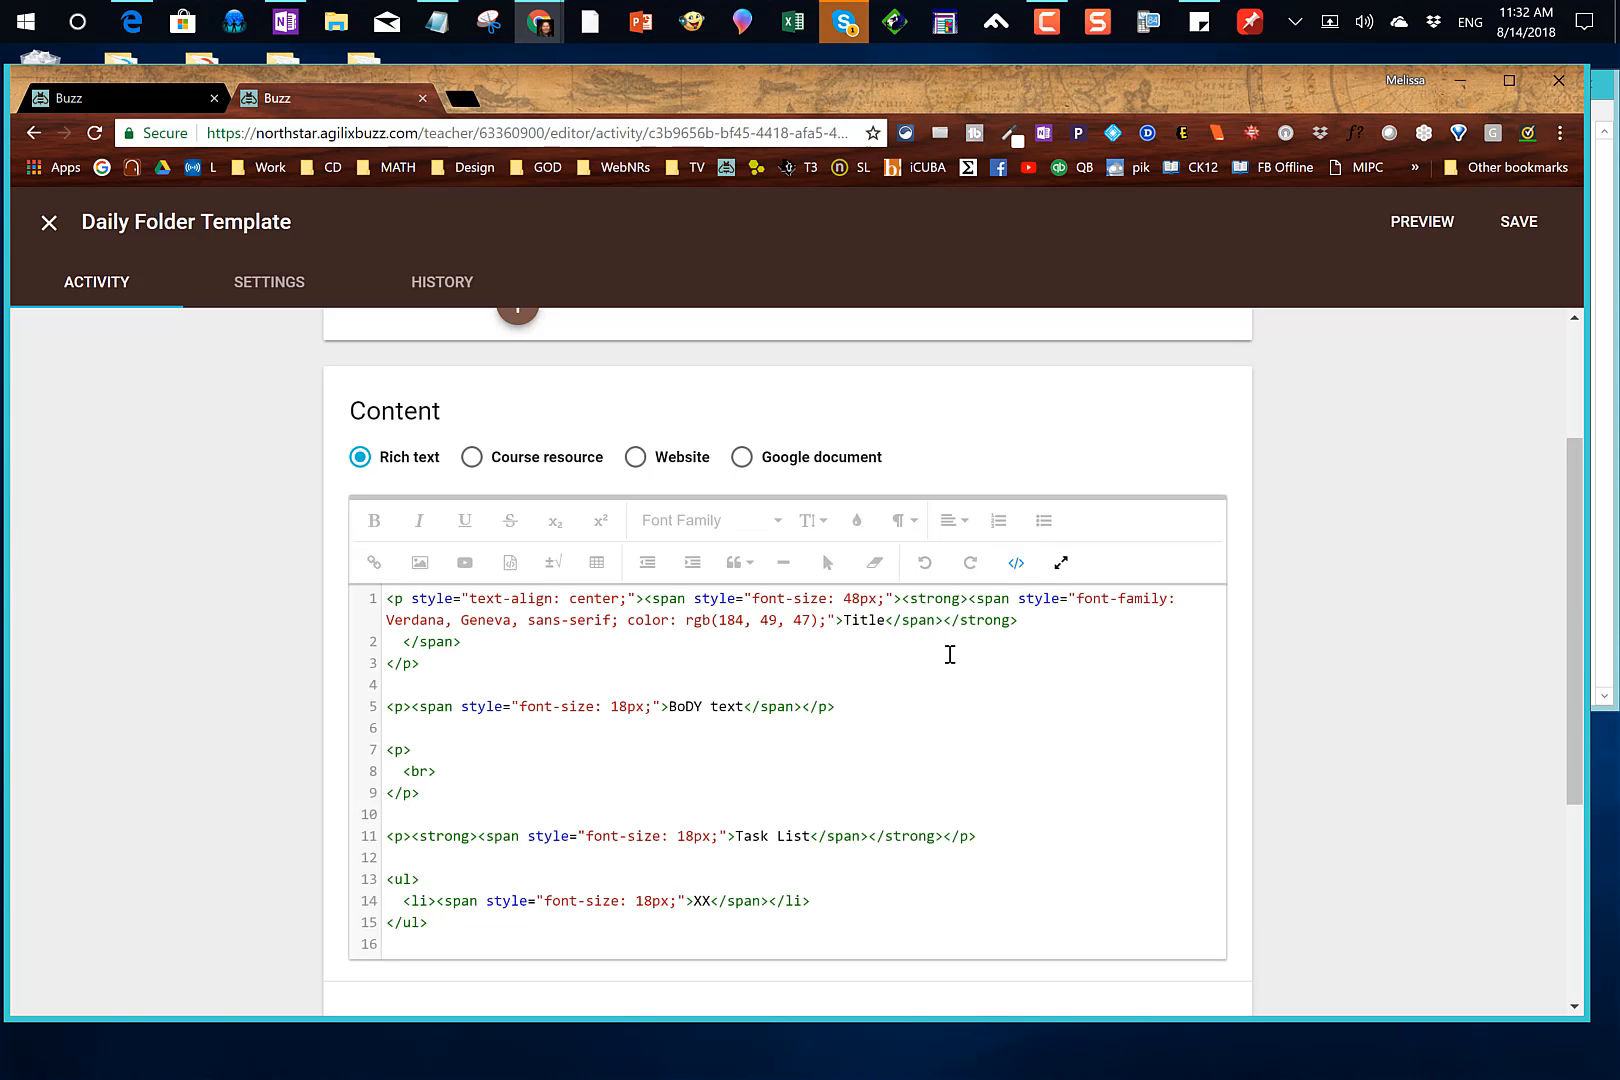
{"action": "key", "text": "ctrl+a"}
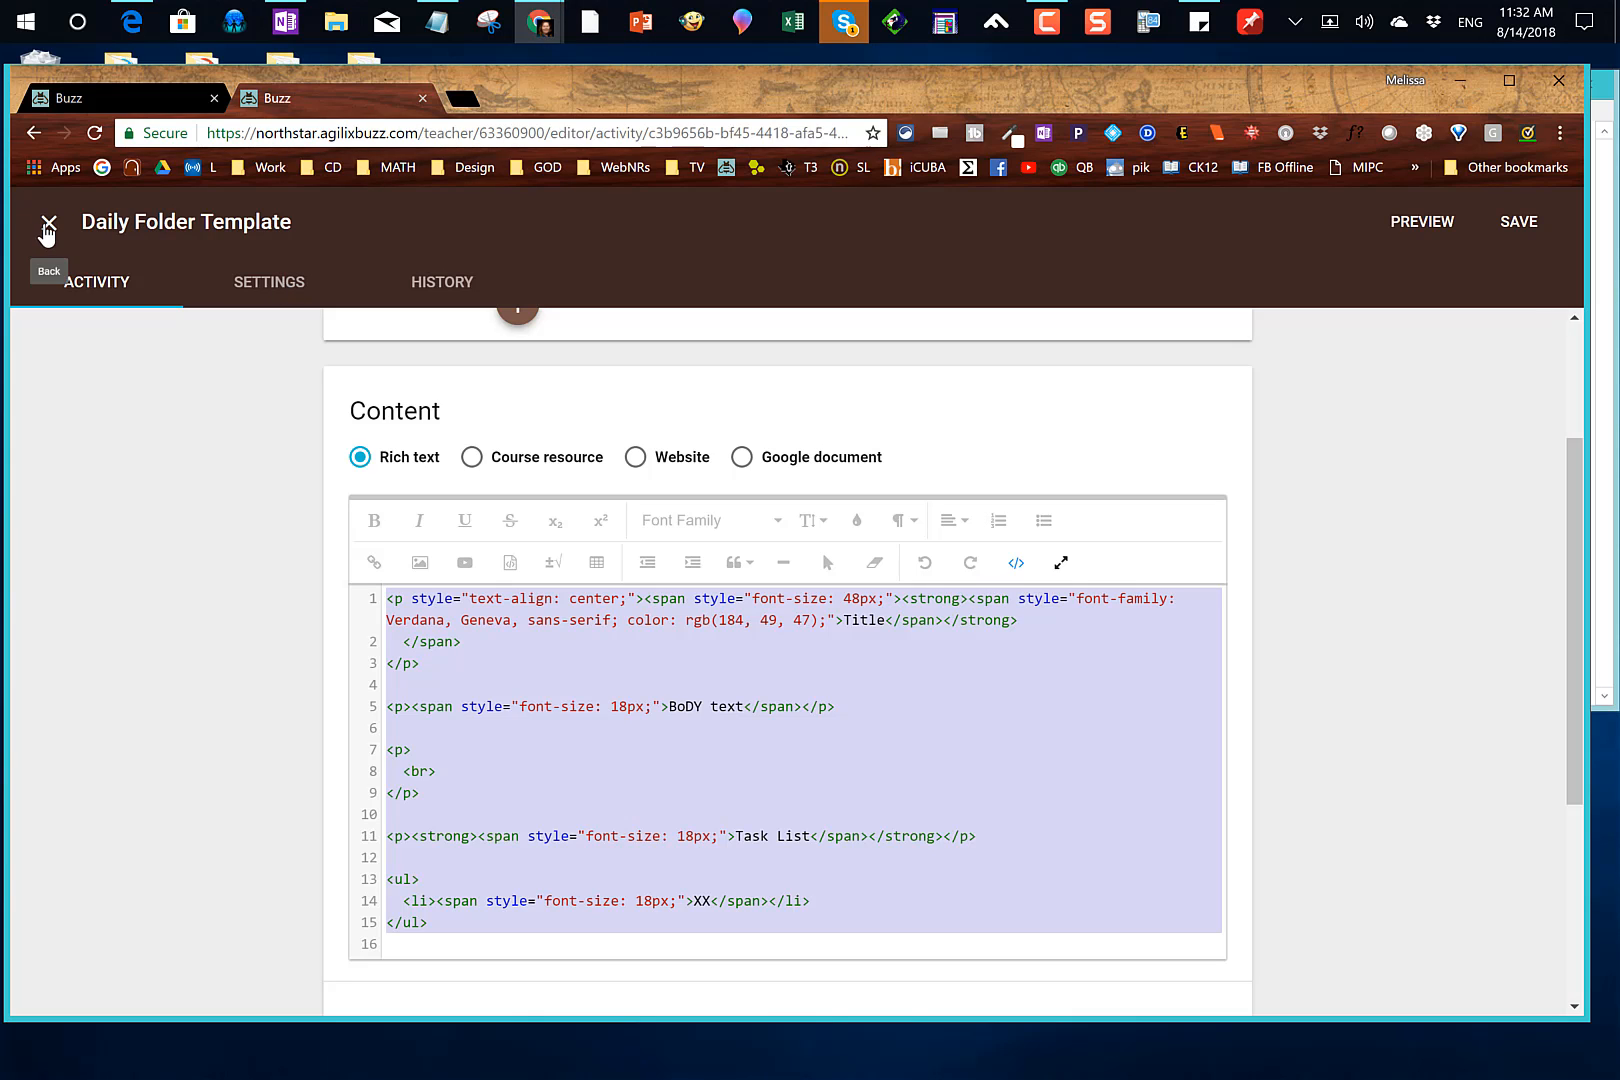
{"action": "left_click", "coordinate": [44, 228]}
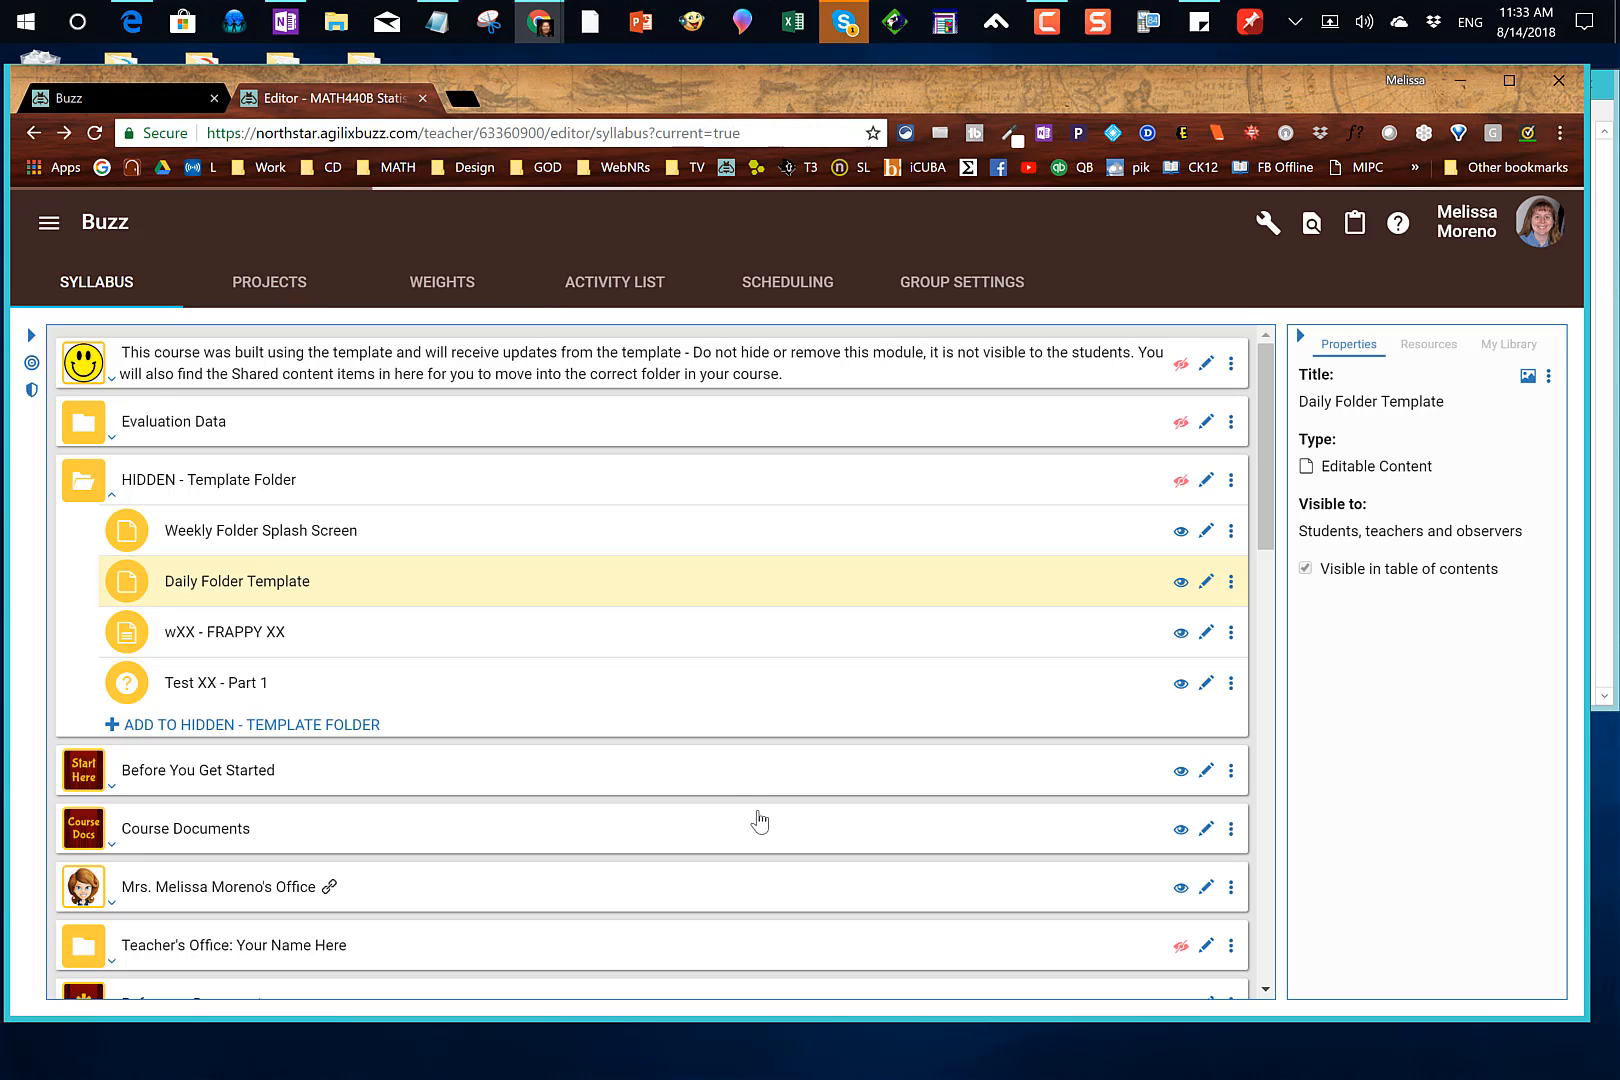
- Open the Day 1 folder inside Week 21 for editing
{"action": "scroll", "coordinate": [700, 775], "scroll_direction": "down", "scroll_amount": 2}
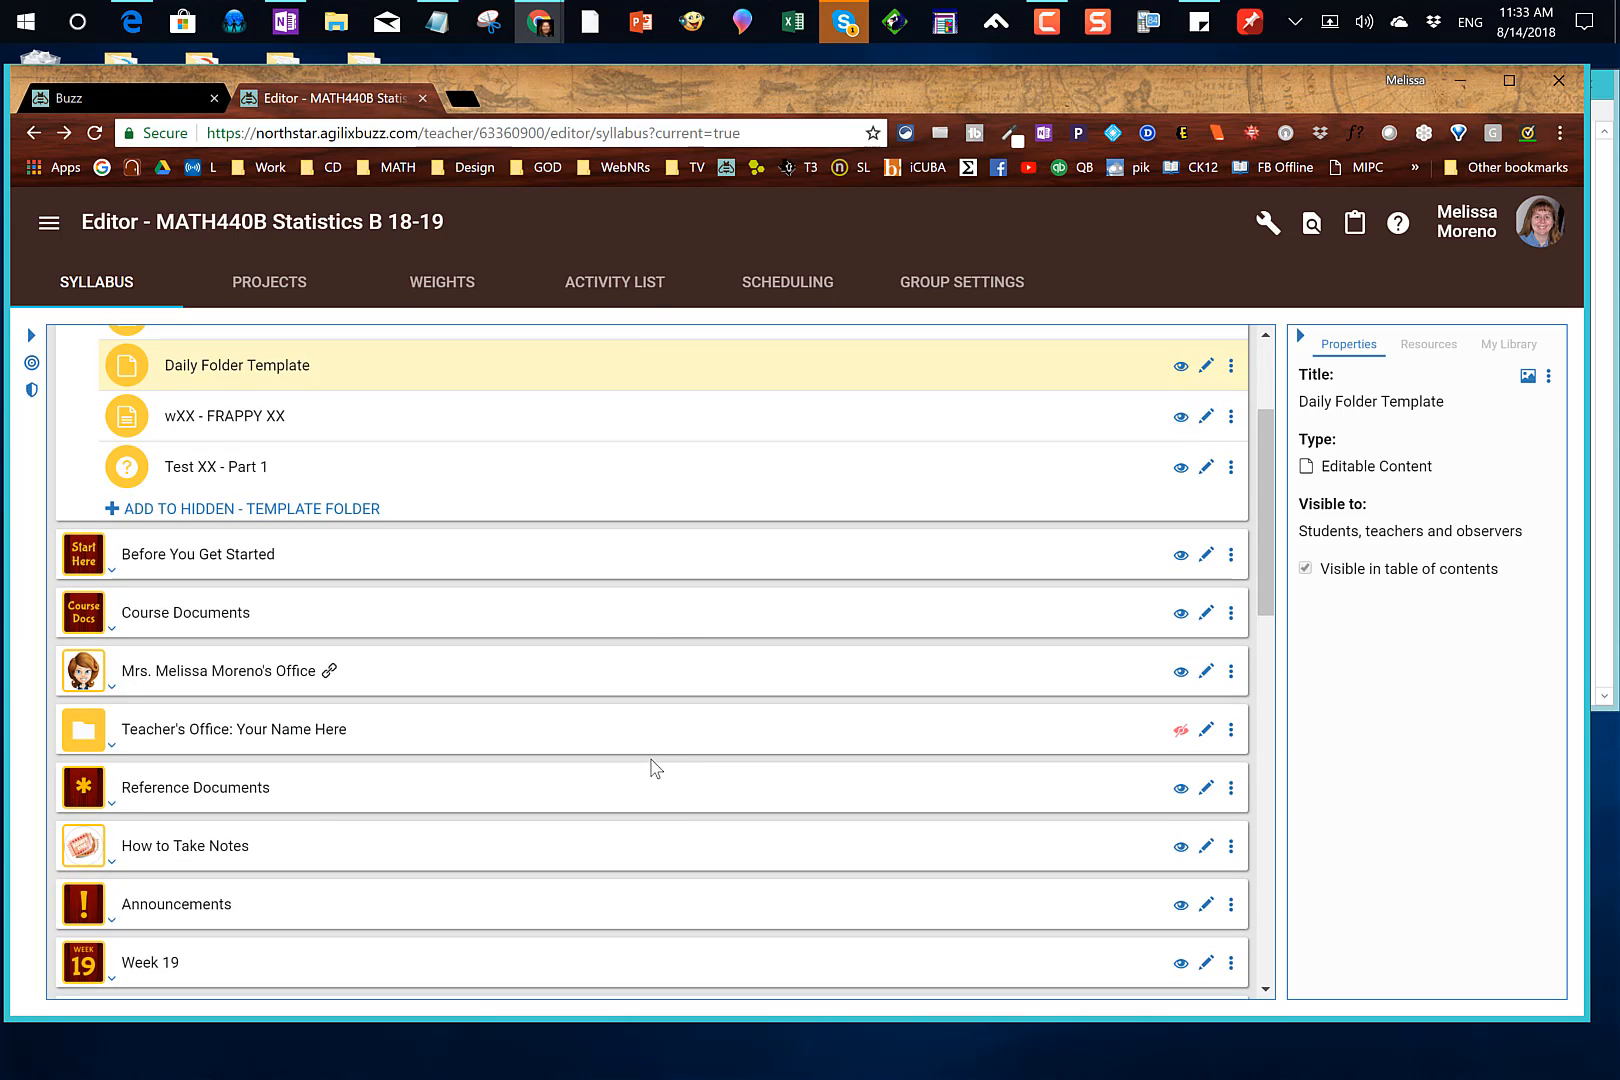
{"action": "scroll", "coordinate": [652, 768], "scroll_direction": "down", "scroll_amount": 1}
{"action": "scroll", "coordinate": [611, 767], "scroll_direction": "down", "scroll_amount": 2}
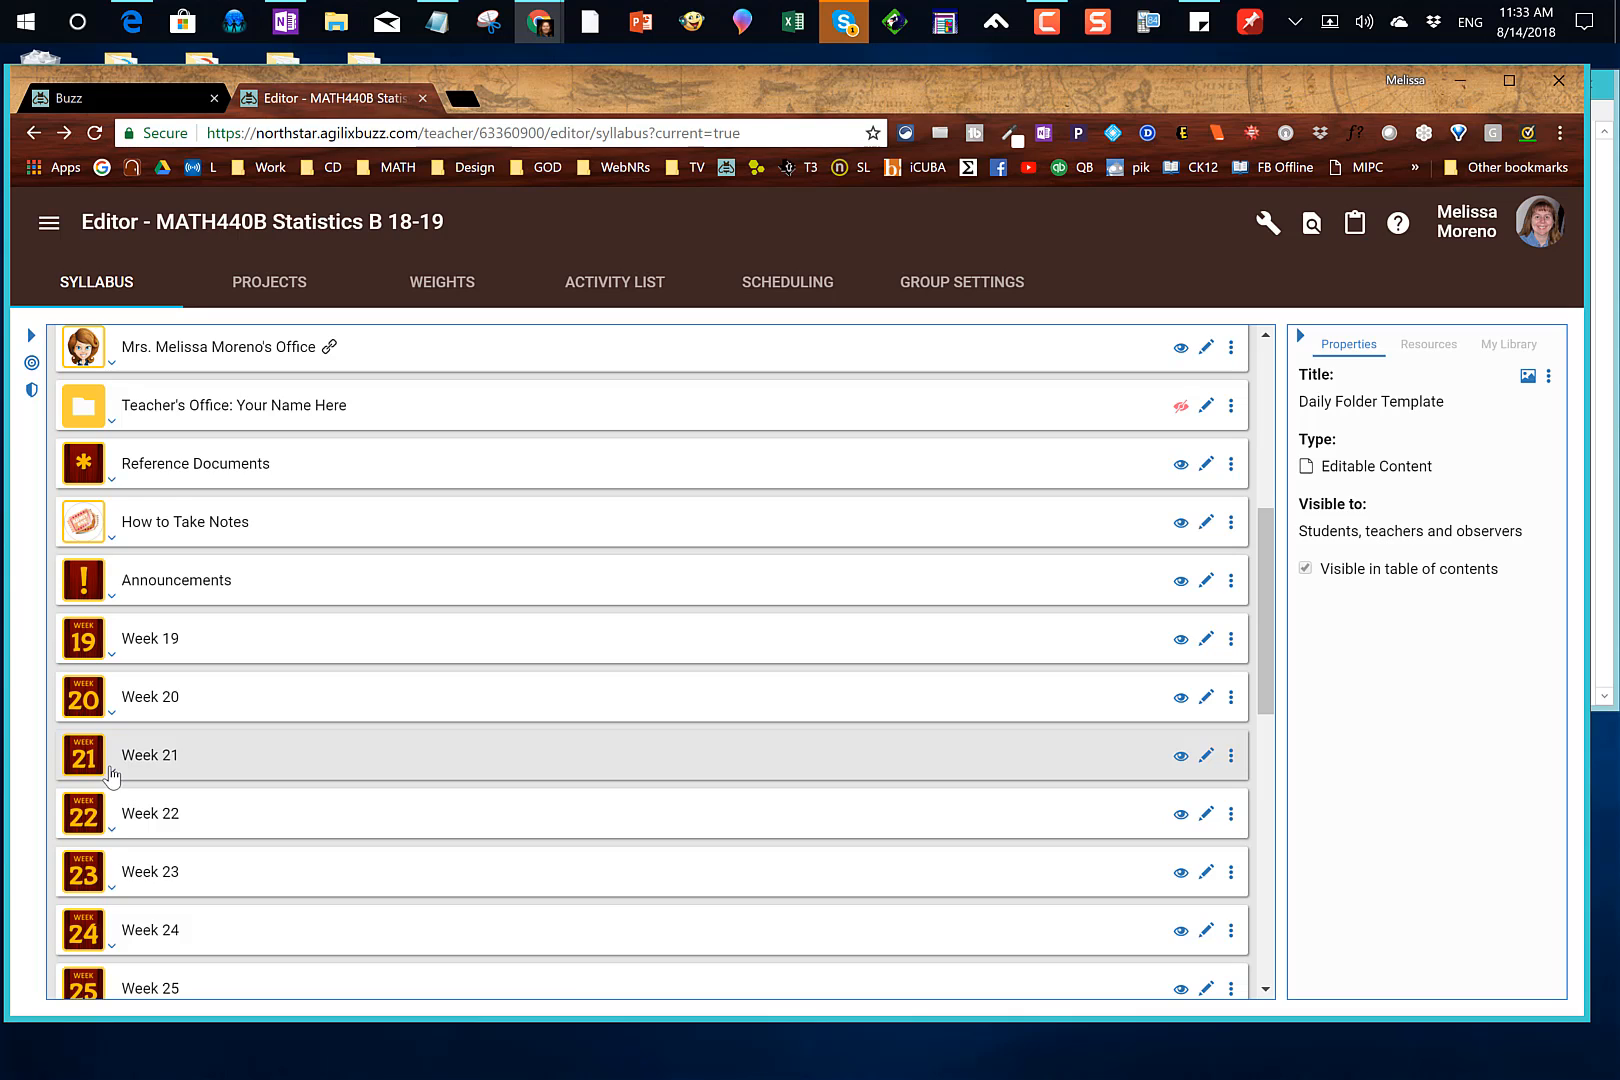
{"action": "left_click", "coordinate": [112, 773]}
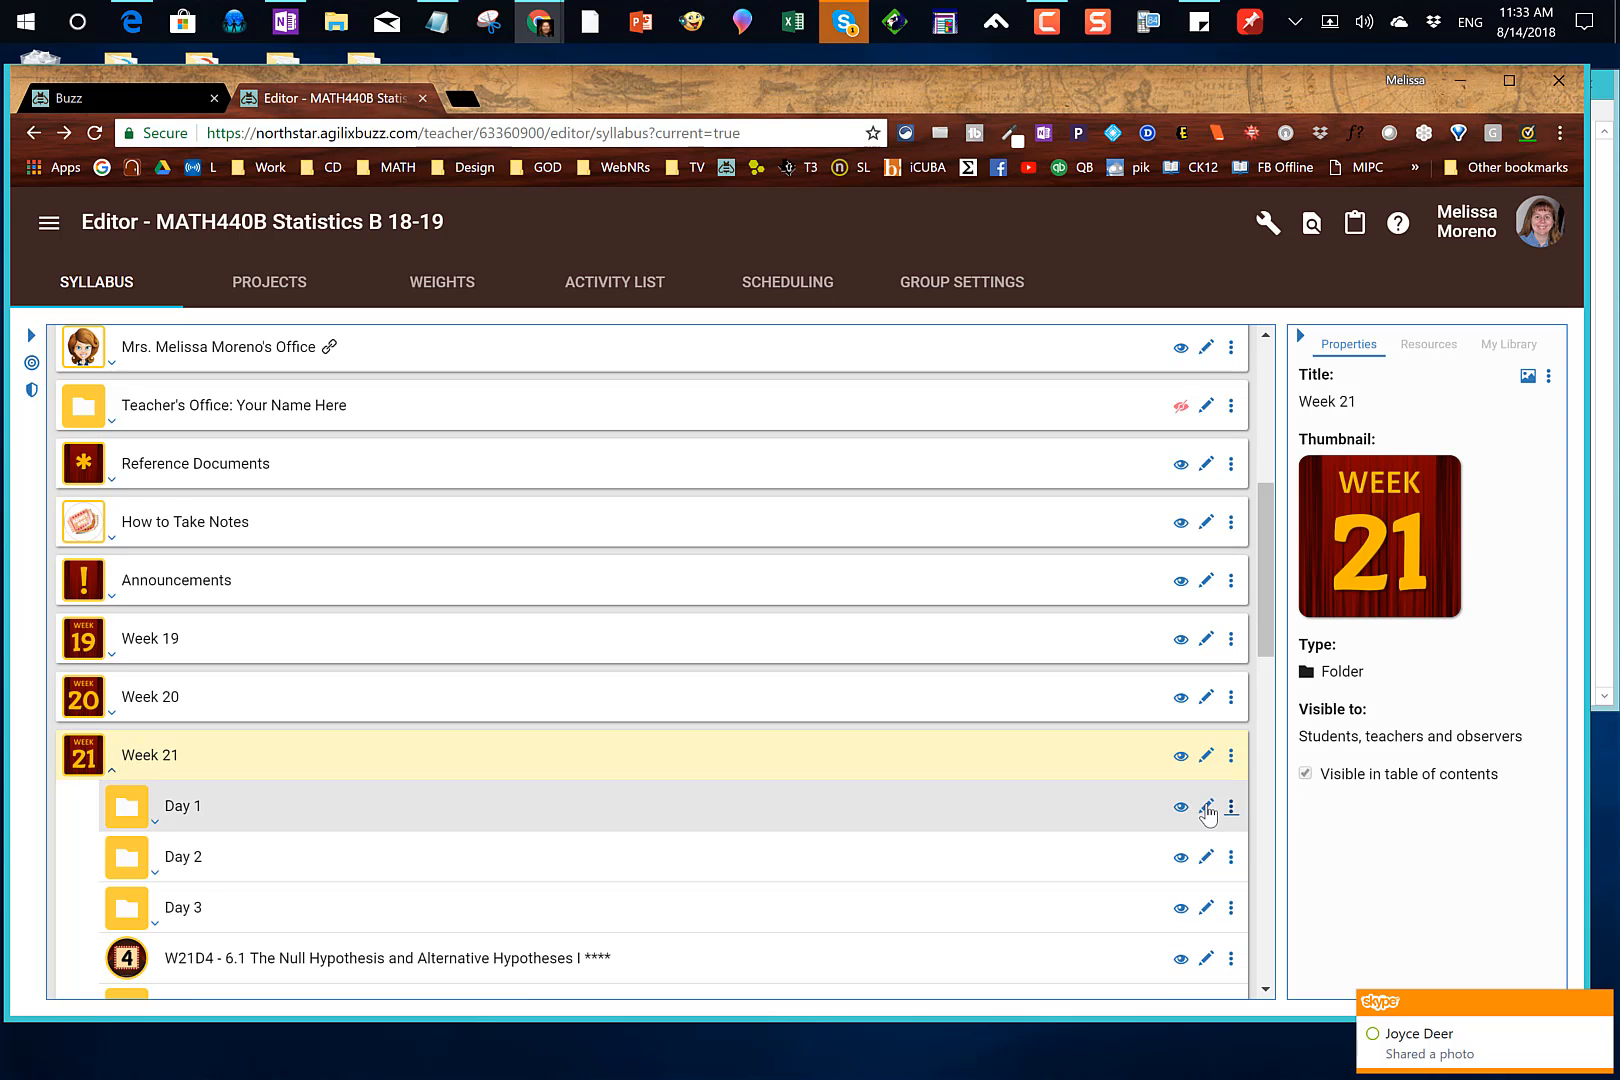
{"action": "left_click", "coordinate": [1206, 807]}
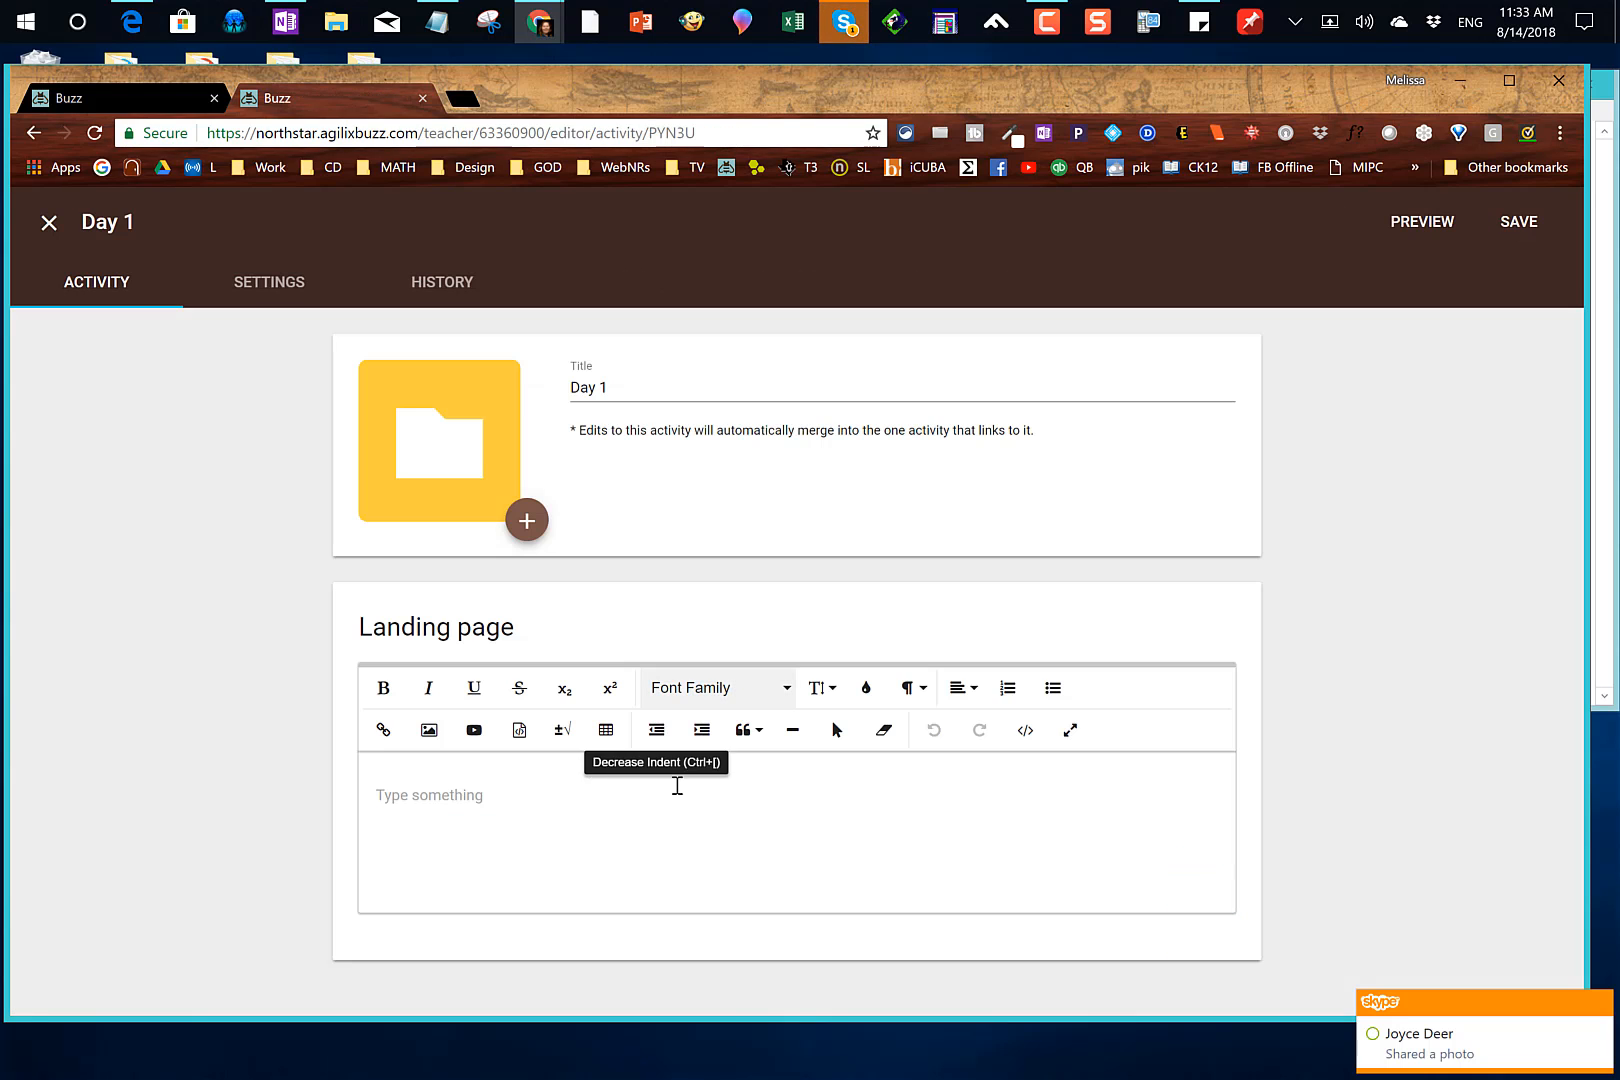
{"action": "left_click", "coordinate": [794, 819]}
{"action": "type", "text": "<p style=\"text-align: center;\"><span style=\"font-size: 48px;\"><strong><span style=\"font-family: Verdana, Geneva, sans-serif; color: rgb(184, 49, 47);\">Title</span></strong> </span> </p>  <p><span style=\"font-size: 18px;\">BoDY text</span></p>"}
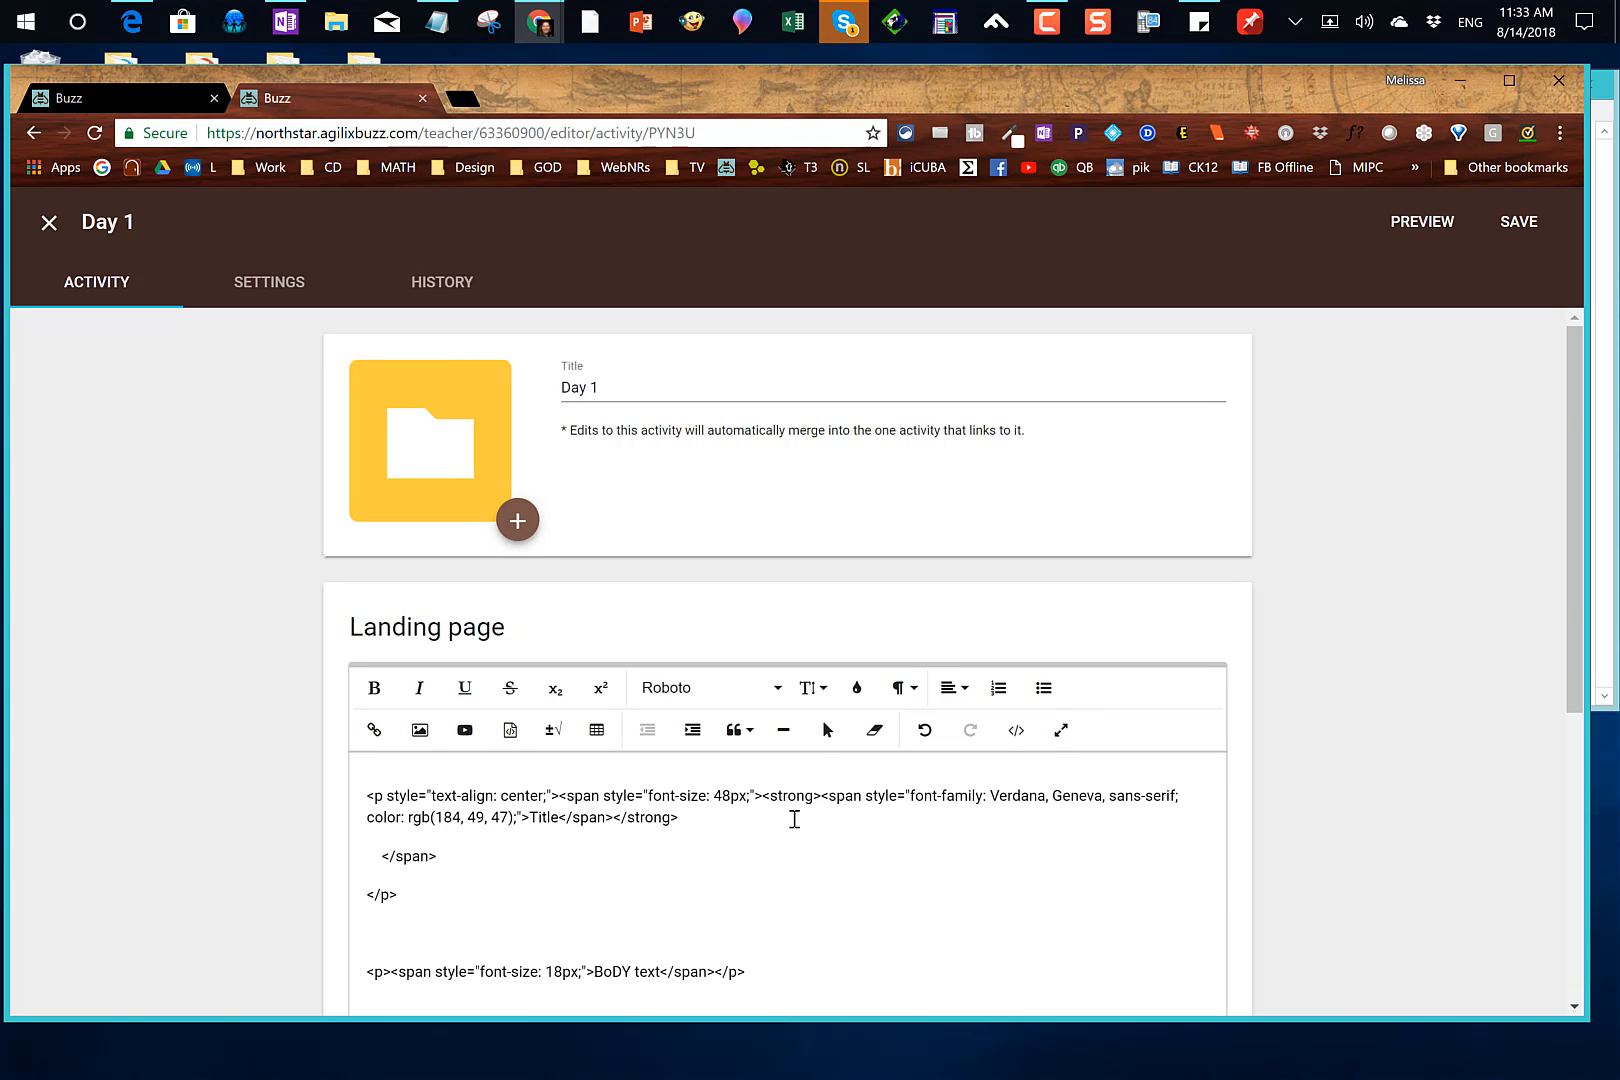
{"action": "key", "text": "ctrl+a"}
{"action": "key", "text": "ctrl+c"}
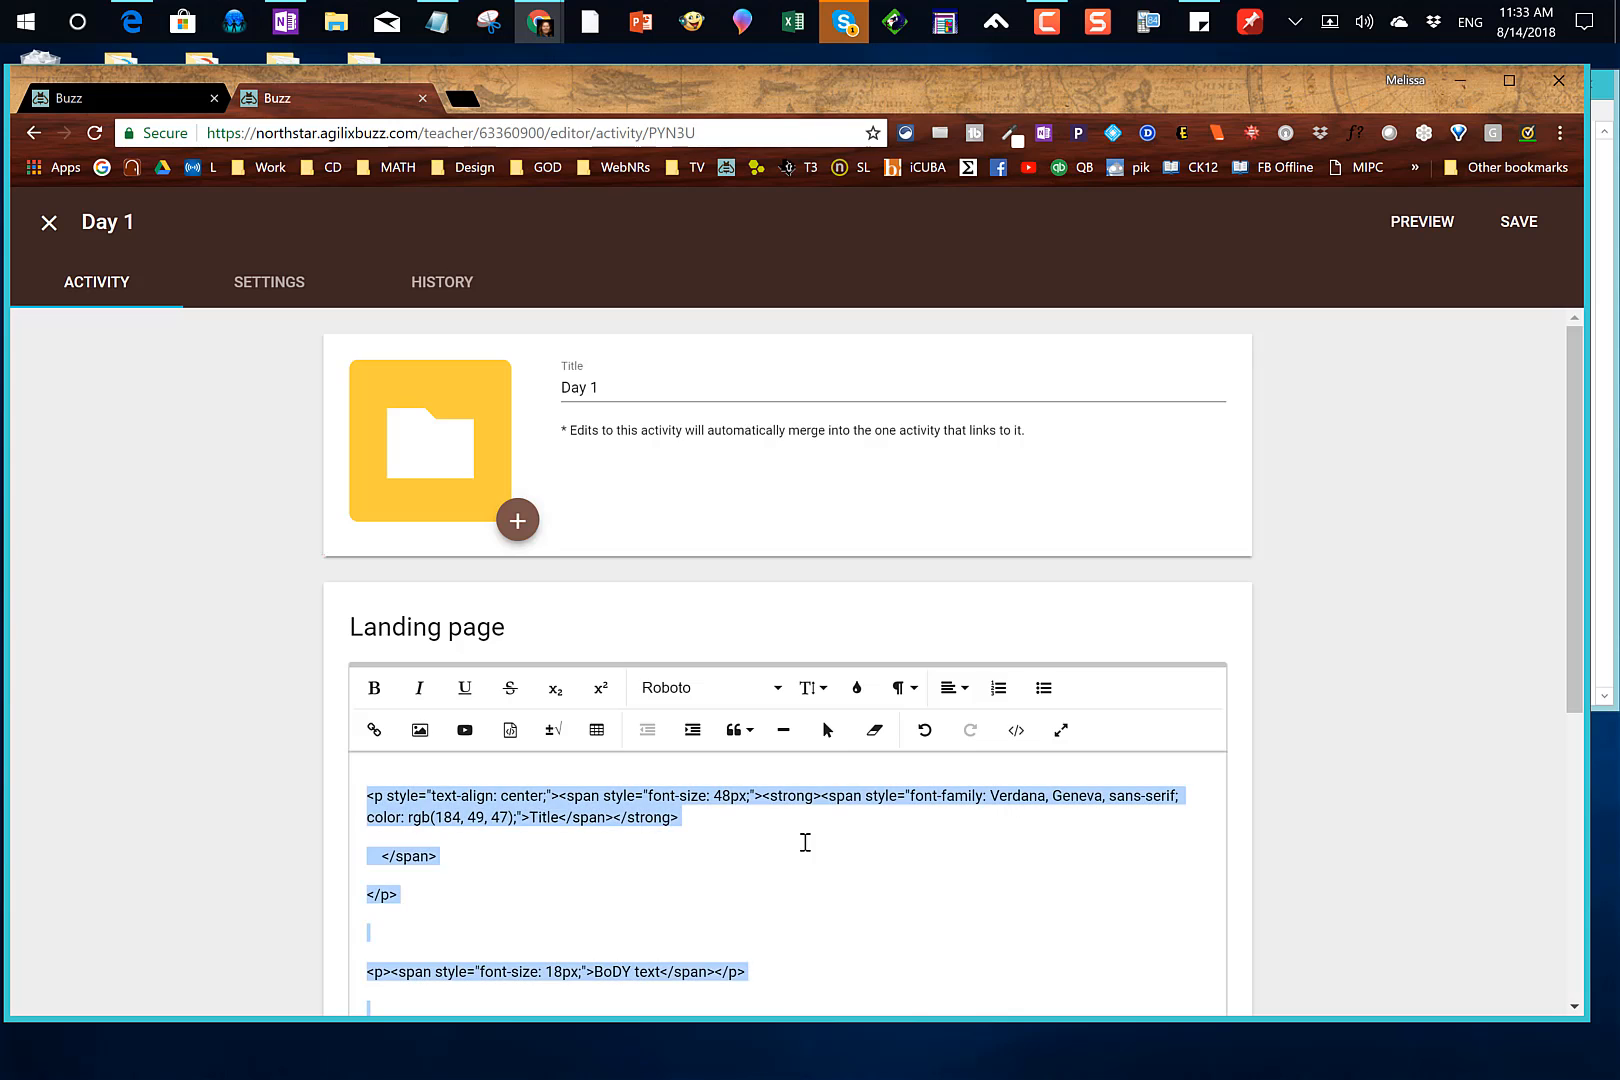
{"action": "key", "text": "BackSpace"}
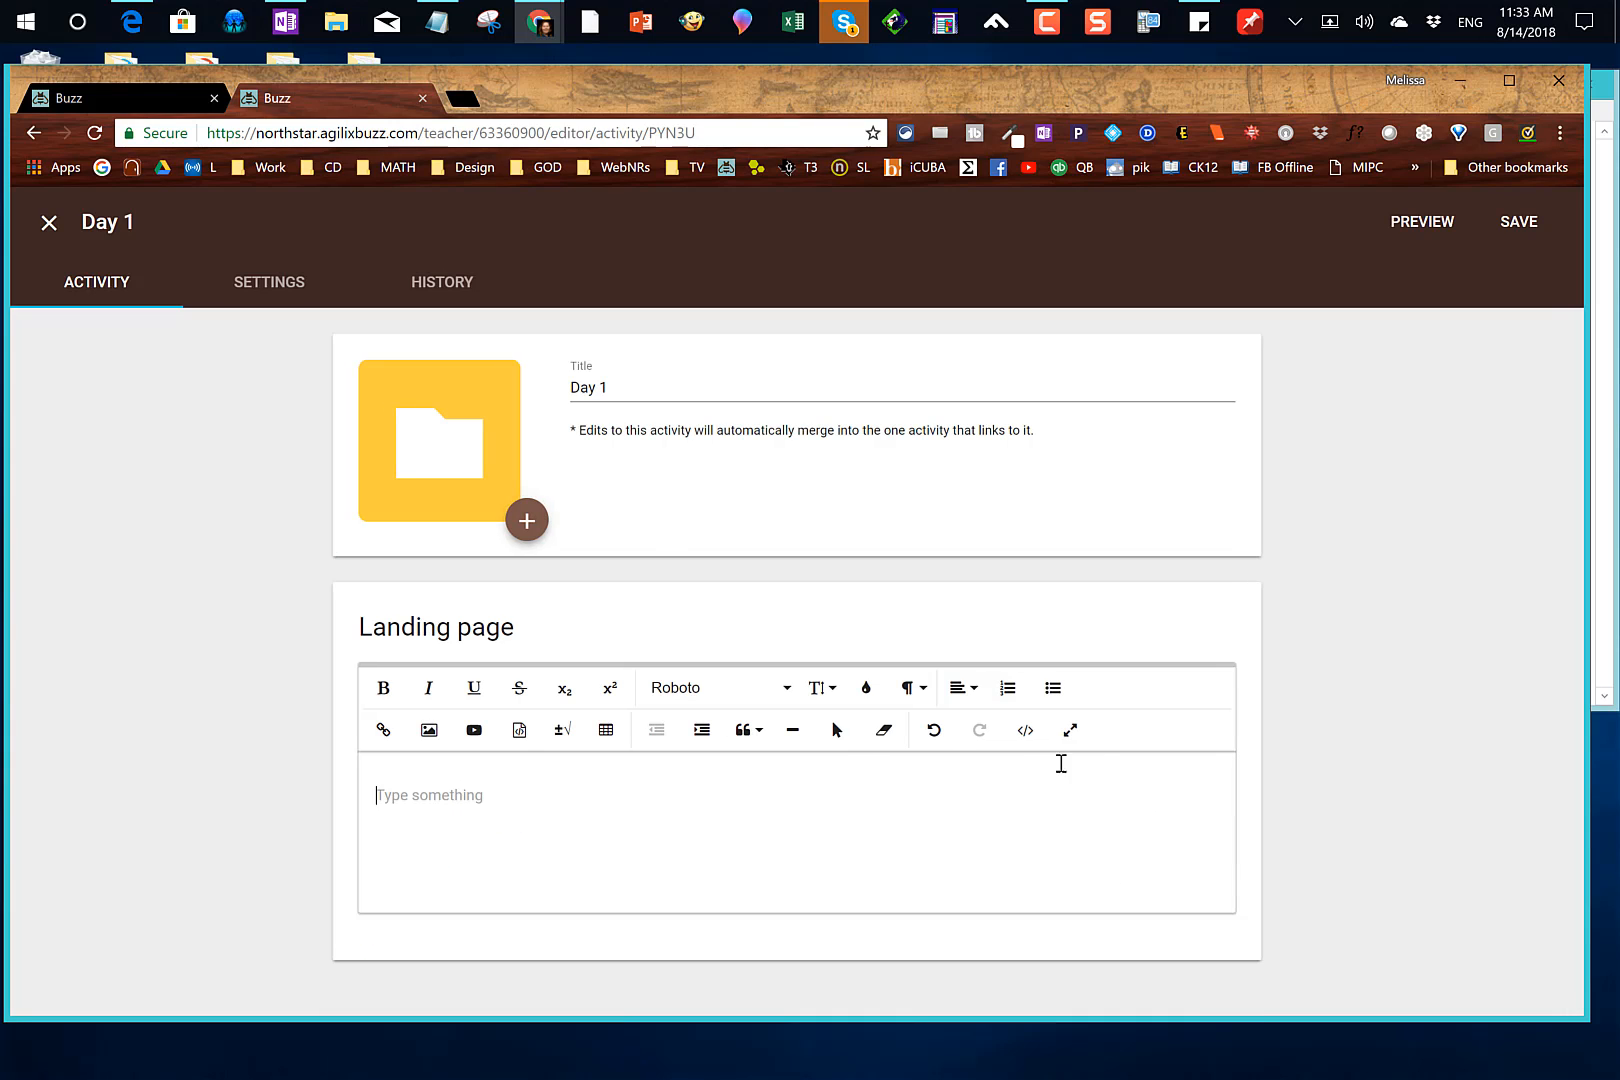
- Paste the template's HTML into the source code of Day 1's landing page and return to the formatted view
{"action": "left_click", "coordinate": [1025, 740]}
{"action": "key", "text": "ctrl+v"}
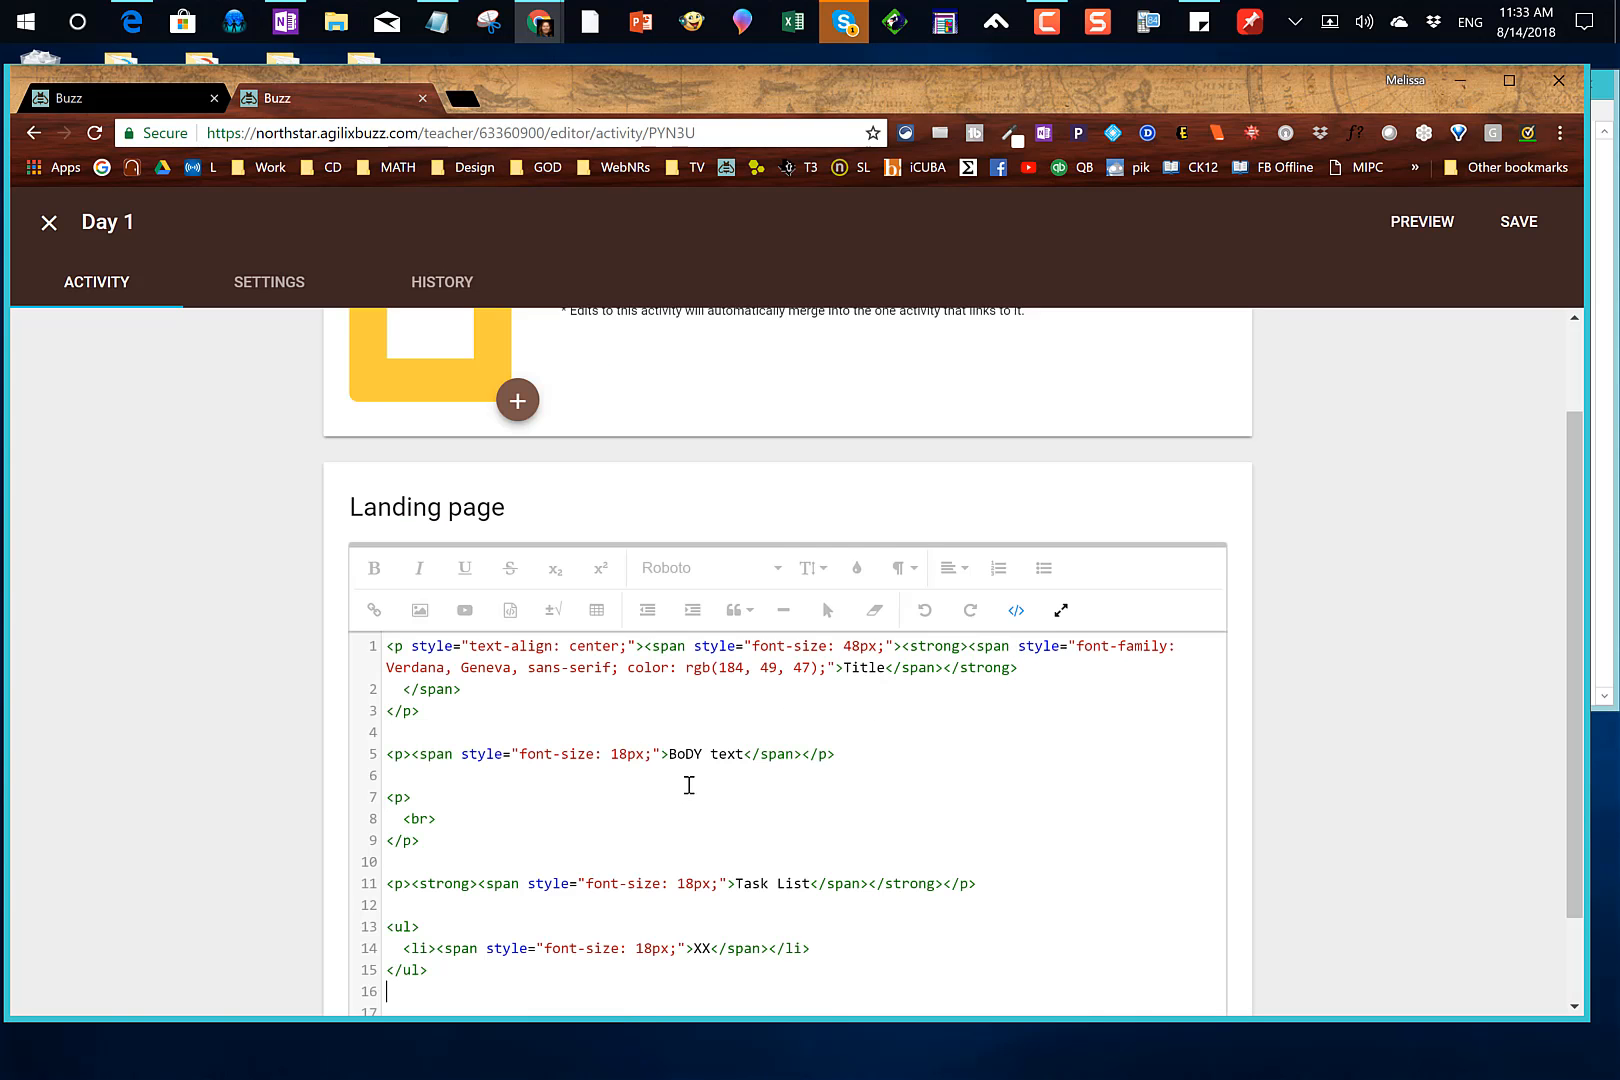
{"action": "scroll", "coordinate": [684, 785], "scroll_direction": "down", "scroll_amount": 2}
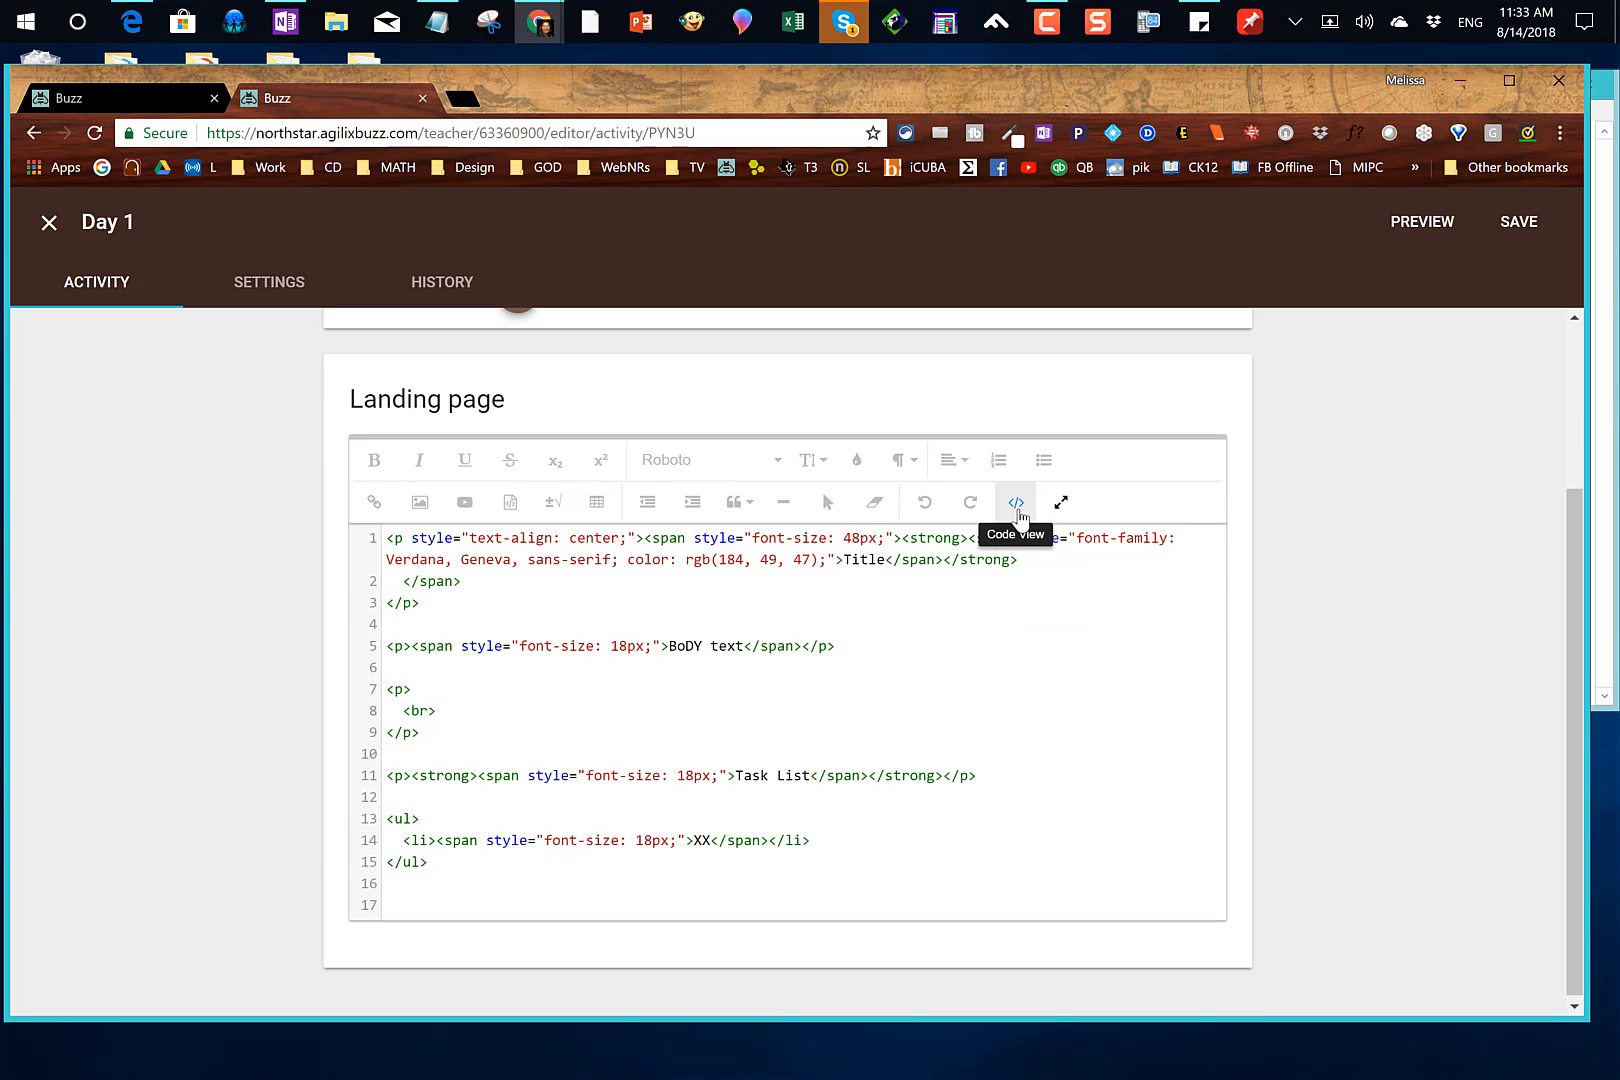
{"action": "left_click", "coordinate": [1017, 508]}
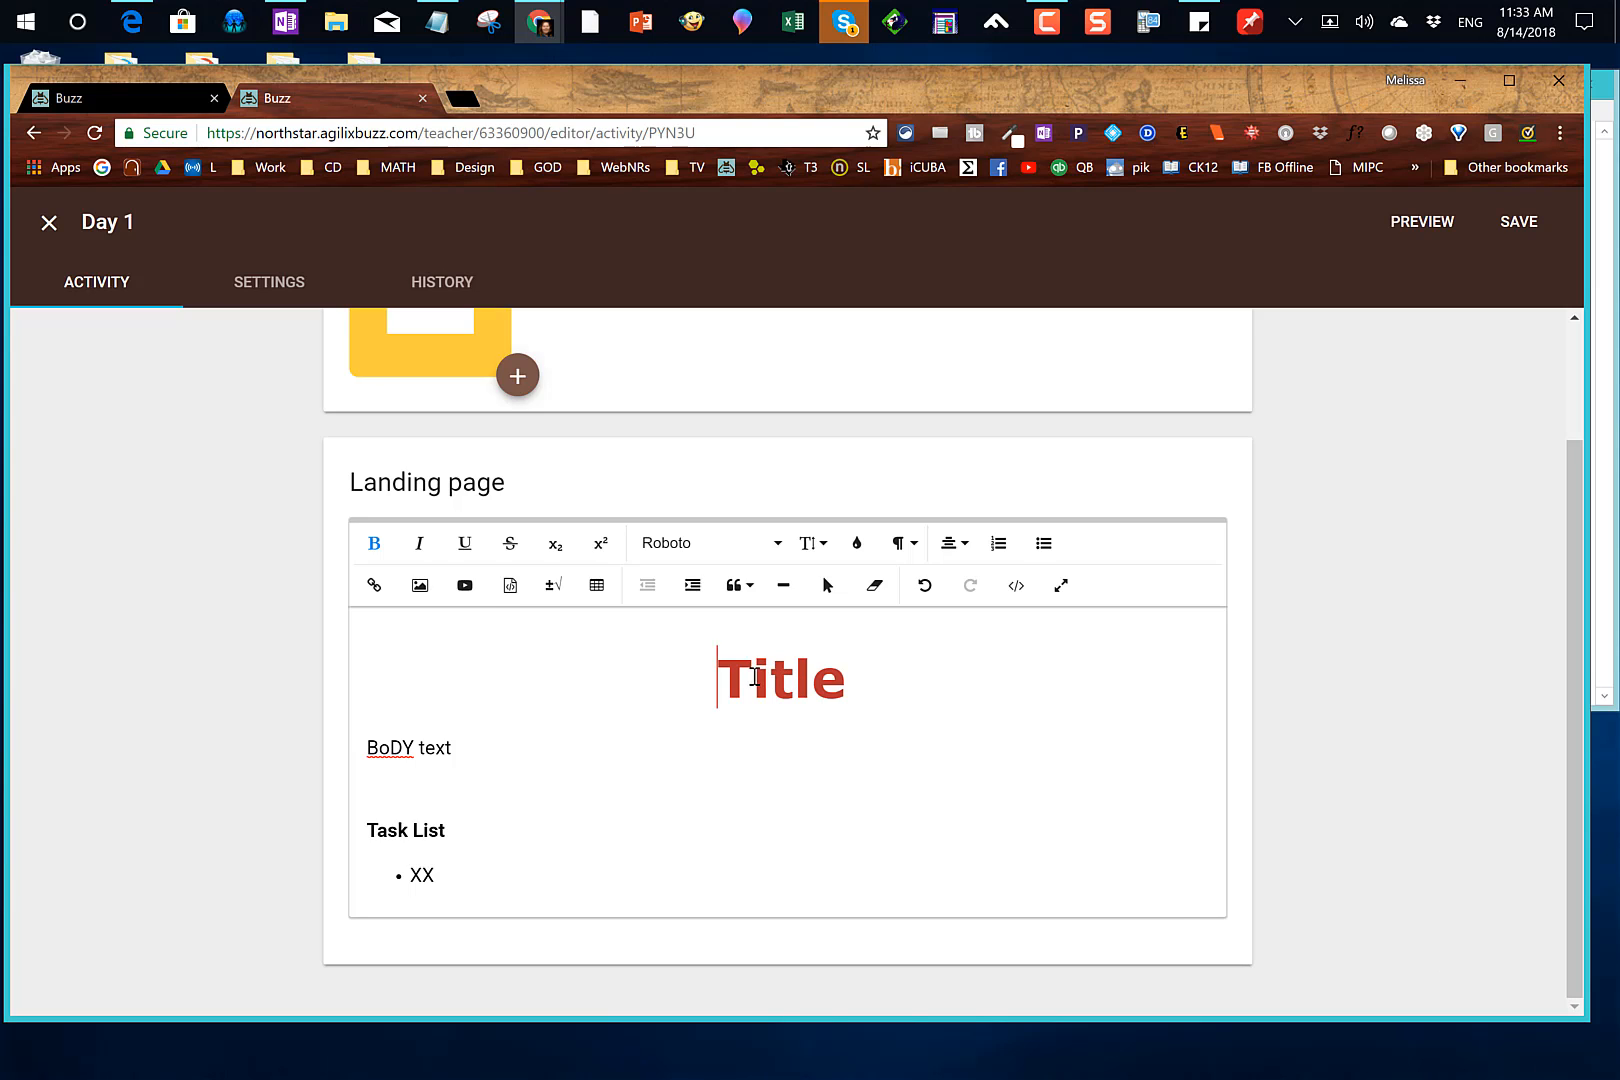
- Replace the "Title" heading on the landing page with "Week 21 Day 2", keeping its formatting
{"action": "left_click_drag", "start_coordinate": [752, 672], "coordinate": [818, 671]}
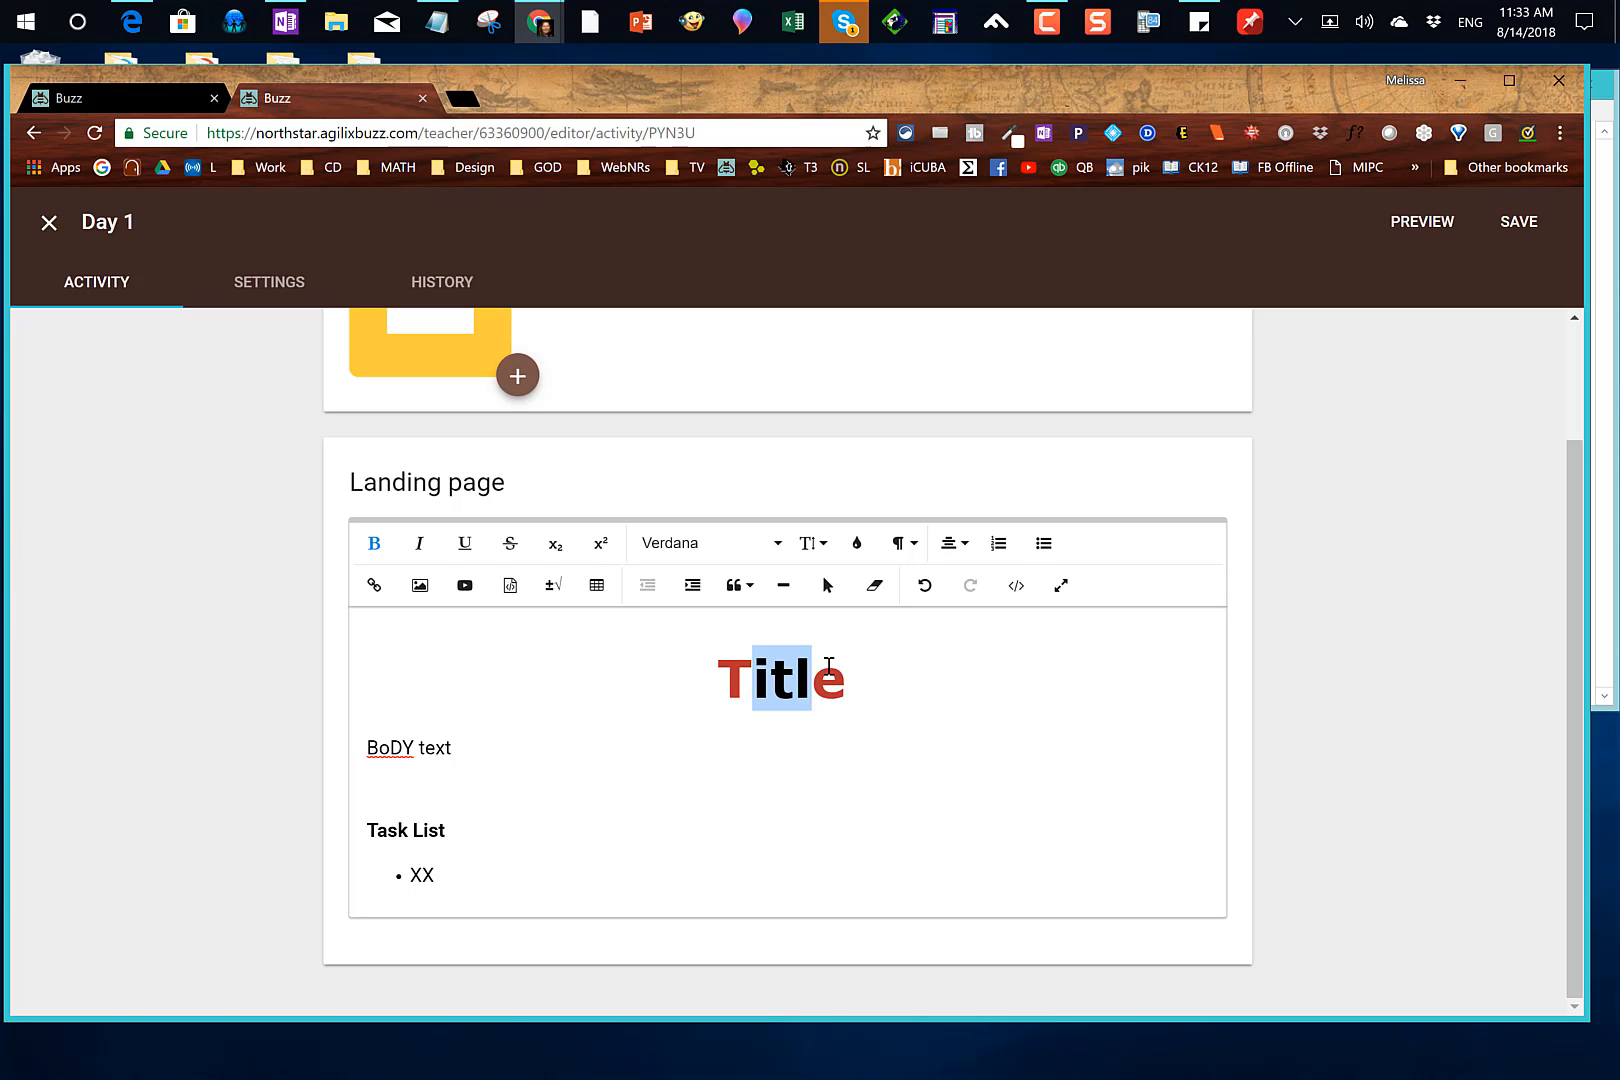
{"action": "type", "text": "Week "}
{"action": "type", "text": "21 "}
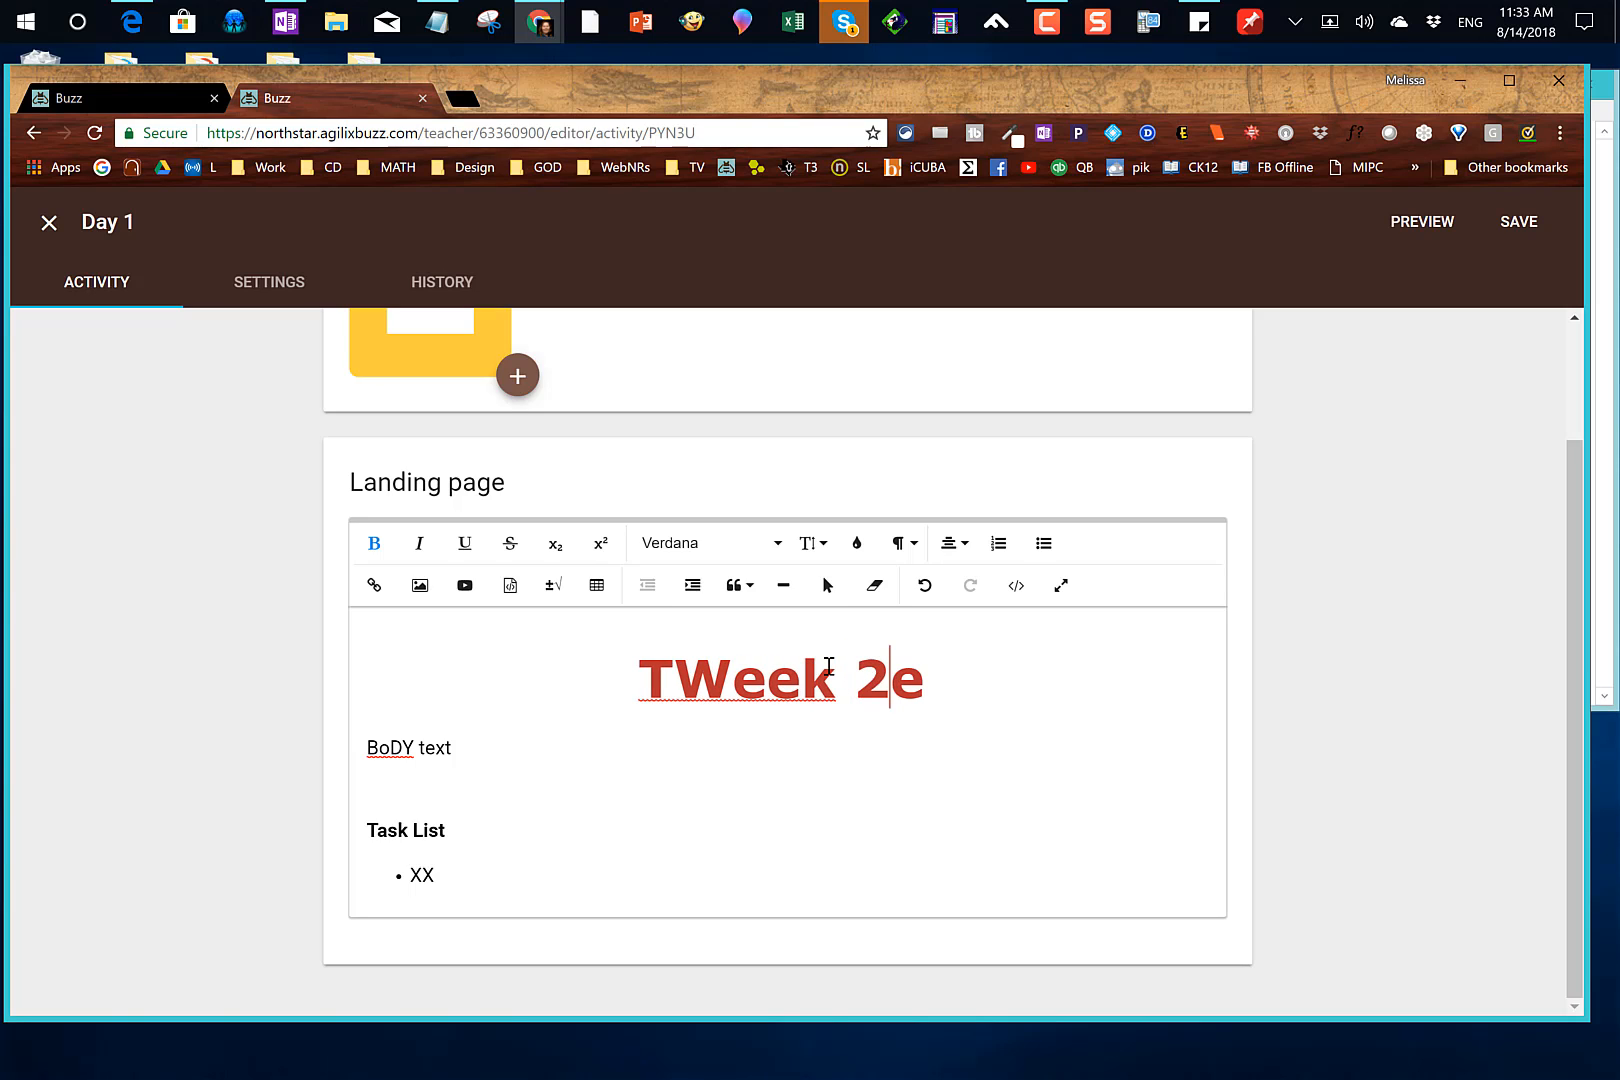
{"action": "type", "text": "Day 2"}
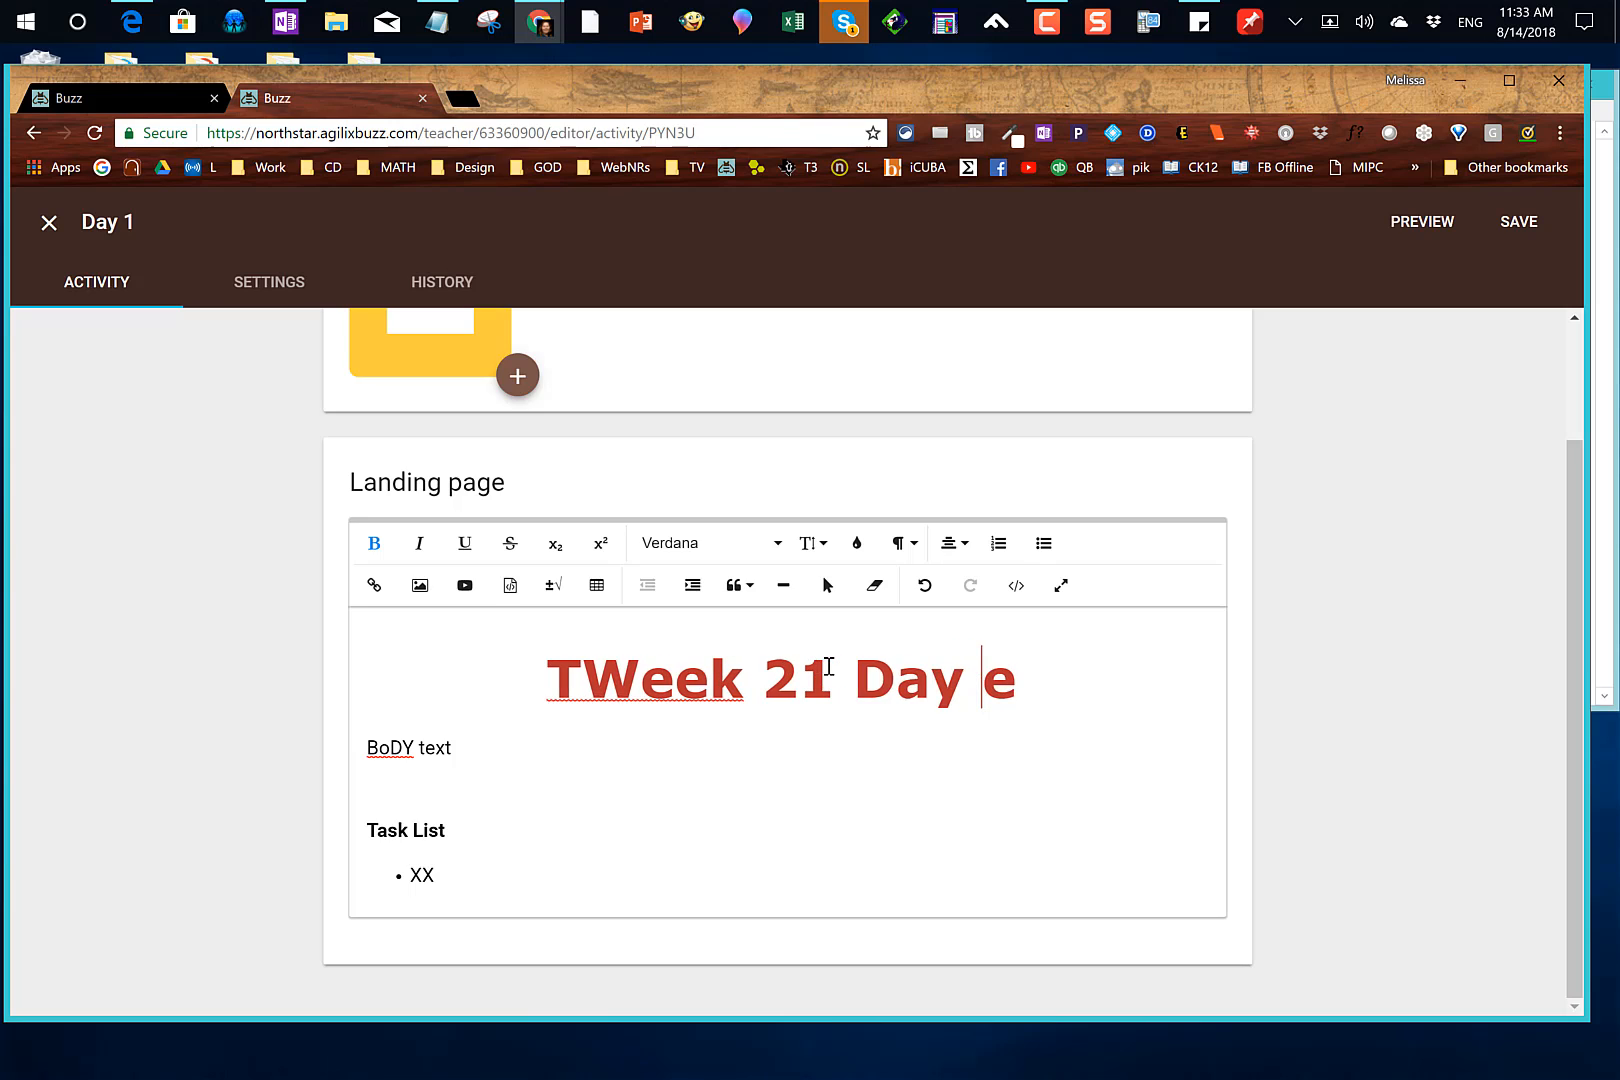
{"action": "key", "text": "Delete"}
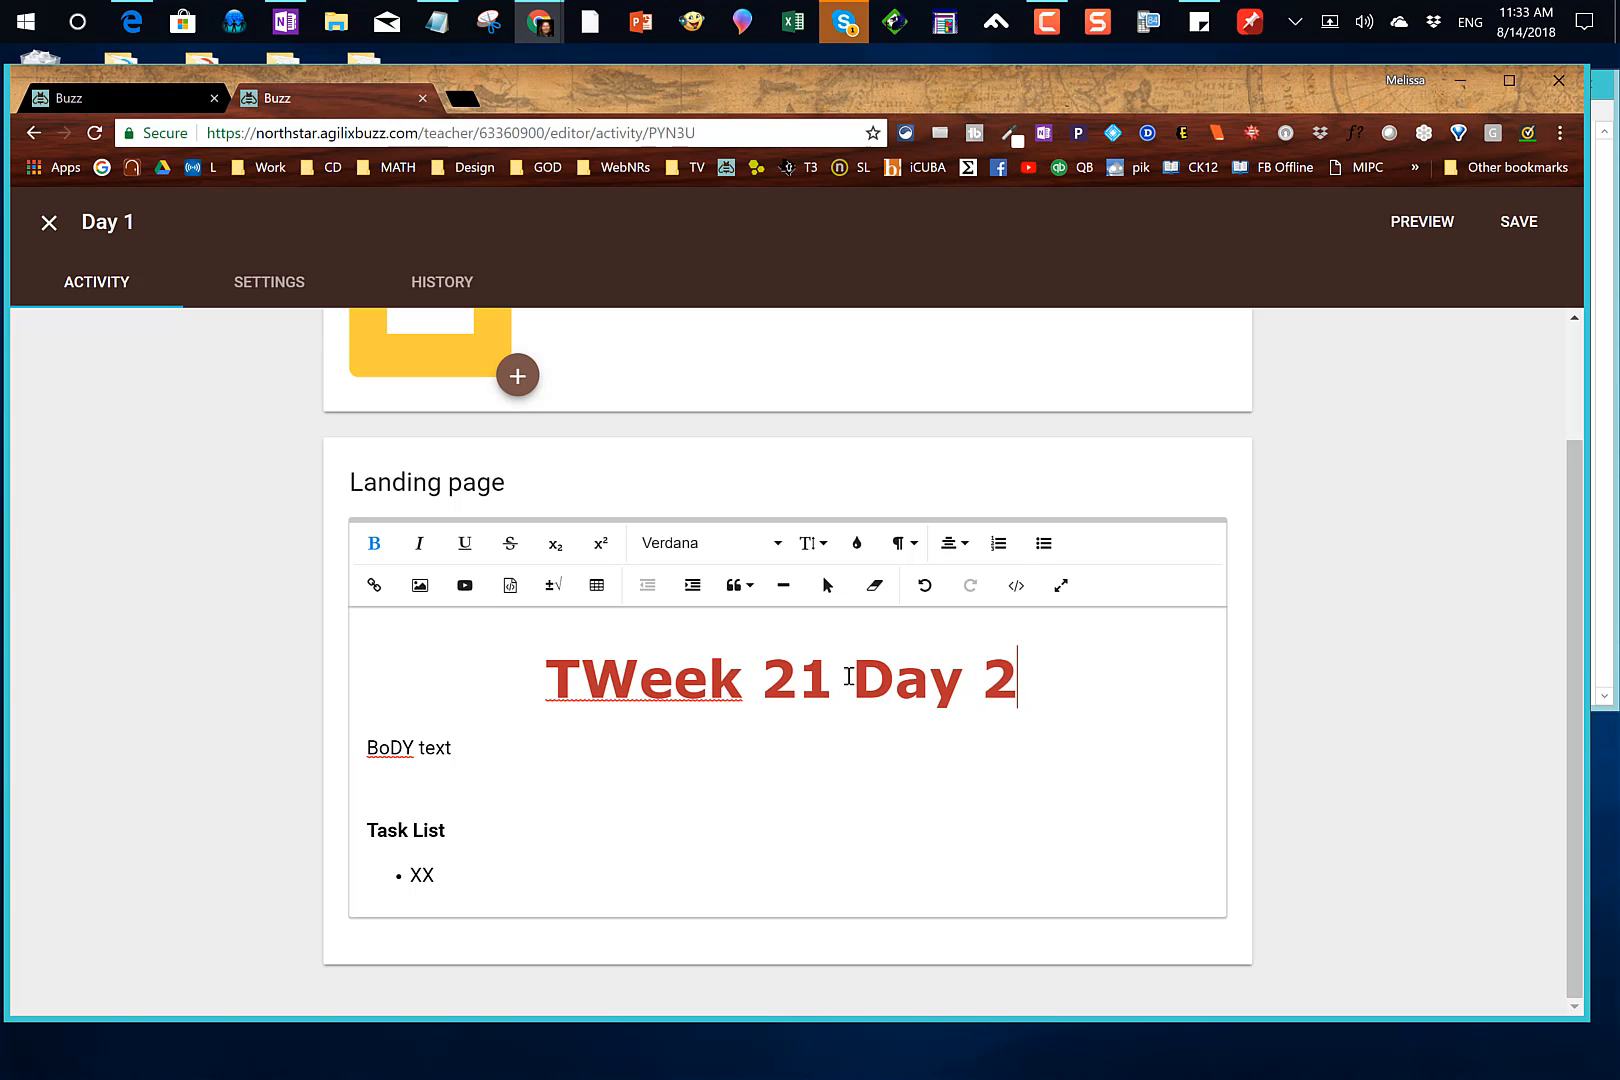
{"action": "left_click", "coordinate": [584, 676]}
{"action": "key", "text": "Delete"}
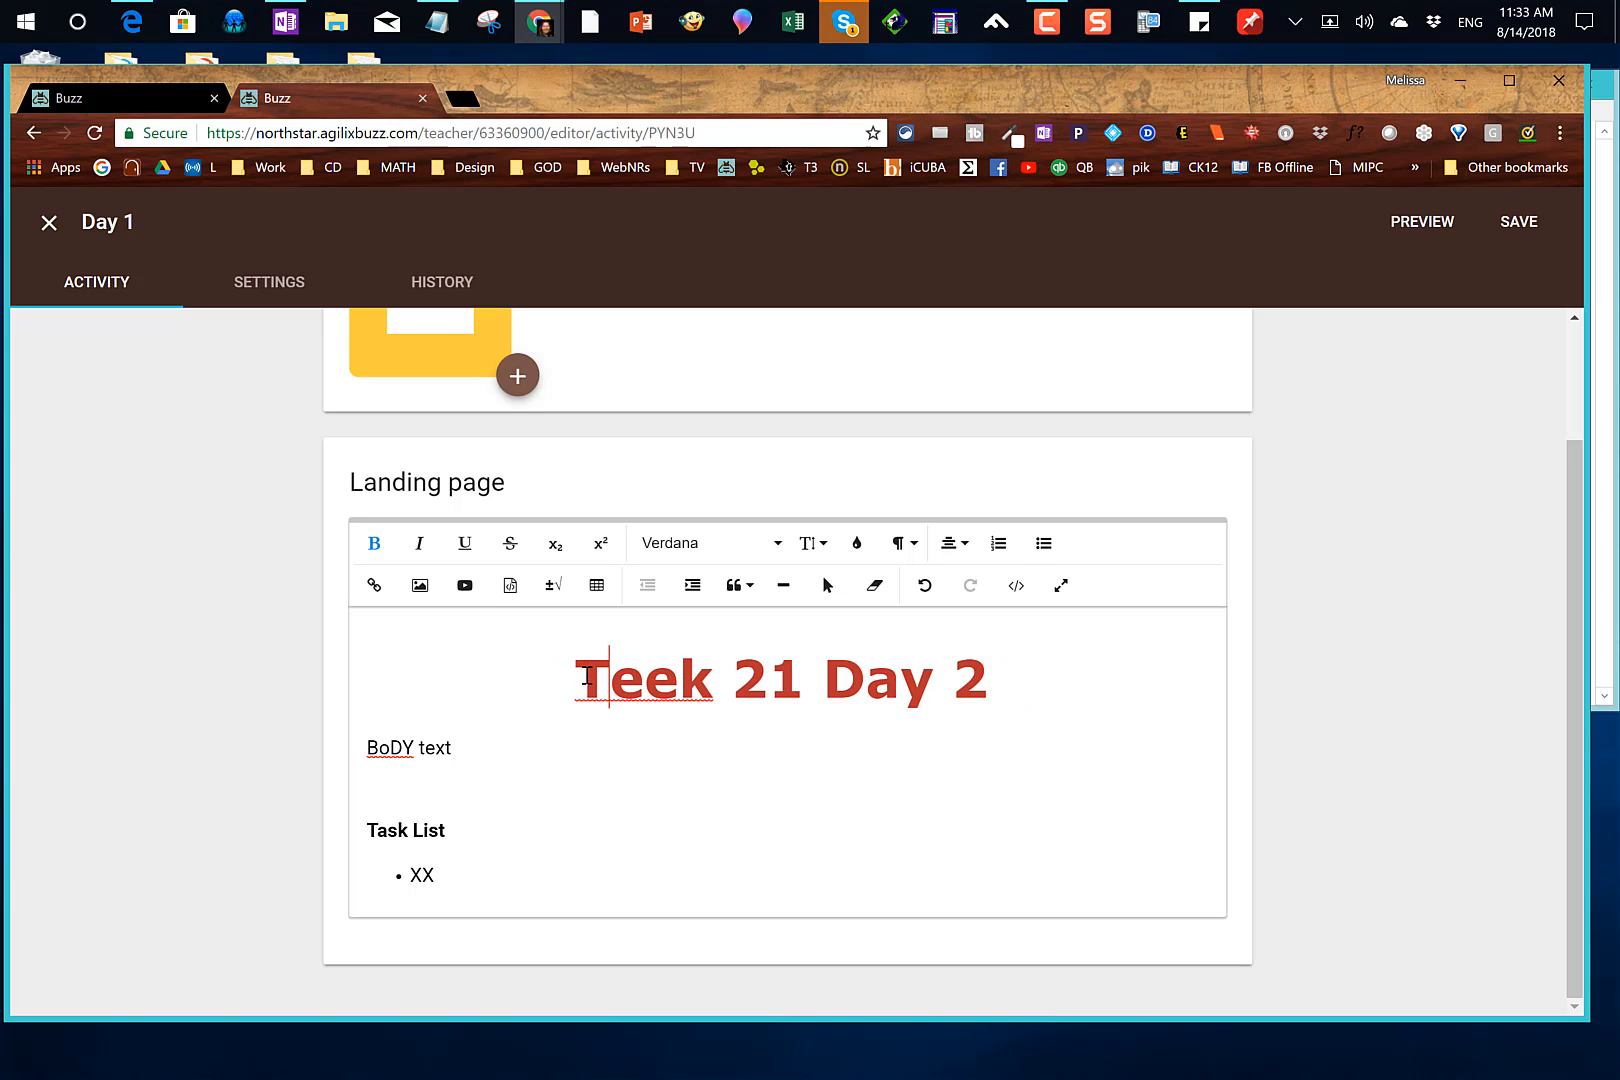
{"action": "key", "text": "BackSpace"}
{"action": "type", "text": "W"}
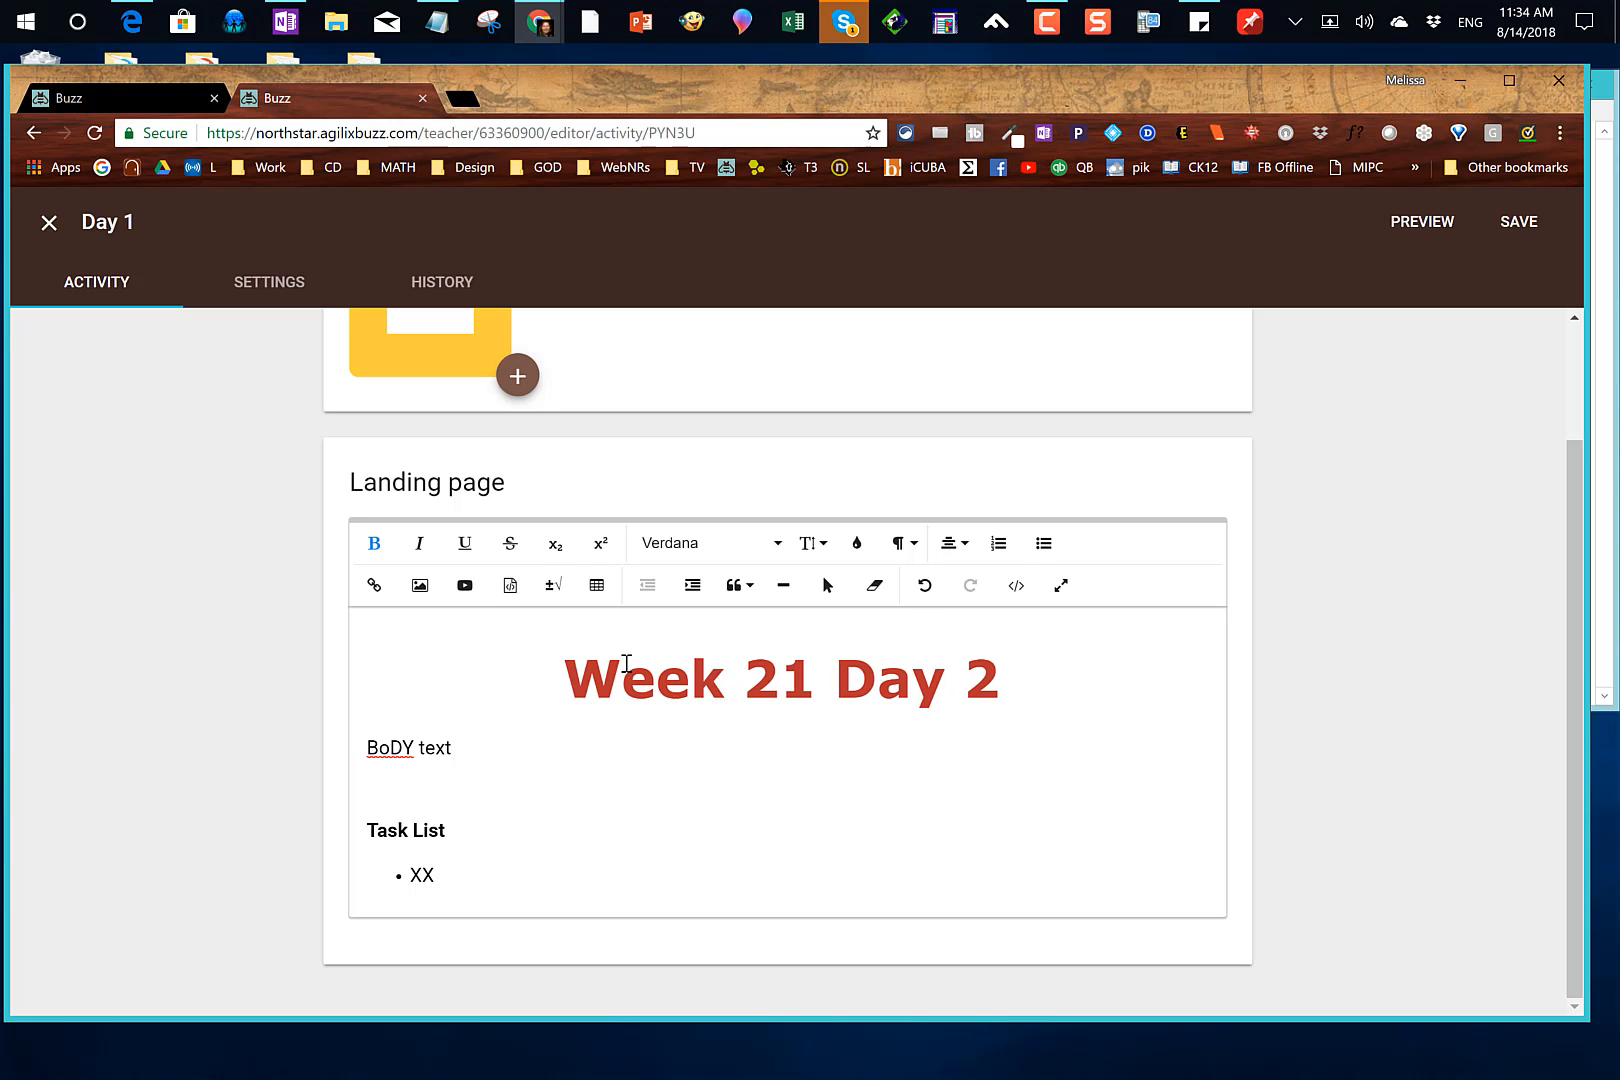
{"action": "double_click", "coordinate": [422, 874]}
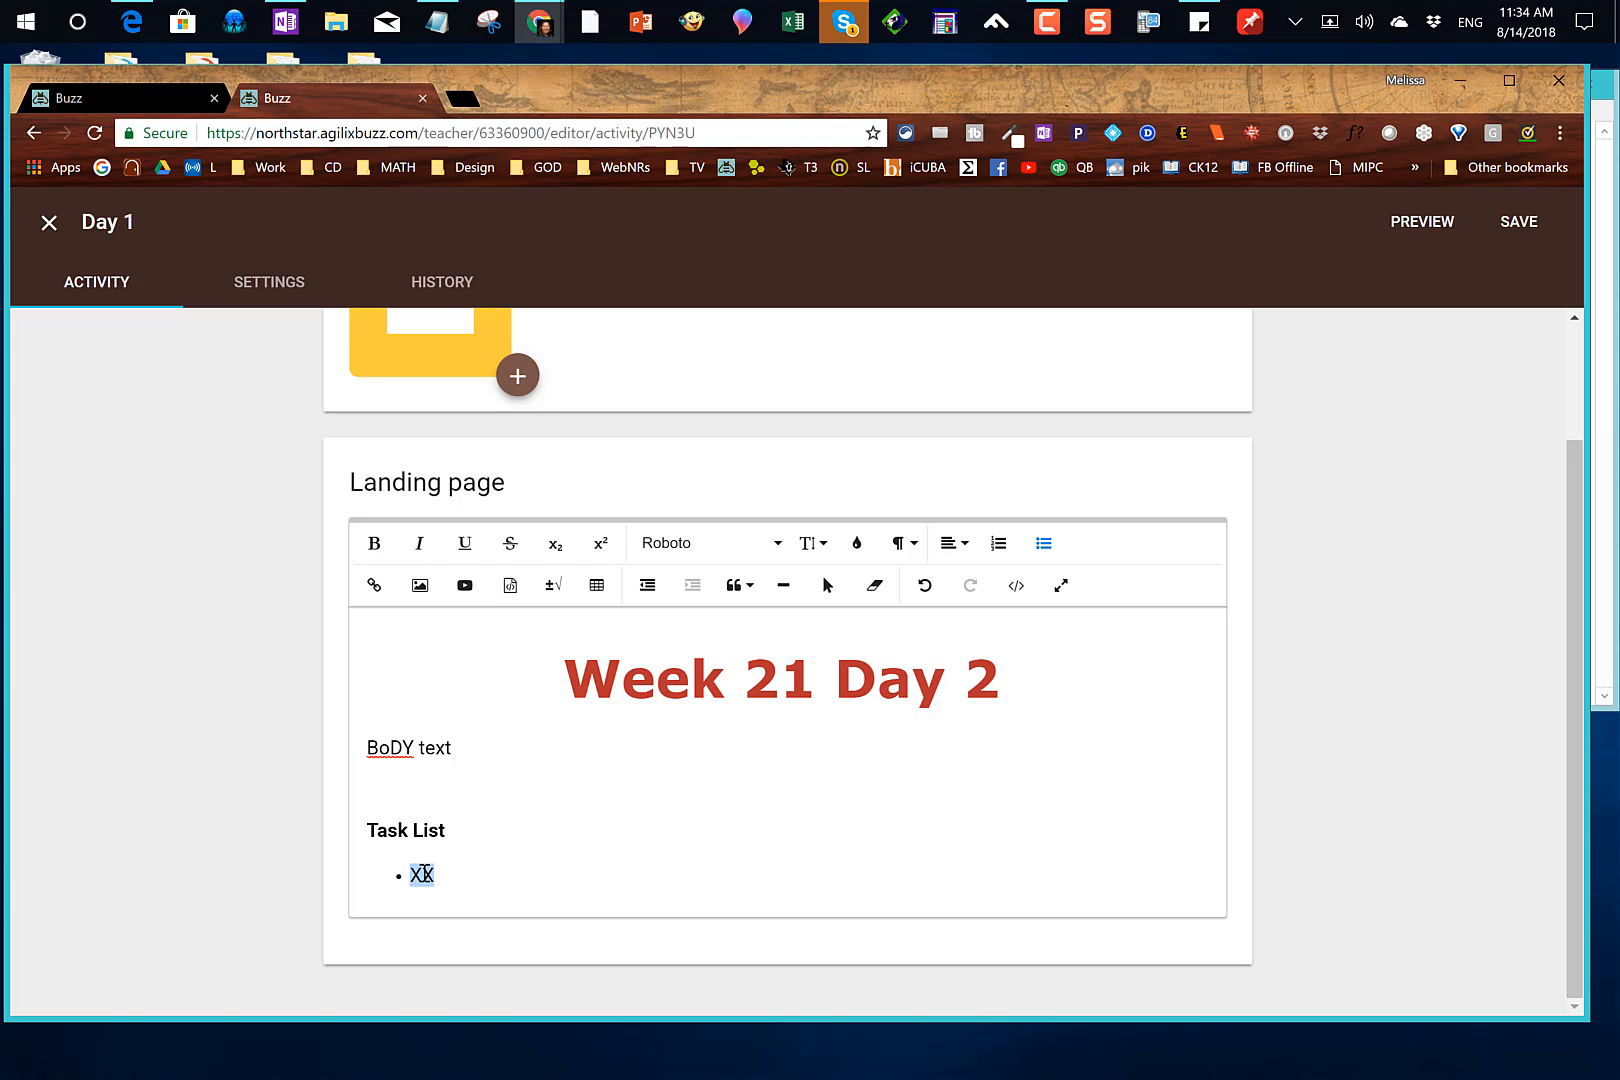
{"action": "type", "text": "Hello"}
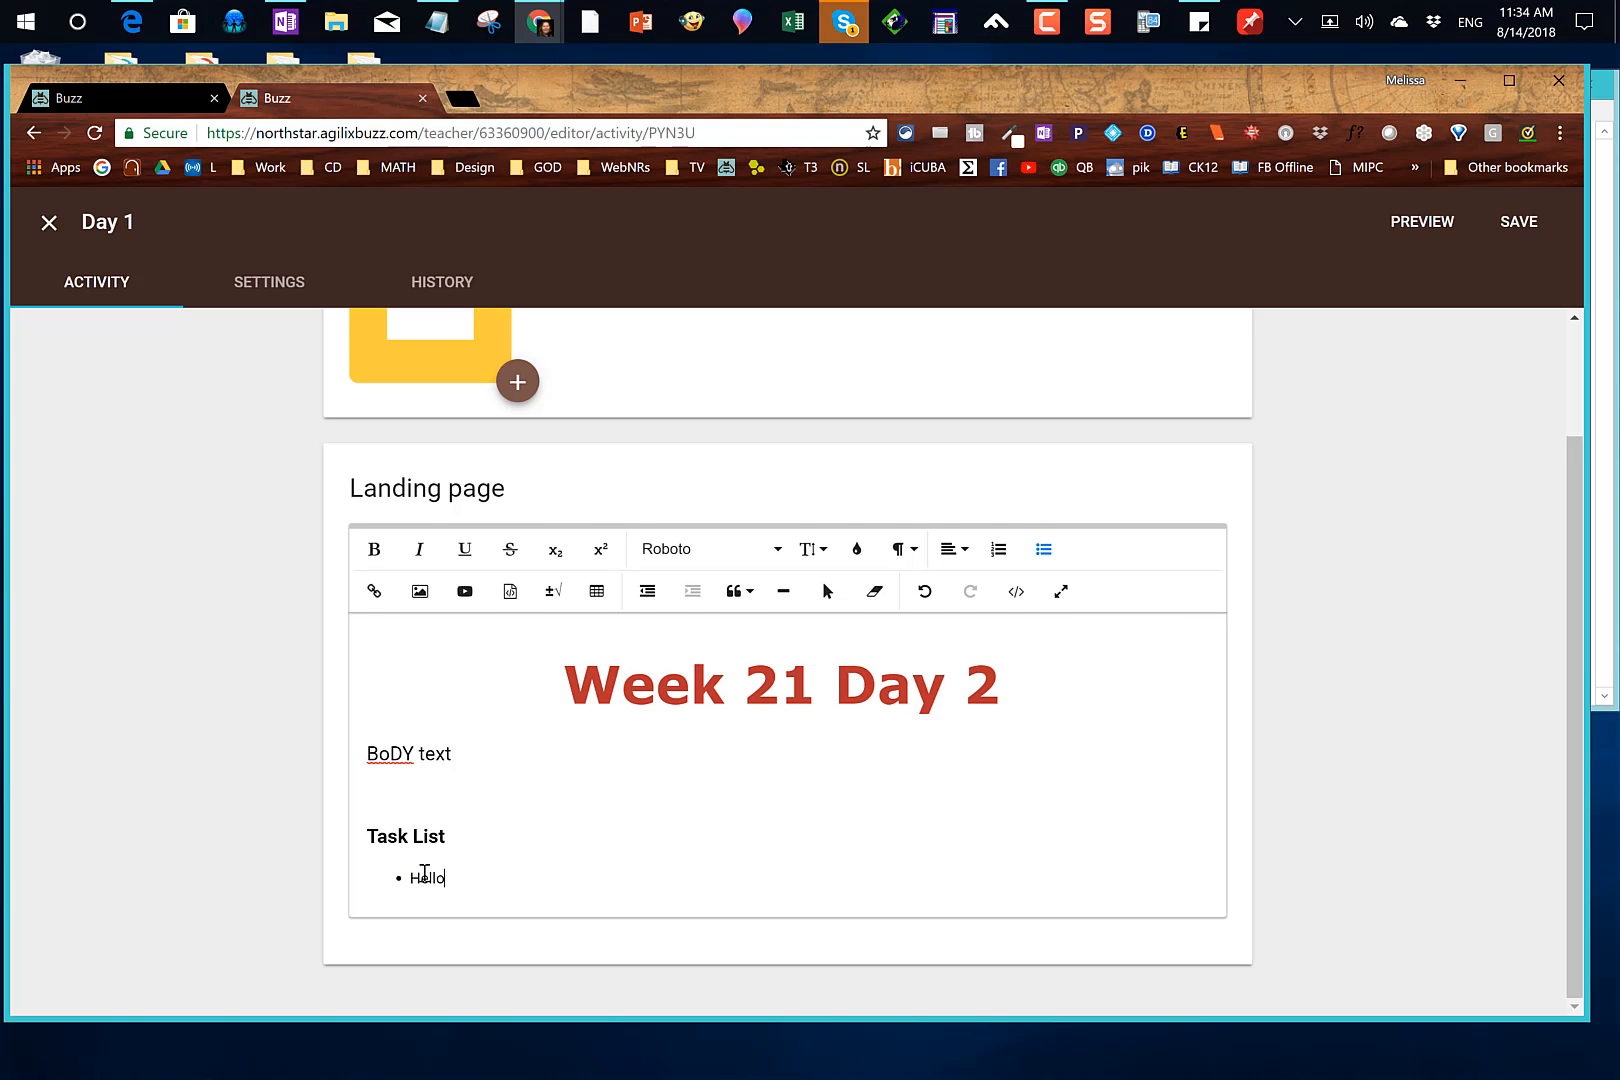
{"action": "type", "text": " world"}
{"action": "key", "text": "ctrl+z"}
{"action": "key", "text": "ctrl+z"}
{"action": "key", "text": "ctrl+z"}
- Insert "Hello World" within the "XX" task list bullet and delete both surrounding X's, preserving the font size
{"action": "left_click", "coordinate": [423, 874]}
{"action": "type", "text": "He"}
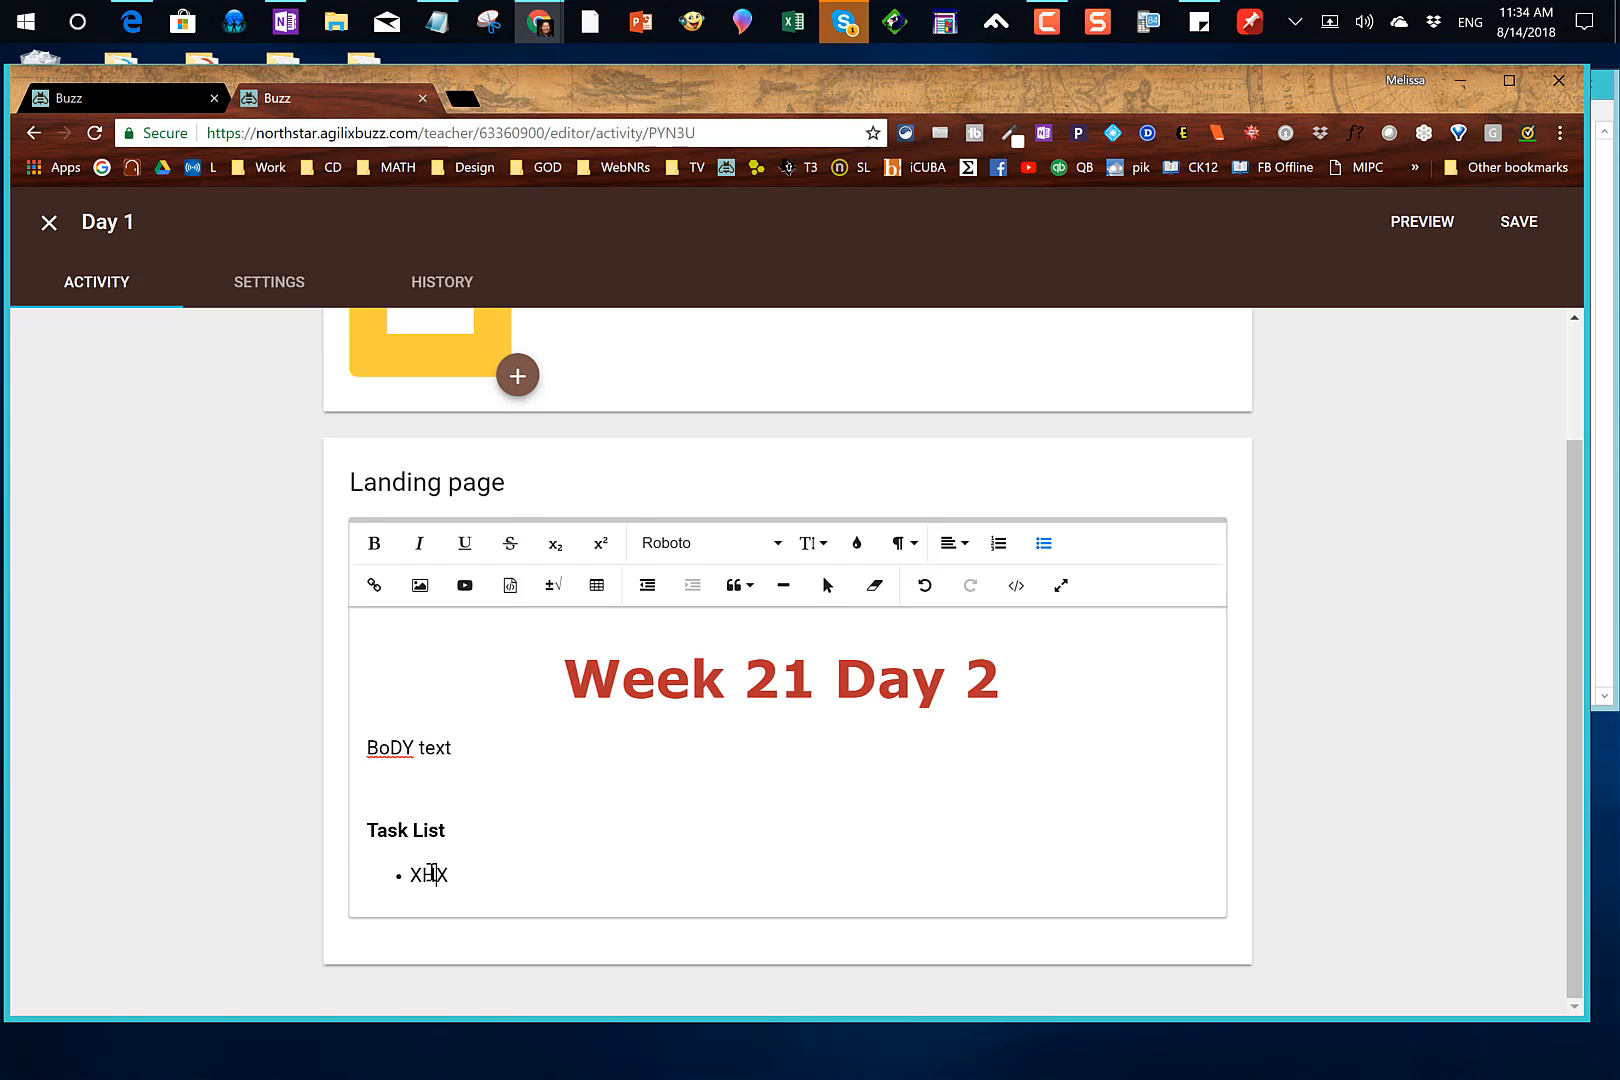
{"action": "type", "text": "llo World"}
{"action": "key", "text": "Delete"}
{"action": "left_click", "coordinate": [426, 875]}
{"action": "key", "text": "BackSpace"}
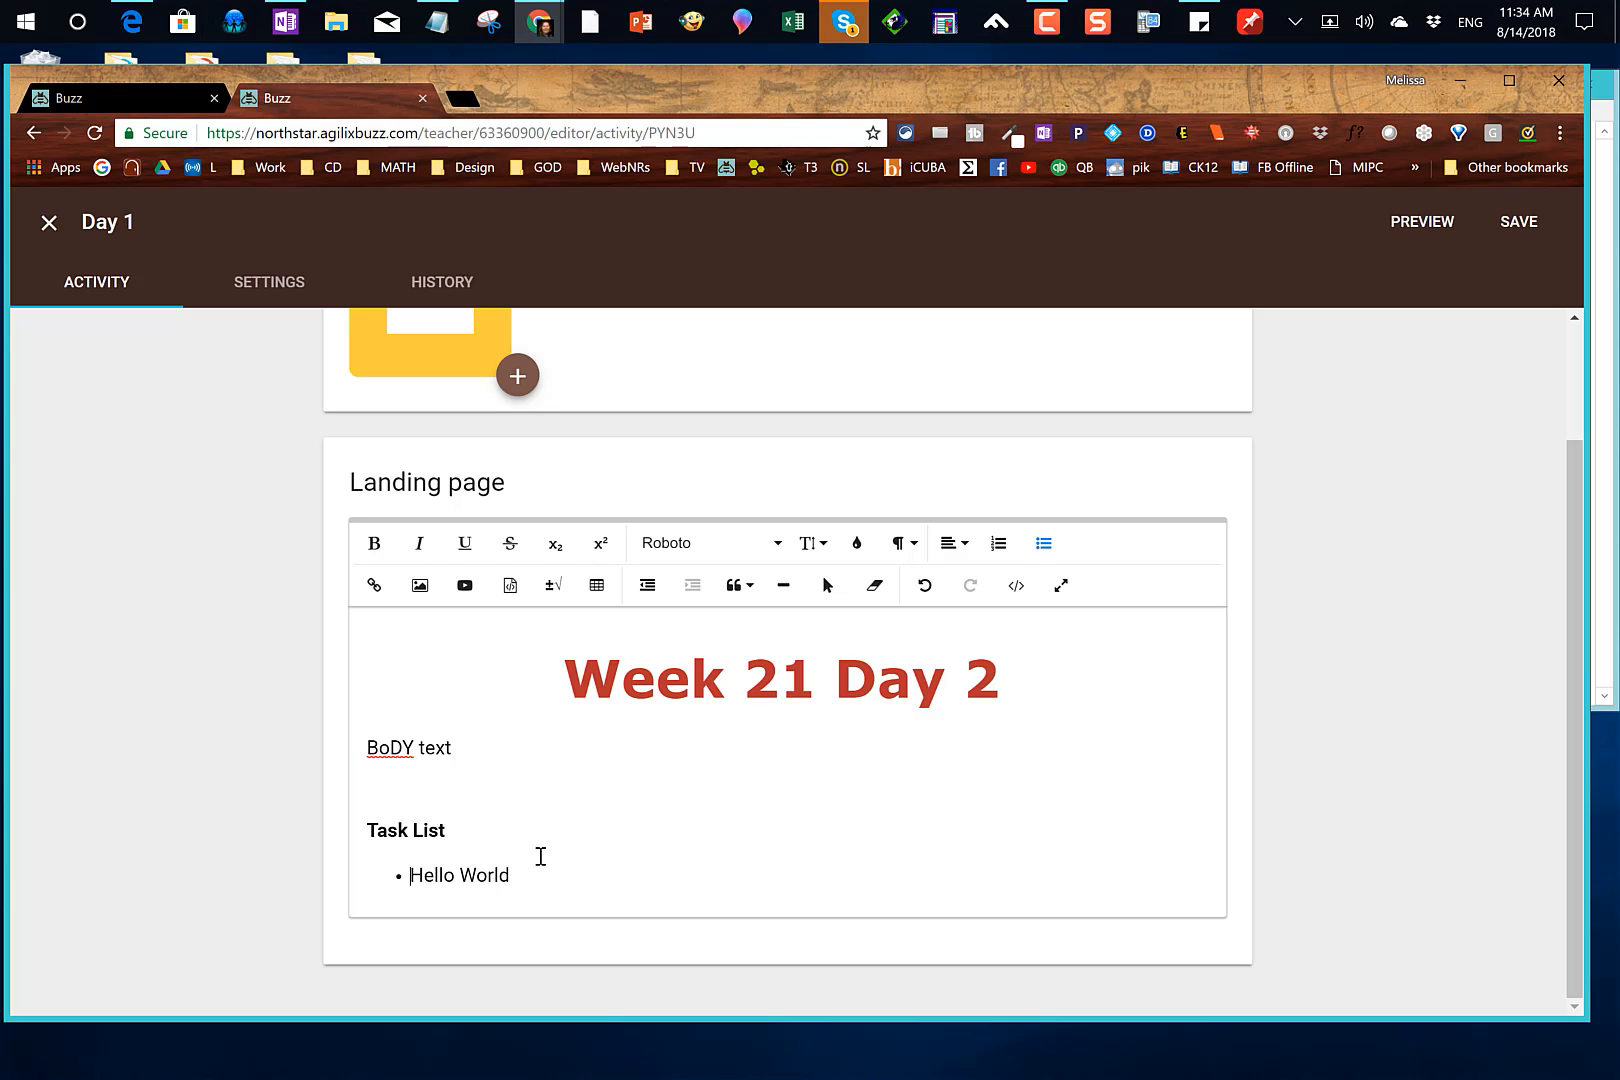